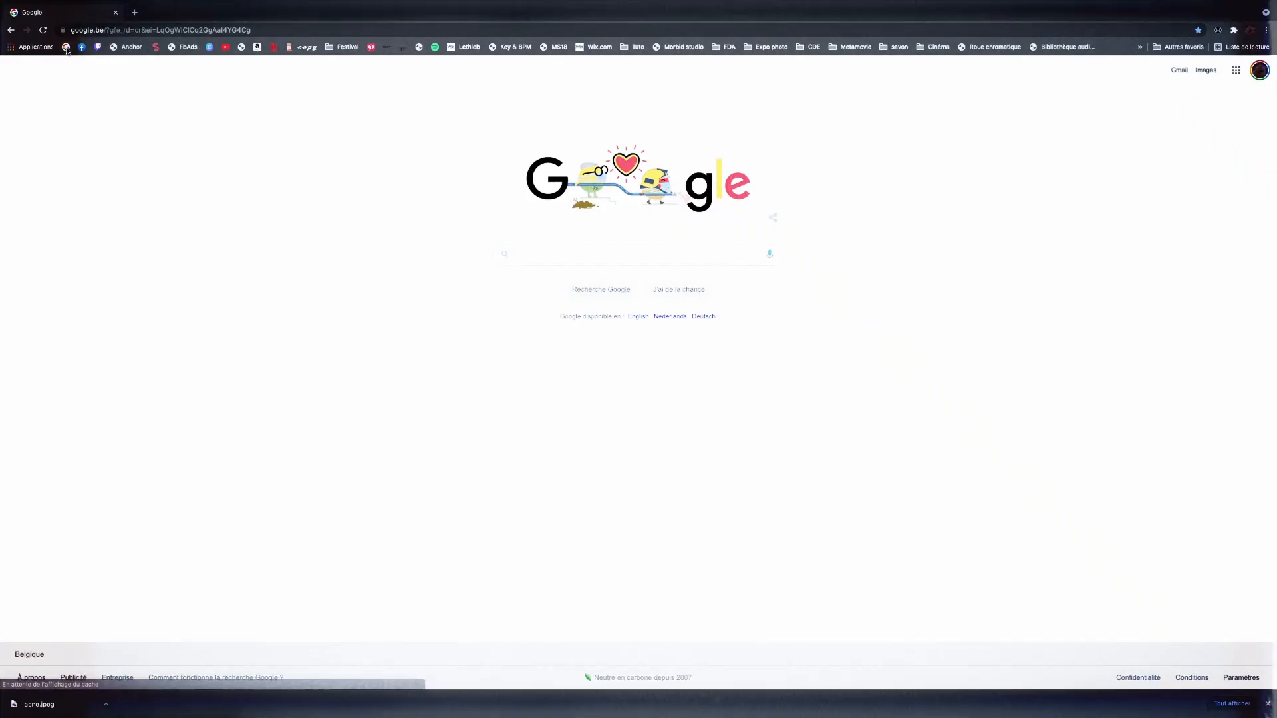
Search Google for "acne" and show the image results.
click(653, 254)
text(acne)
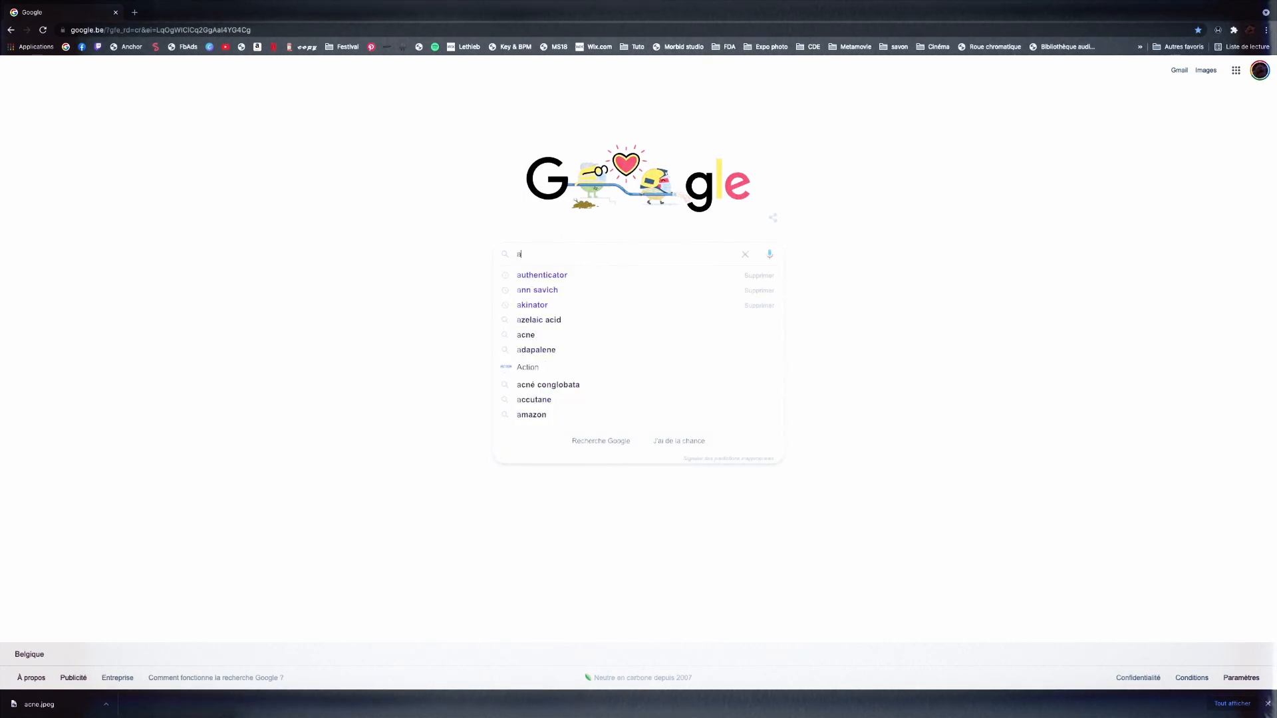
key(Return)
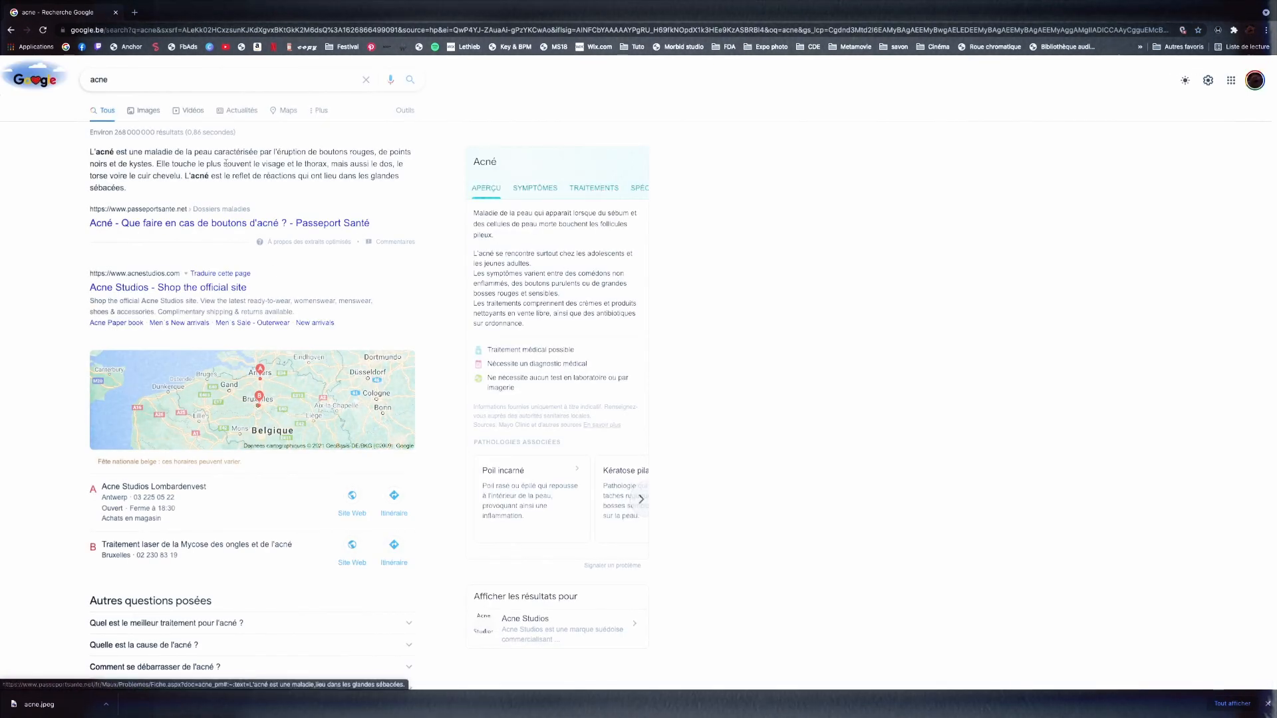
click(143, 113)
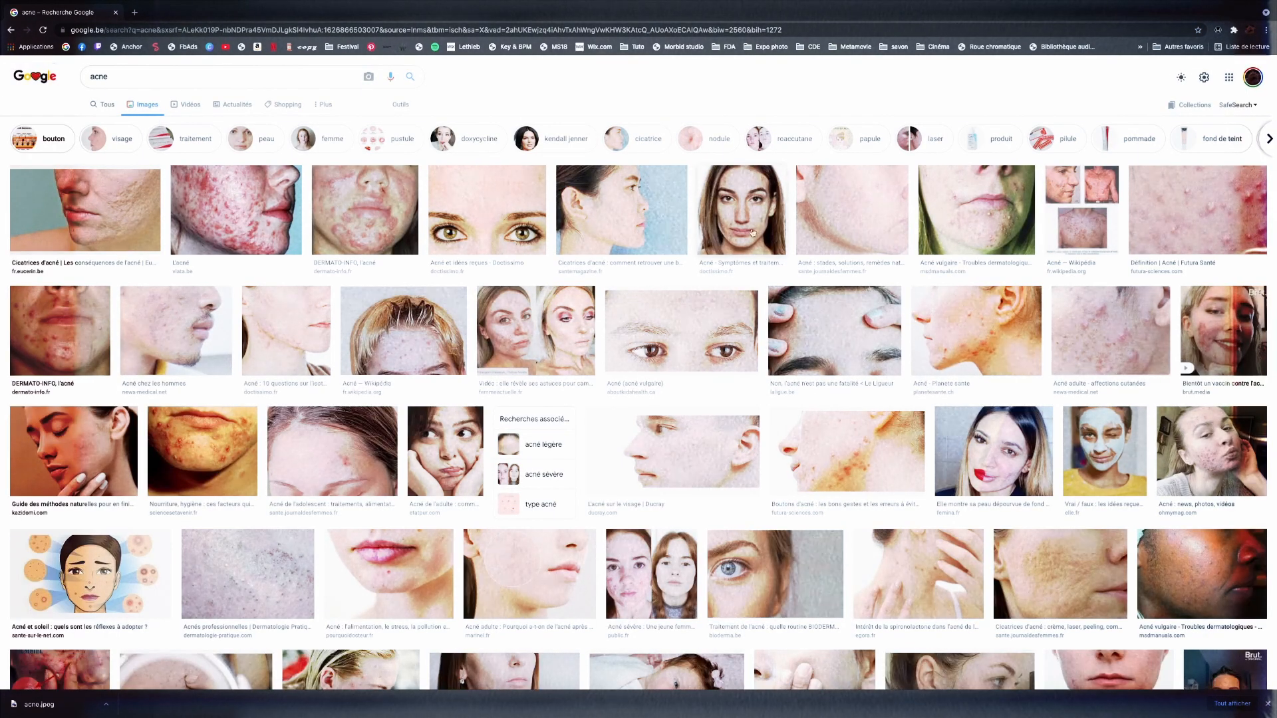
Open the front-facing portrait of the long-haired woman from Doctissimo as a full image in a new tab.
click(738, 226)
right_click(1086, 292)
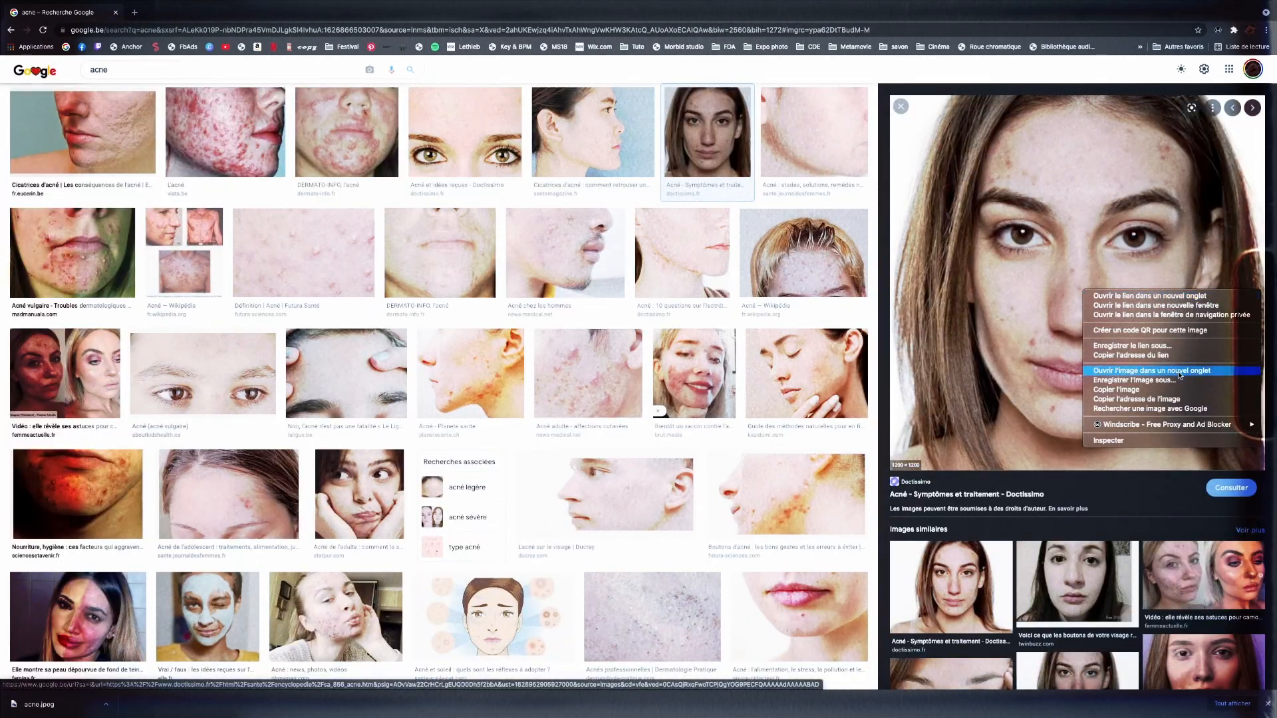
click(1098, 370)
key(ctrl+Tab)
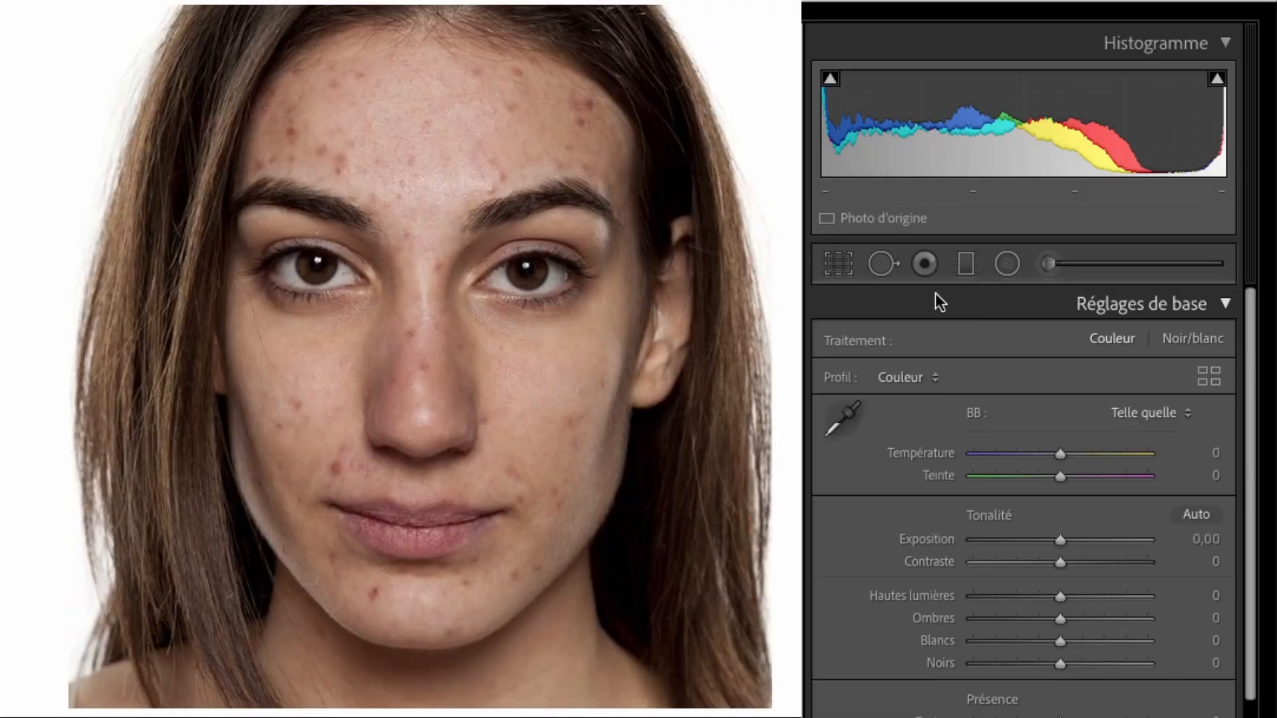
In Lightroom, activate the spot removal tool (Suppression des défauts) and set its brush size to 76.
click(882, 268)
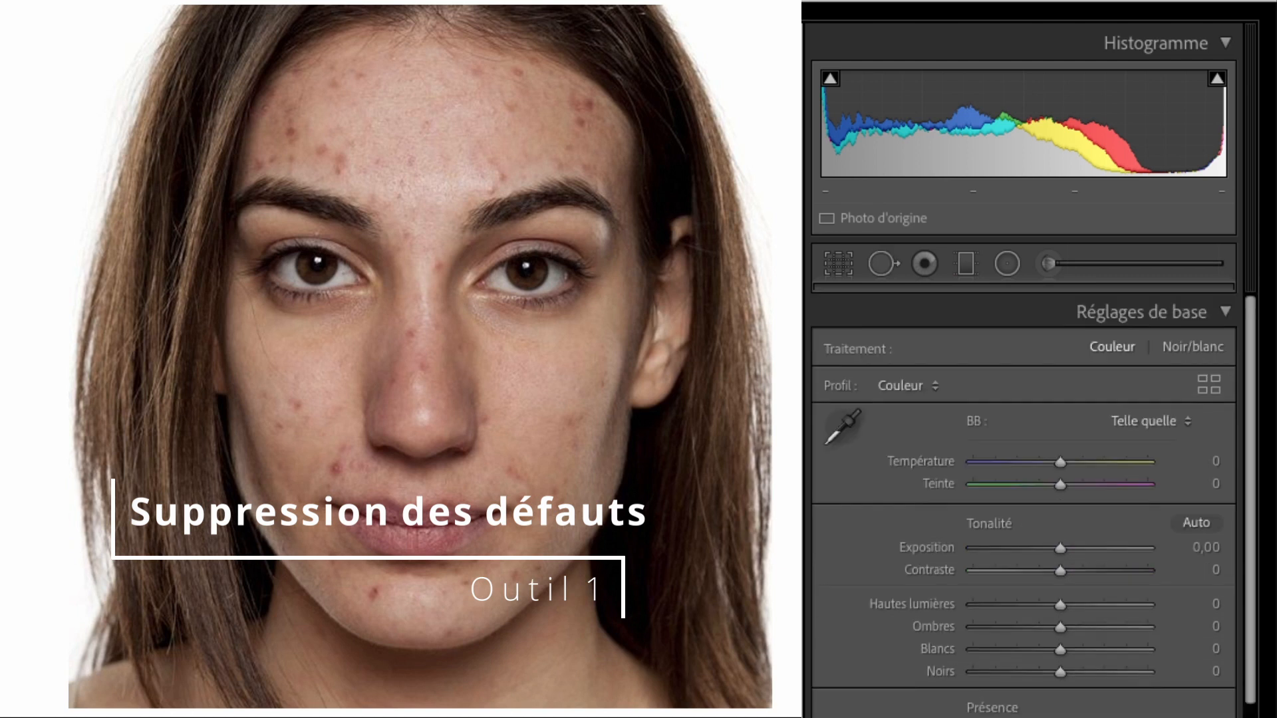
key(q)
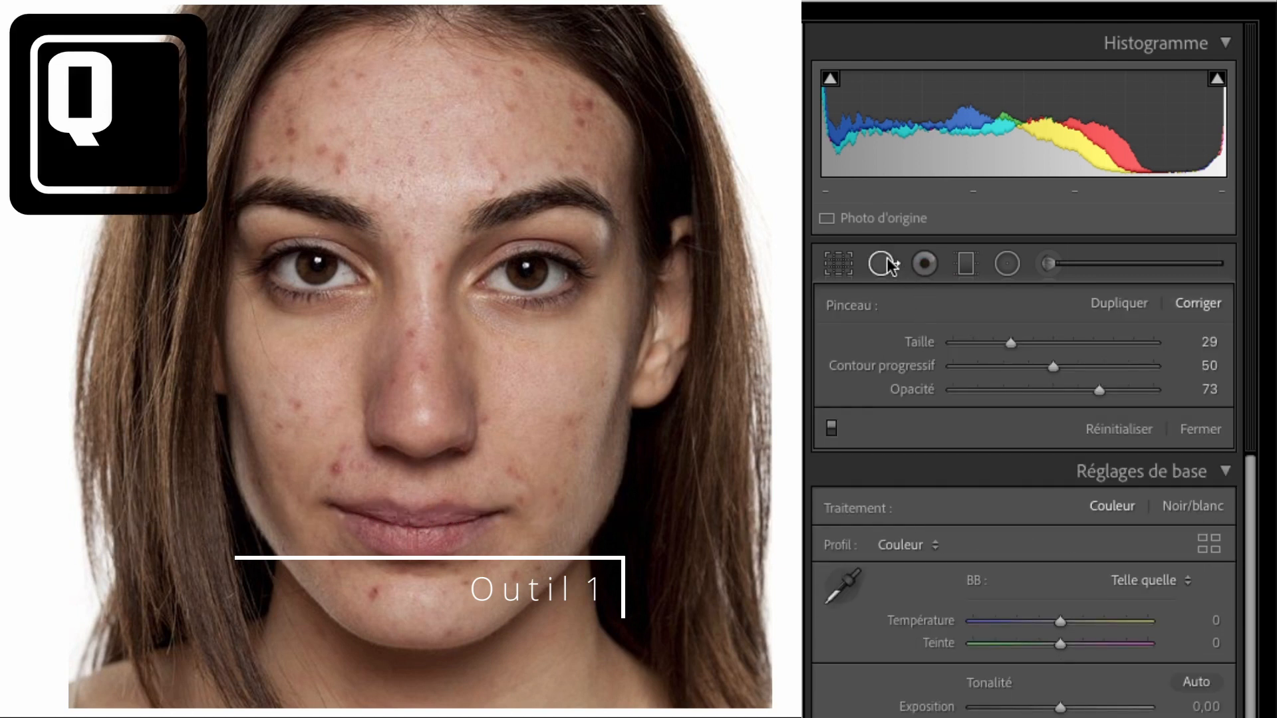
scroll(517, 179, up, 5)
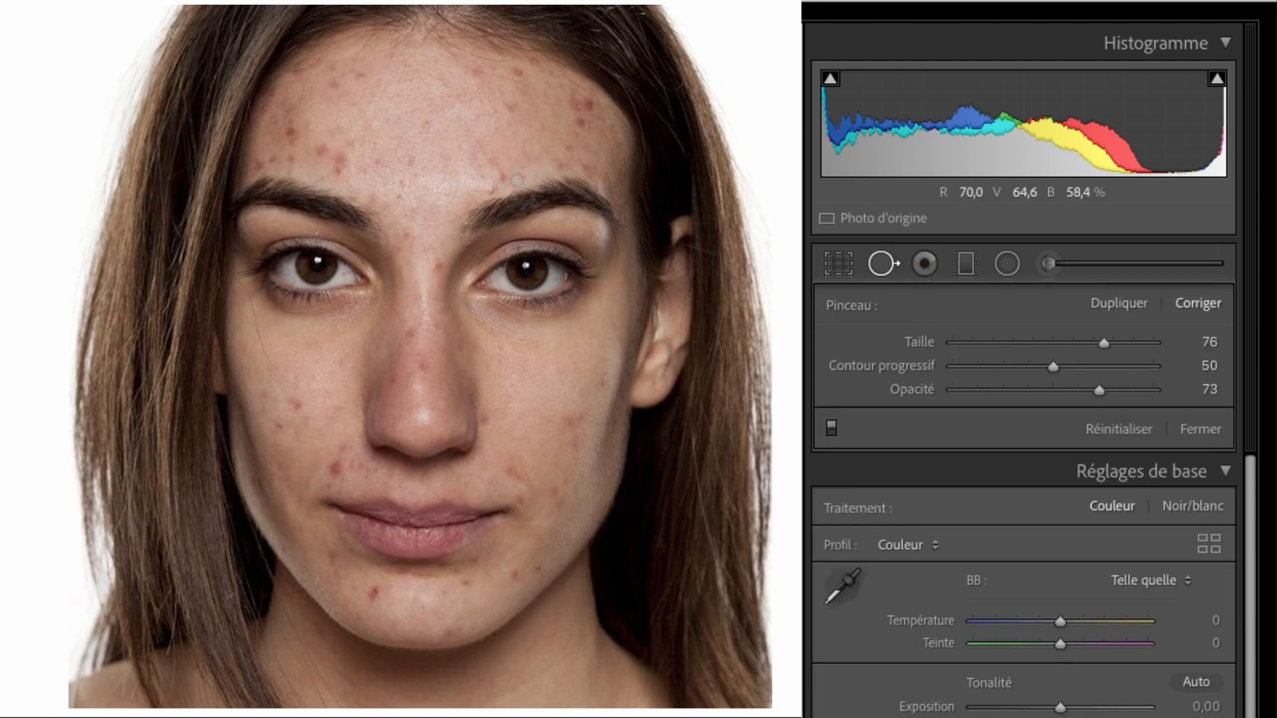
scroll(517, 180, up, 2)
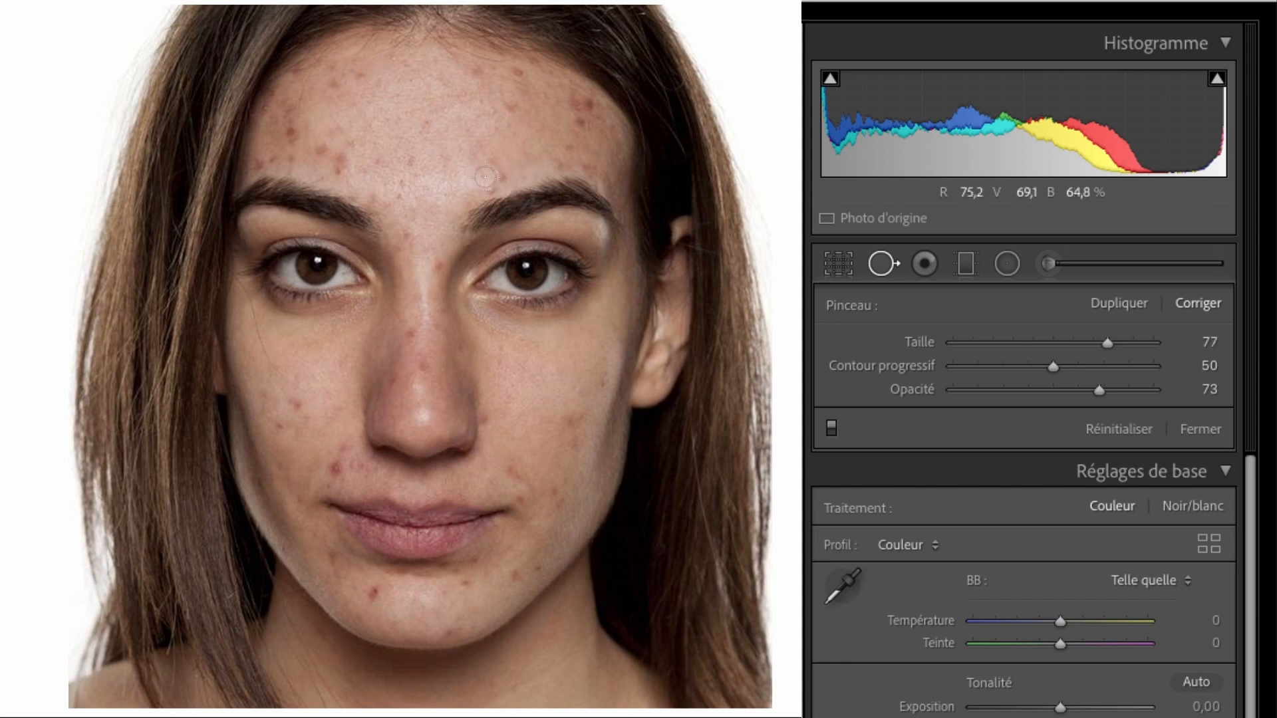
scroll(485, 176, up, 6)
scroll(484, 176, down, 6)
scroll(491, 176, down, 1)
scroll(438, 266, down, 1)
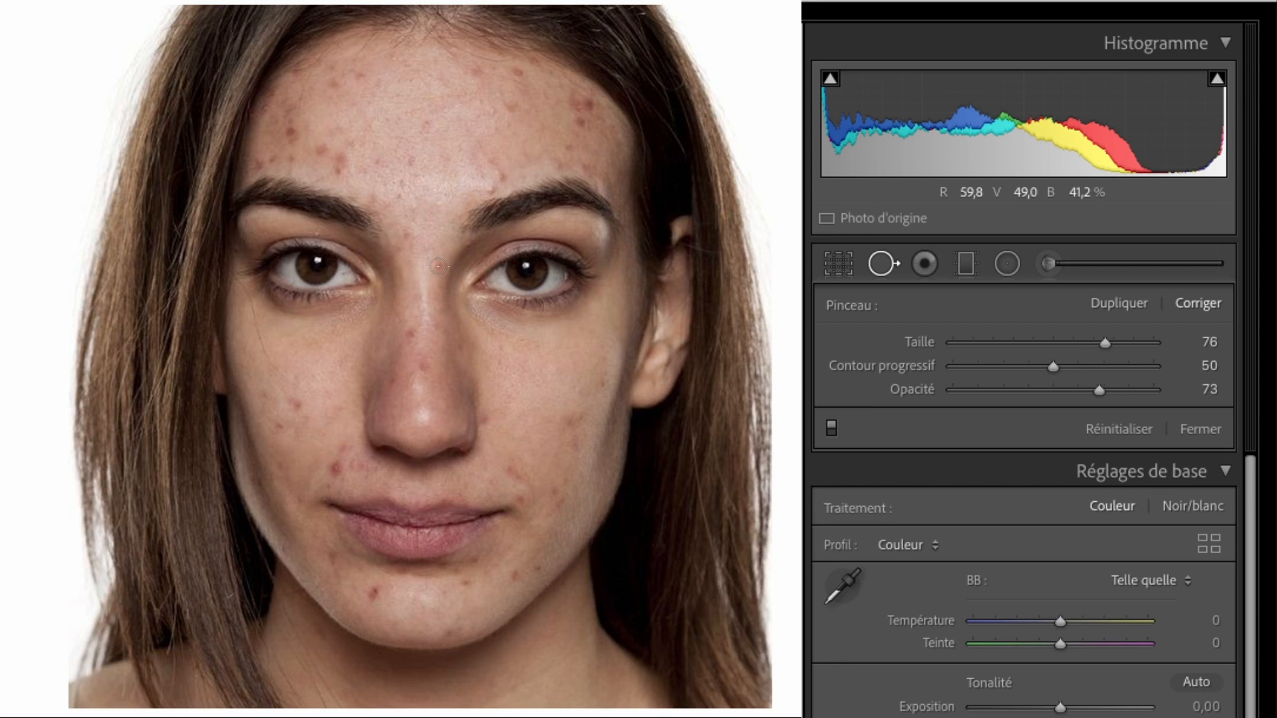
Heal the blemishes between the eyes, along and beside the nose, and in the lower middle of the forehead.
click(438, 267)
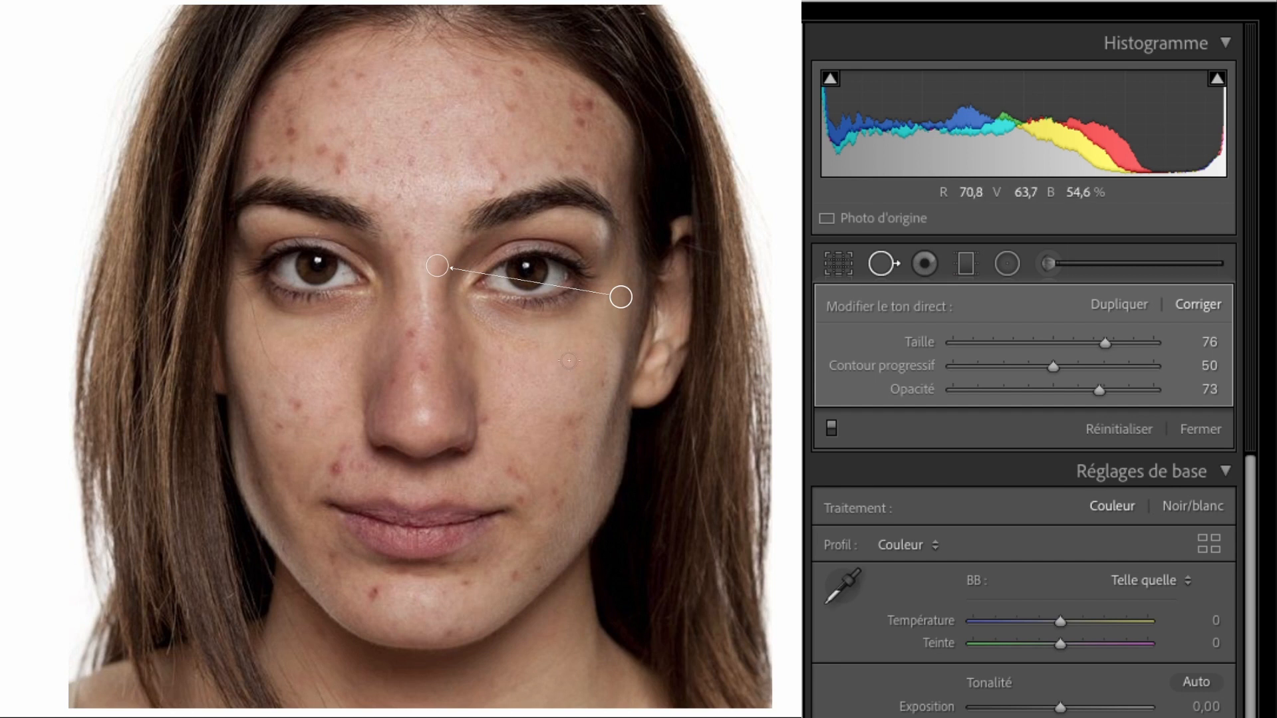
click(410, 334)
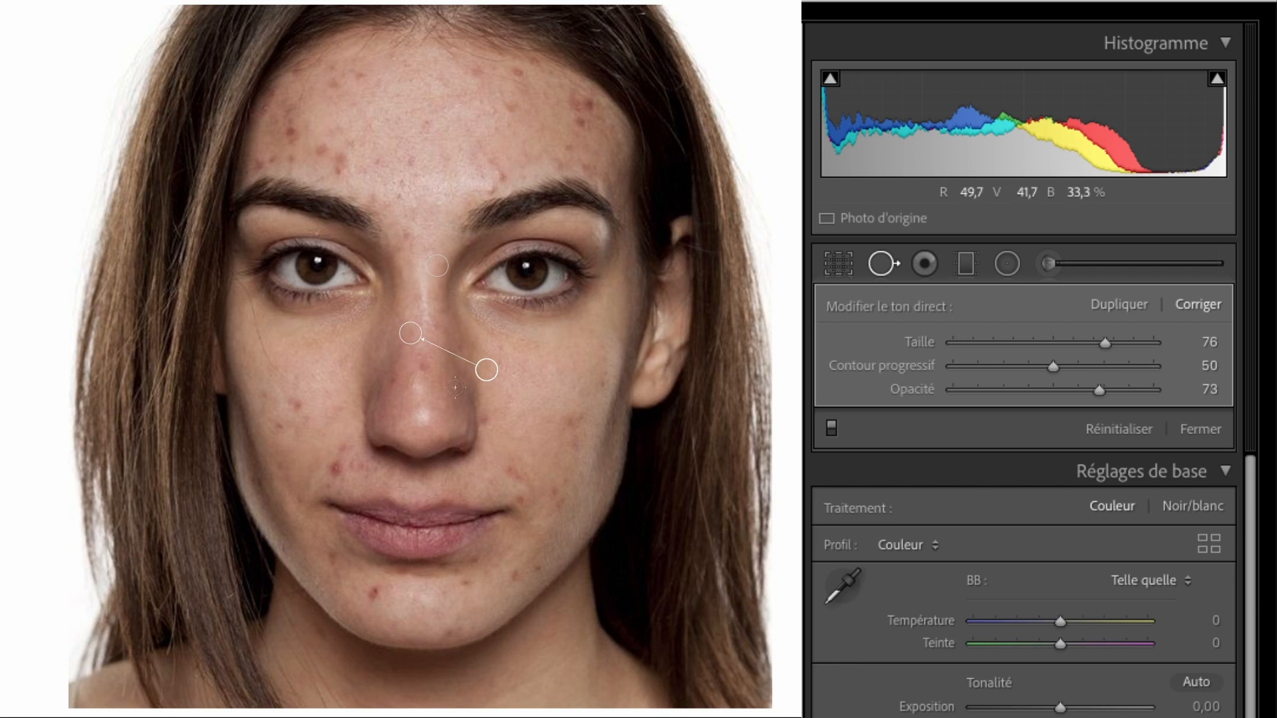
click(421, 365)
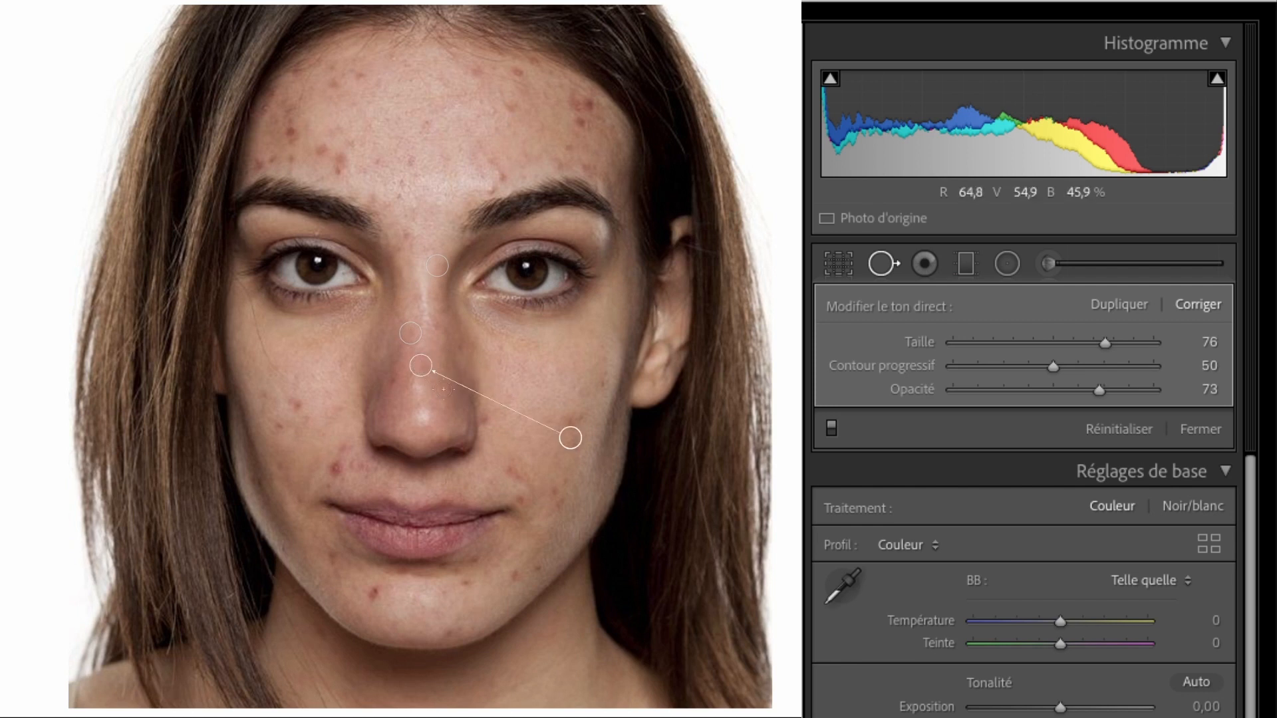
click(485, 420)
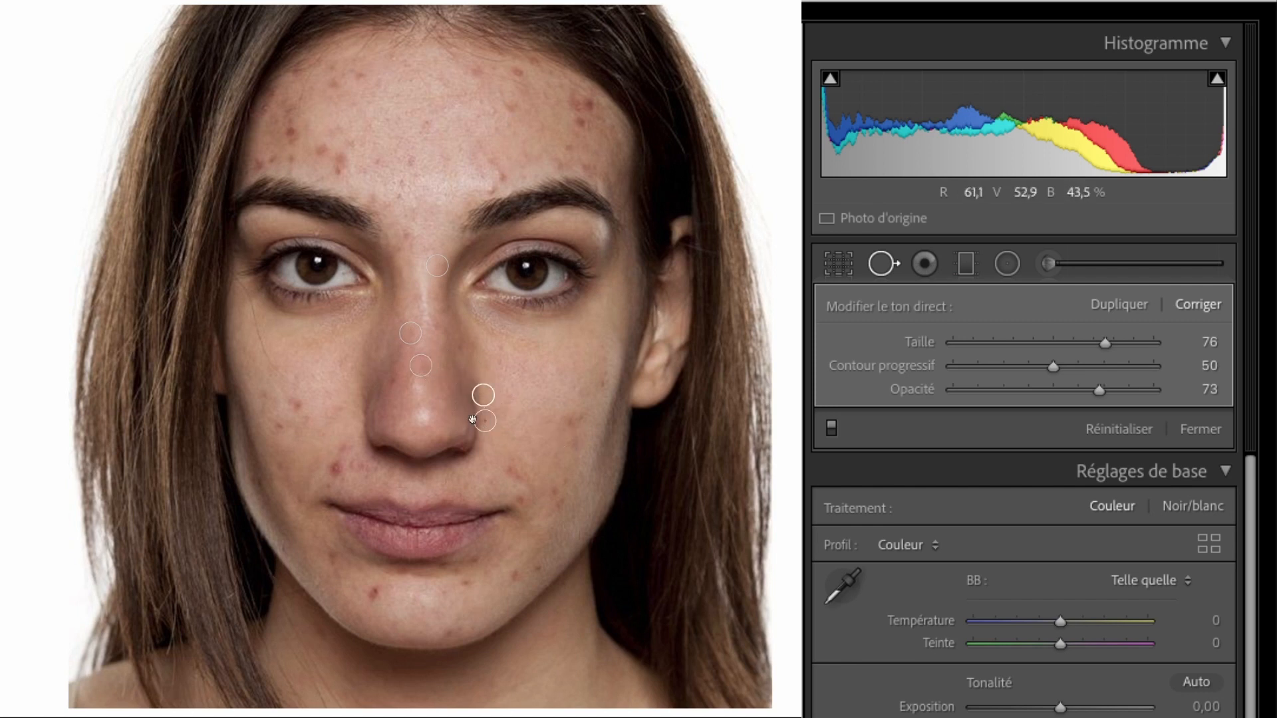
click(392, 380)
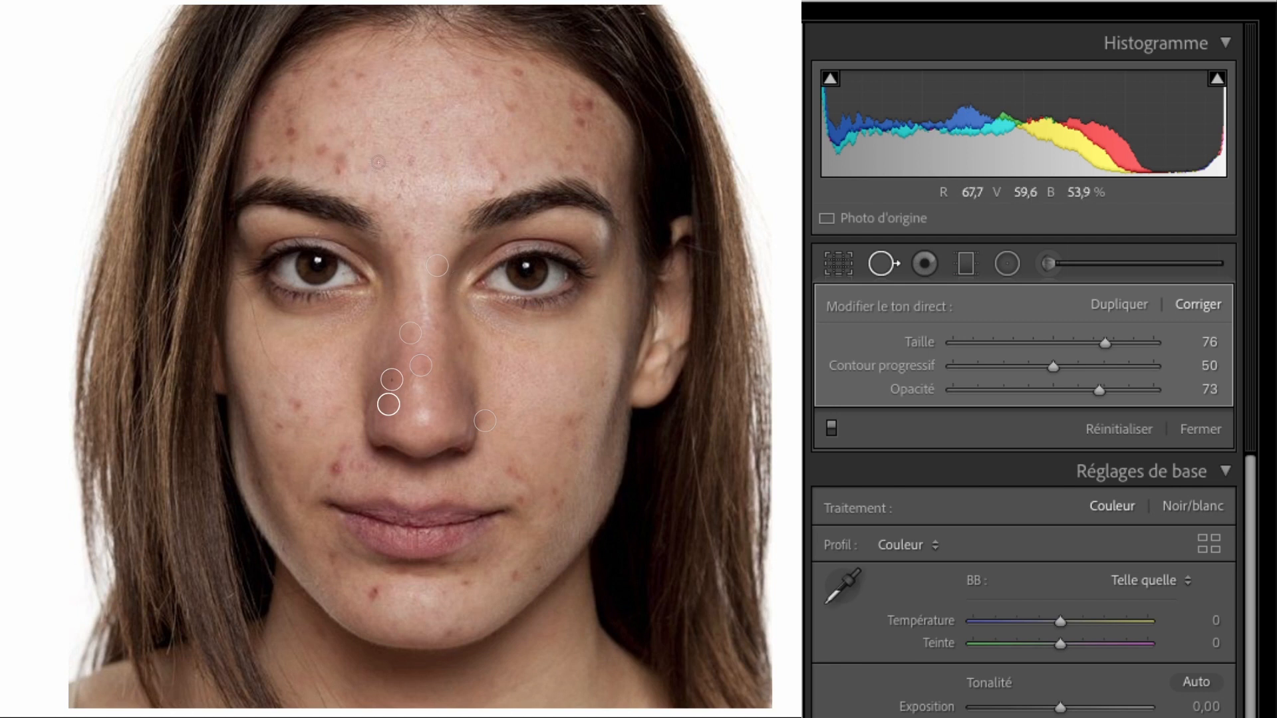
click(377, 162)
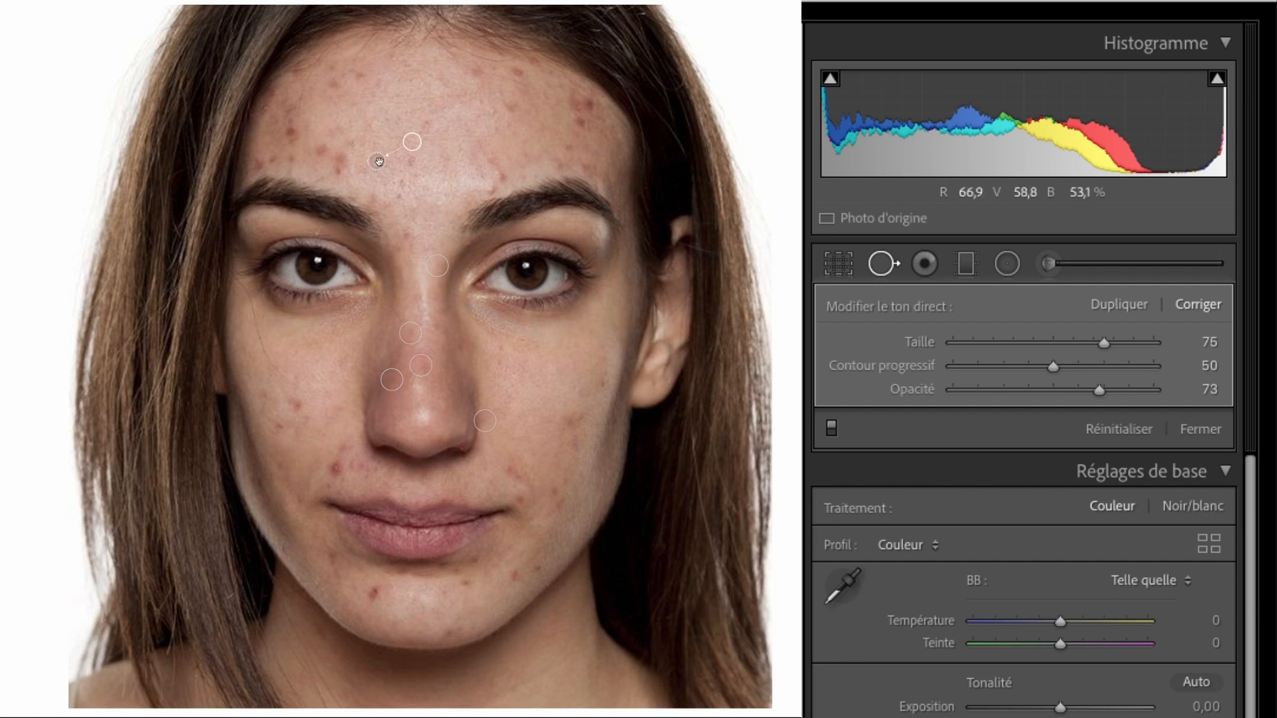
click(412, 162)
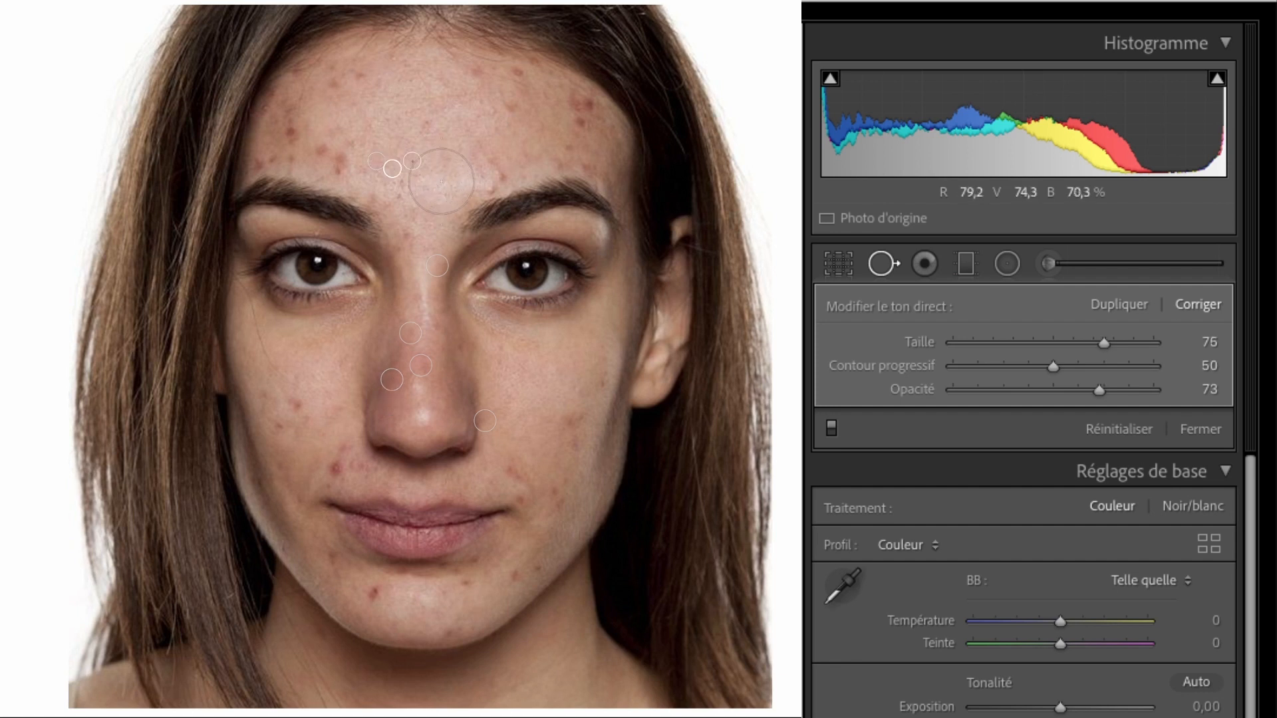
Try one large size 90 correction over the blemishes above the eyebrow in the image's left half, and delete it.
scroll(309, 128, up, 3)
click(309, 127)
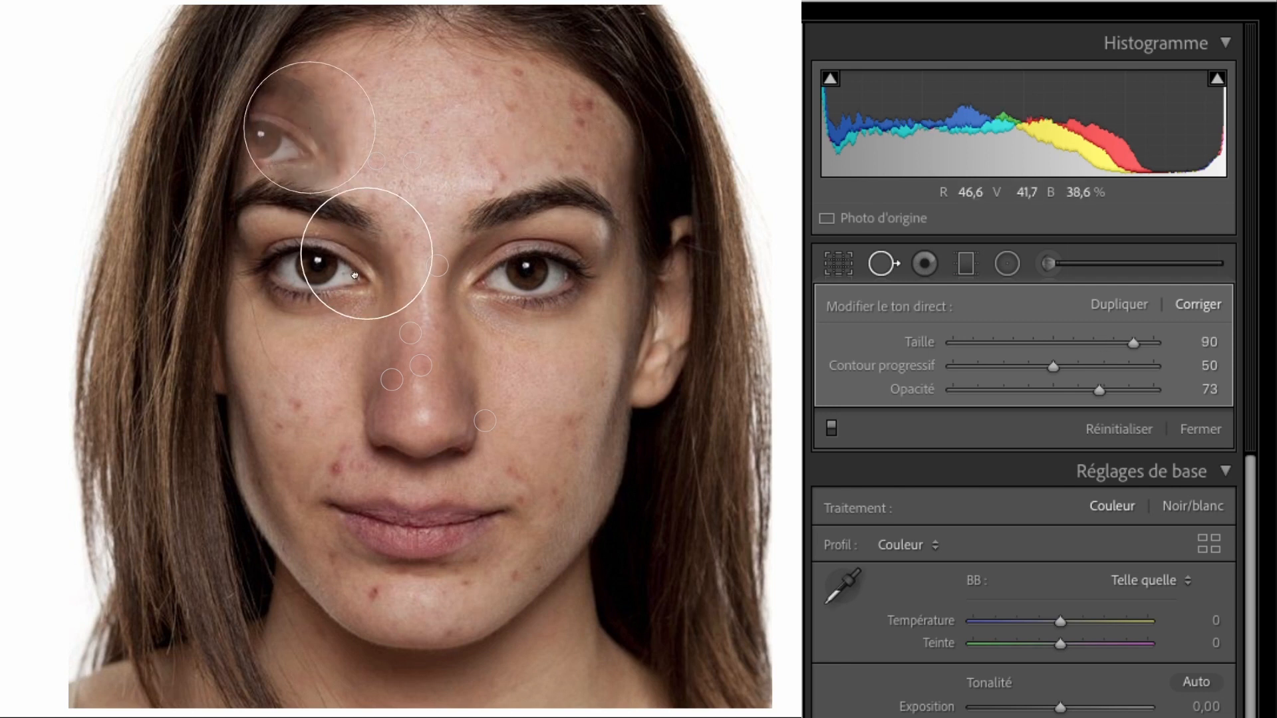
key(Delete)
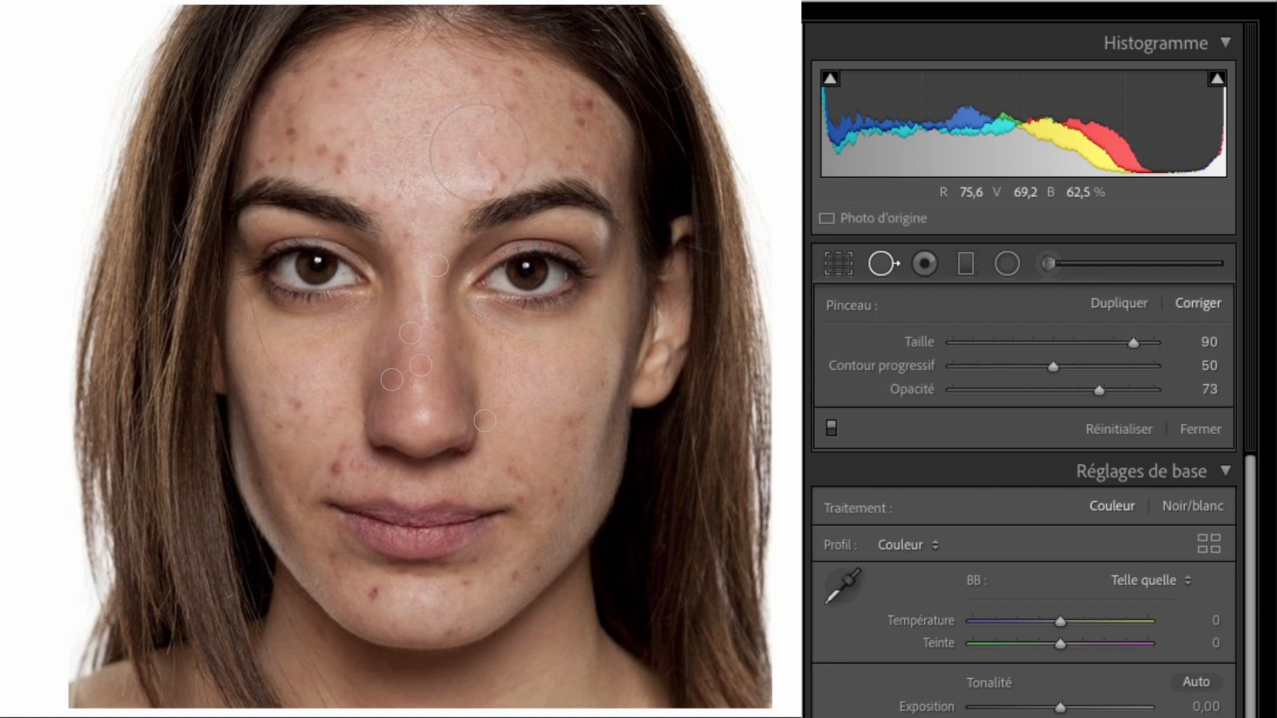
Heal the blemish above the right-hand eyebrow with brush size 76 and move its sample source to clear skin on the mid-forehead.
scroll(479, 153, down, 2)
scroll(478, 153, down, 1)
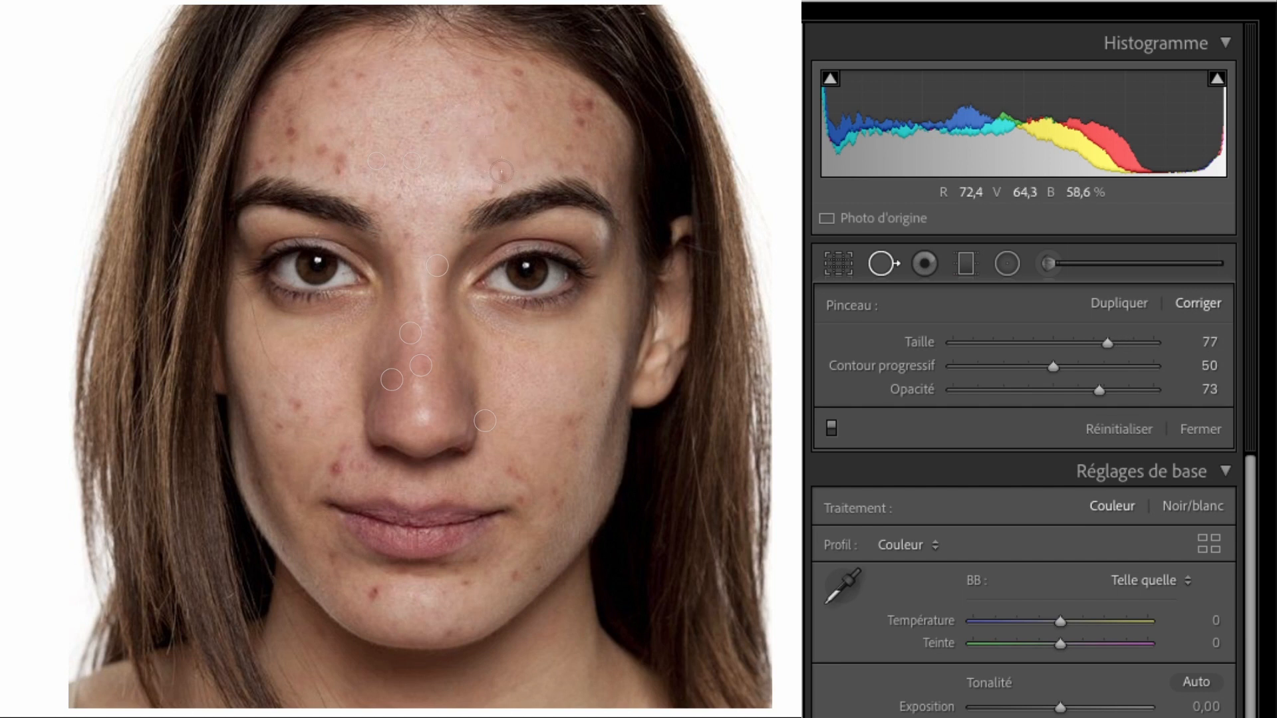
scroll(501, 176, down, 1)
click(501, 176)
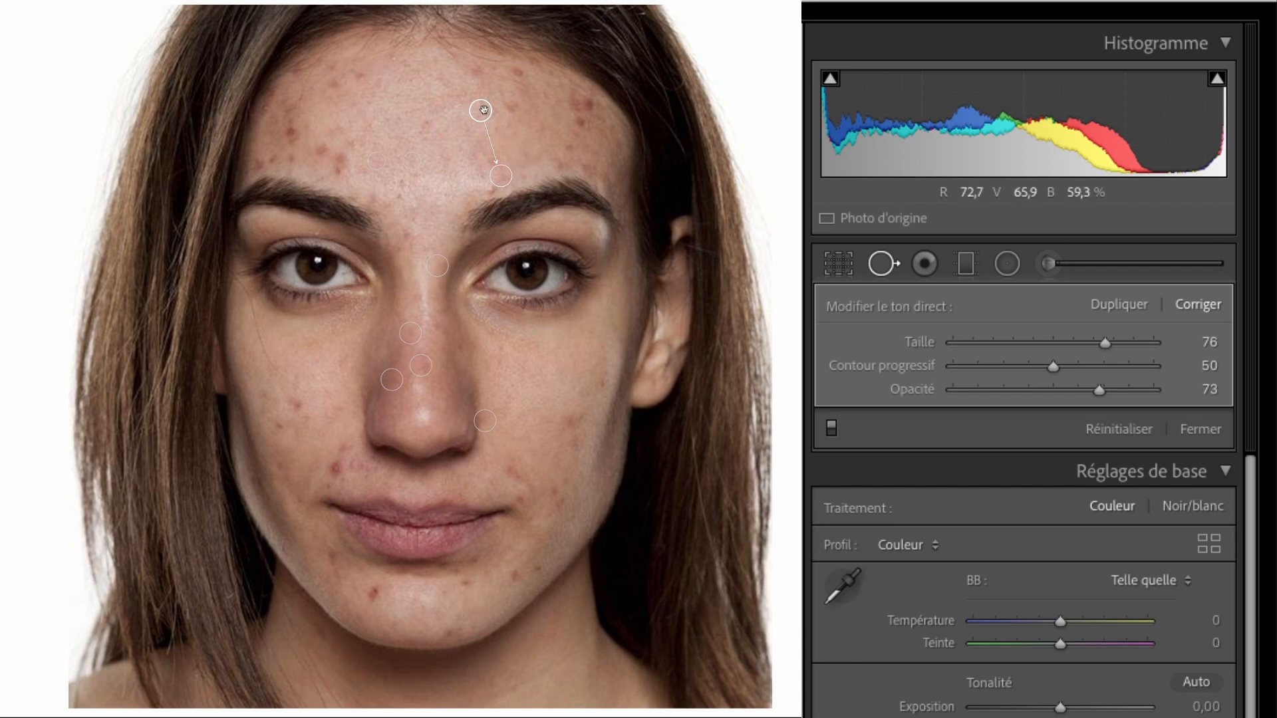
mouse_move(481, 110)
mouse_down()
mouse_move(465, 118)
mouse_move(452, 181)
mouse_move(448, 148)
mouse_move(395, 120)
mouse_move(446, 153)
mouse_move(455, 124)
mouse_up()
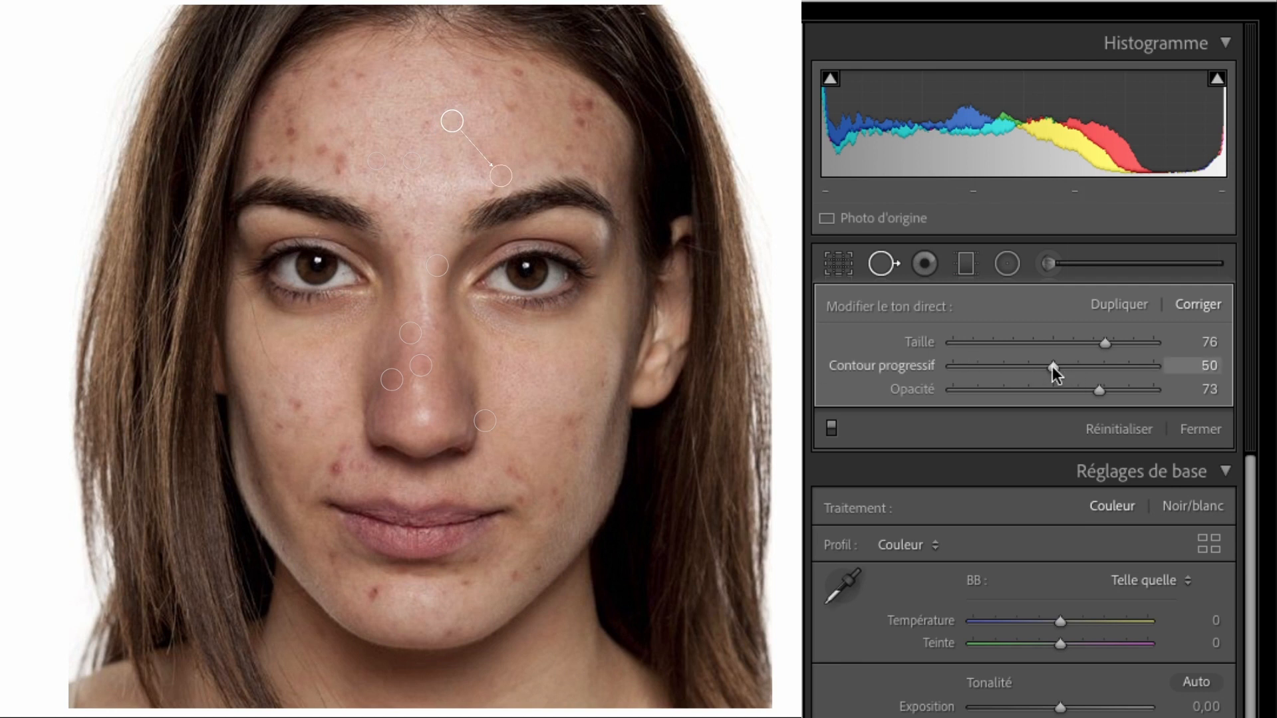
Try a feather of 0 on the correction above the eyebrow and view the photo without the correction circles.
drag(1052, 365, 924, 373)
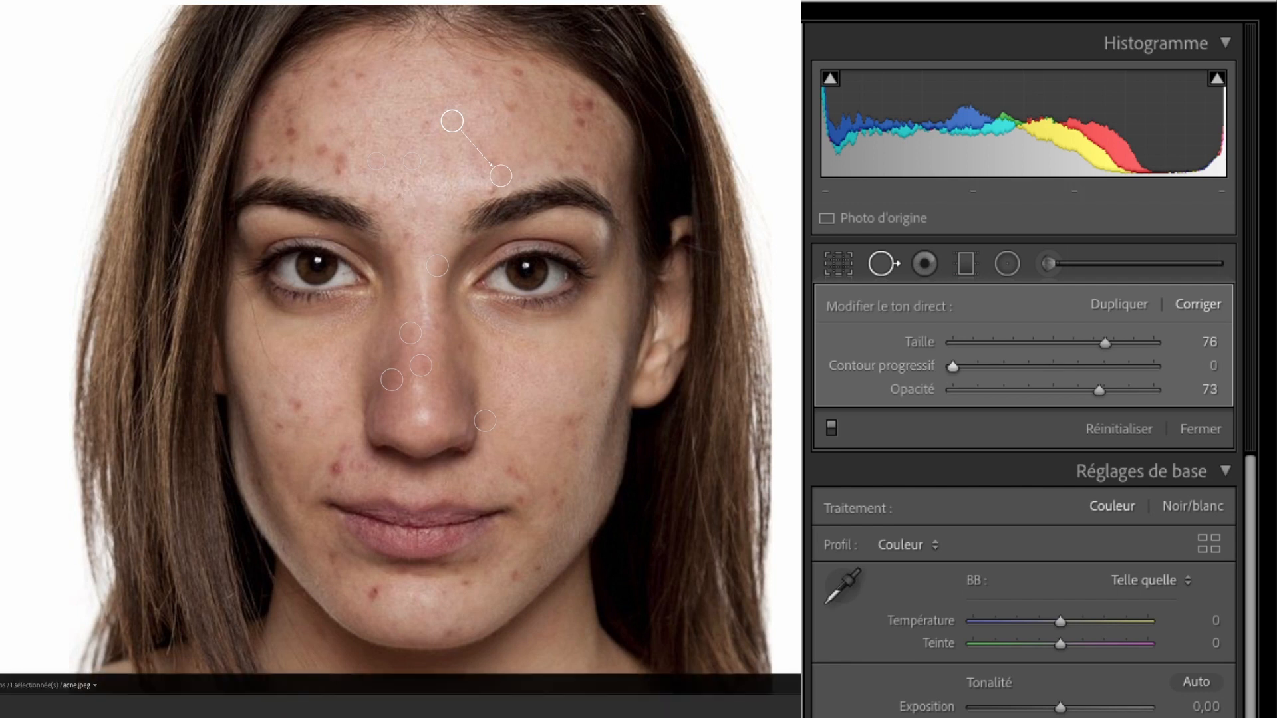
key(q)
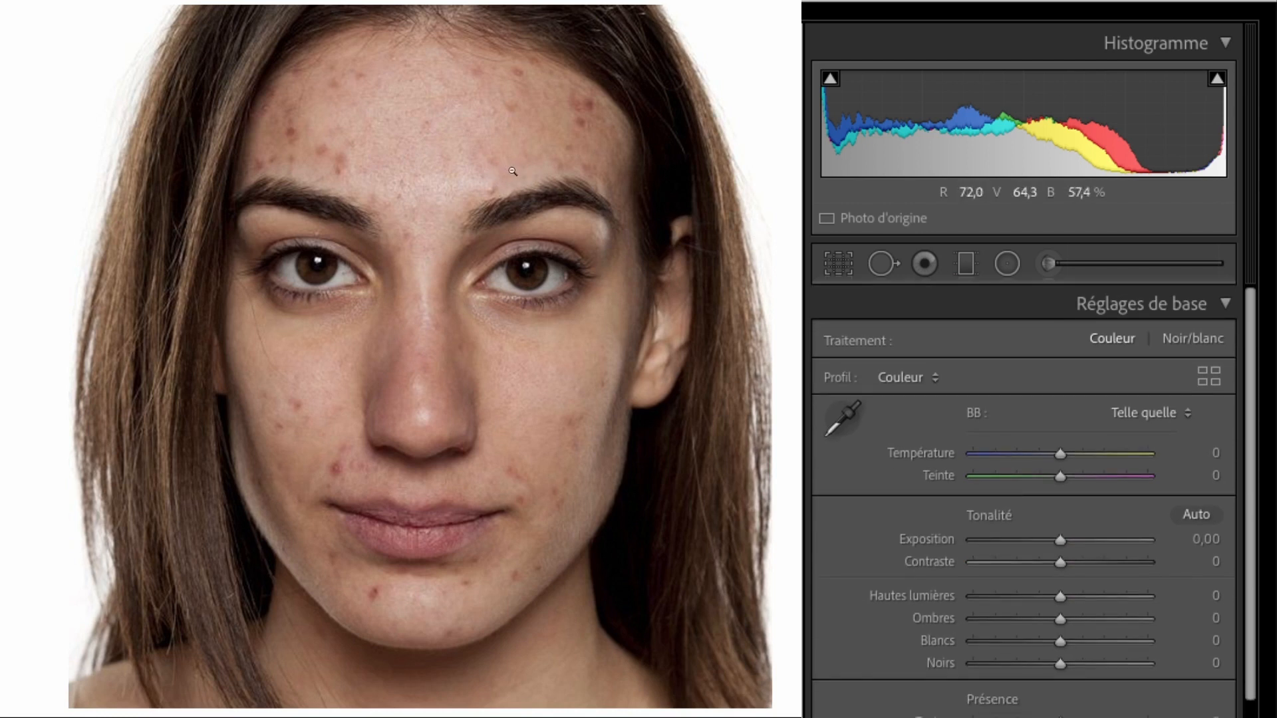
Reopen the spot corrections and set the eyebrow correction's feather to 64 and opacity to 77.
click(888, 265)
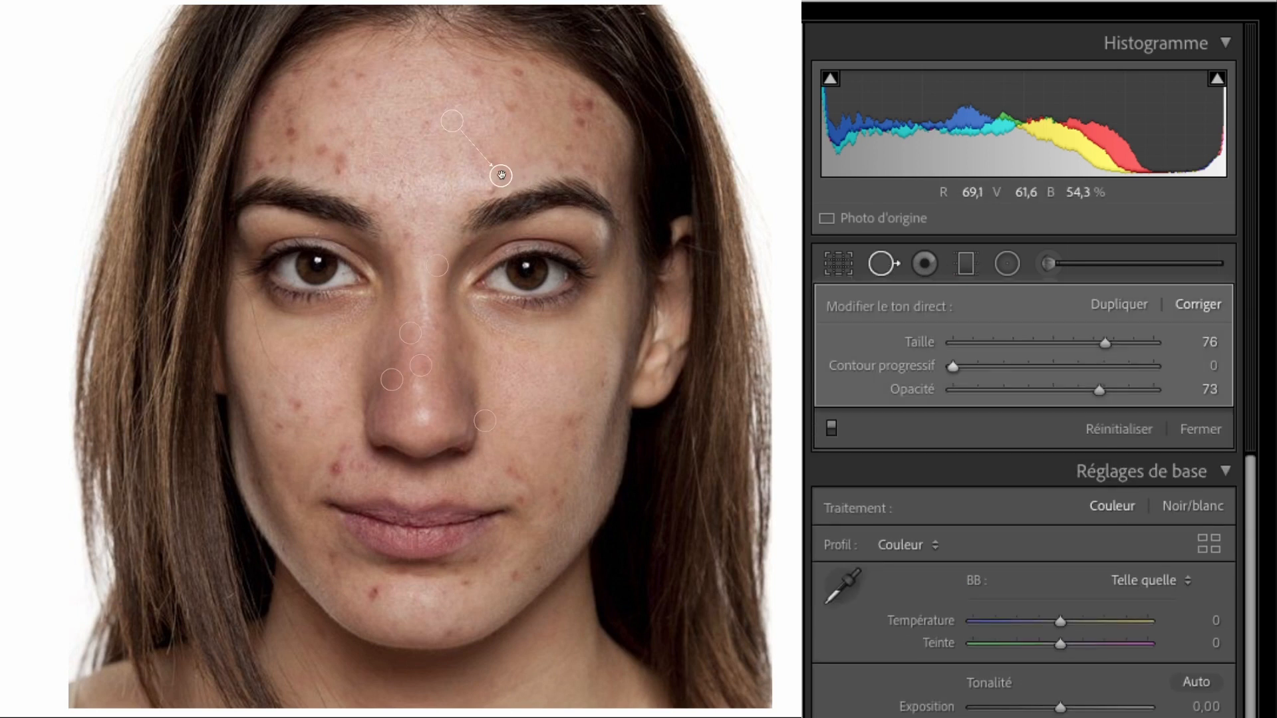
drag(960, 368, 1005, 367)
drag(1124, 368, 1107, 390)
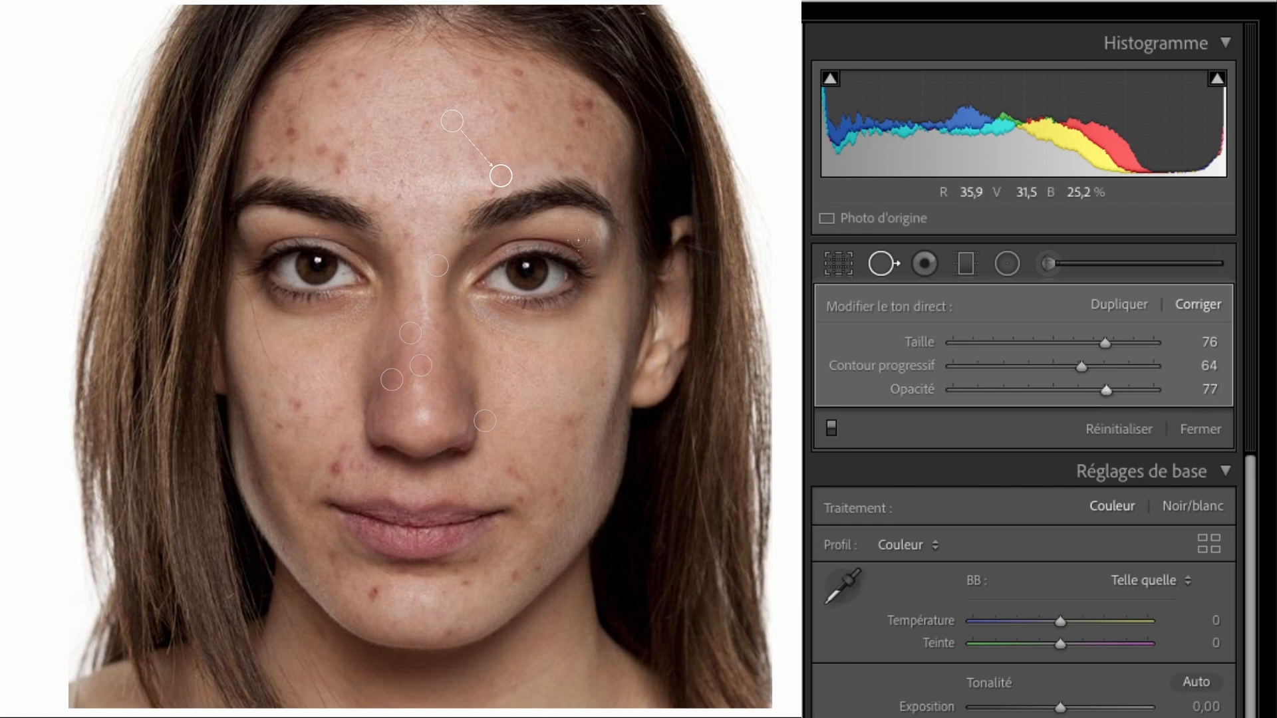
Heal the blemishes across the forehead, from above the left-hand eyebrow up to the hairline, with brush size 76.
click(338, 170)
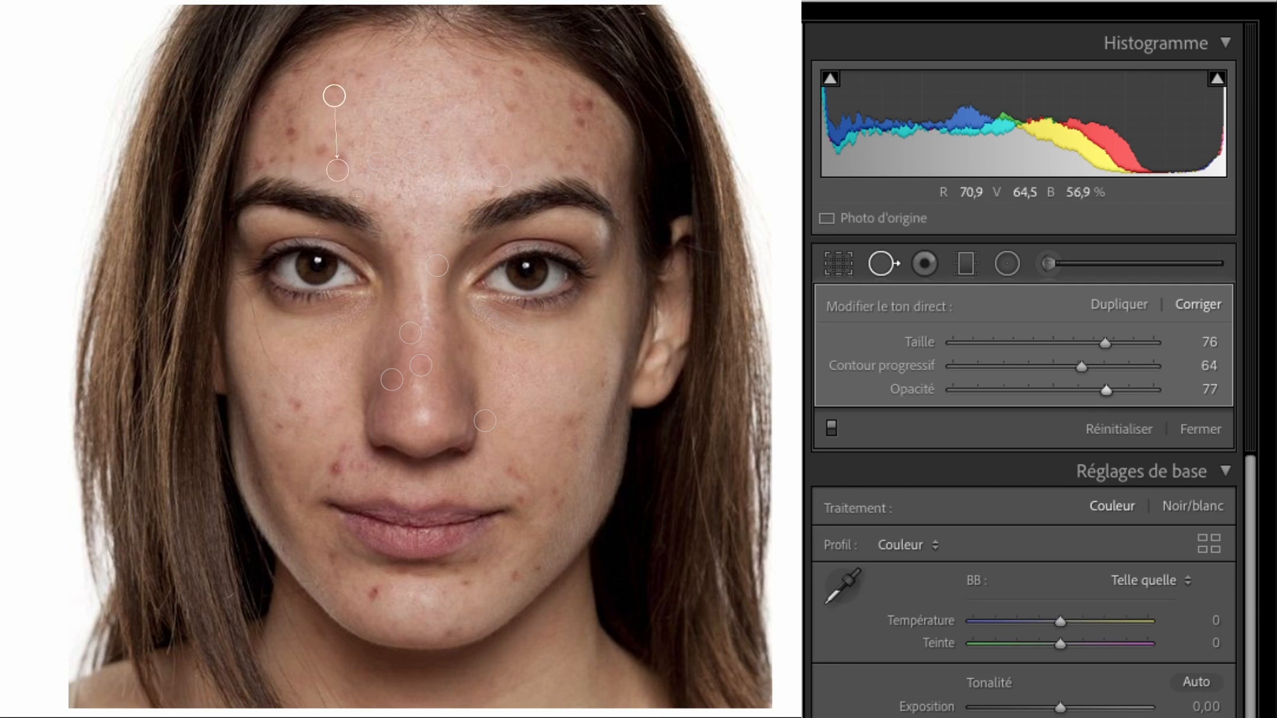
click(291, 131)
click(272, 160)
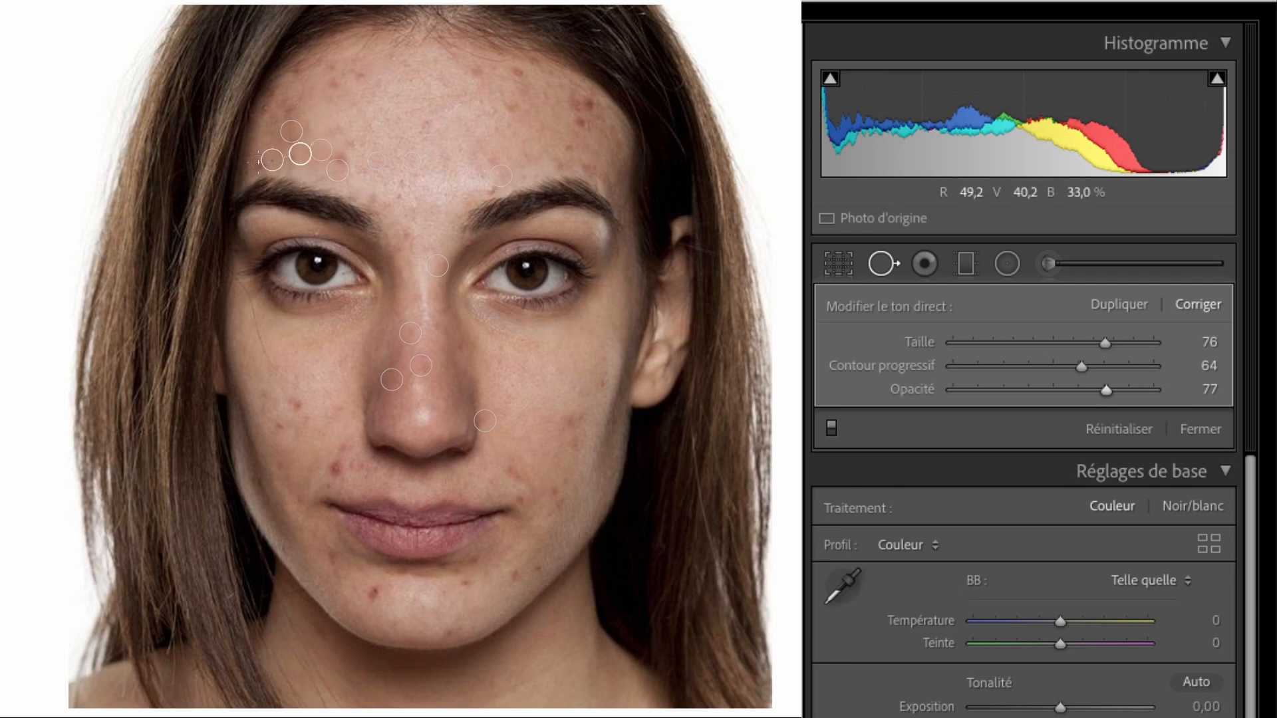
click(255, 163)
click(266, 111)
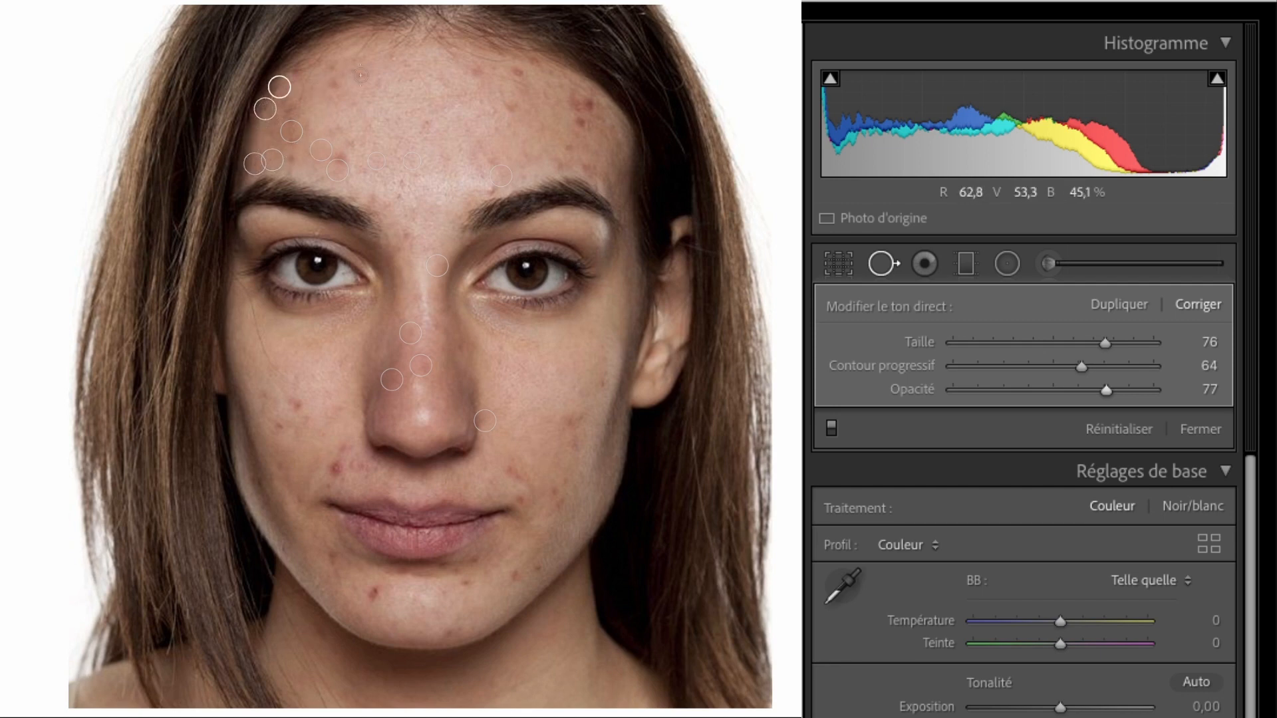
click(332, 81)
click(336, 66)
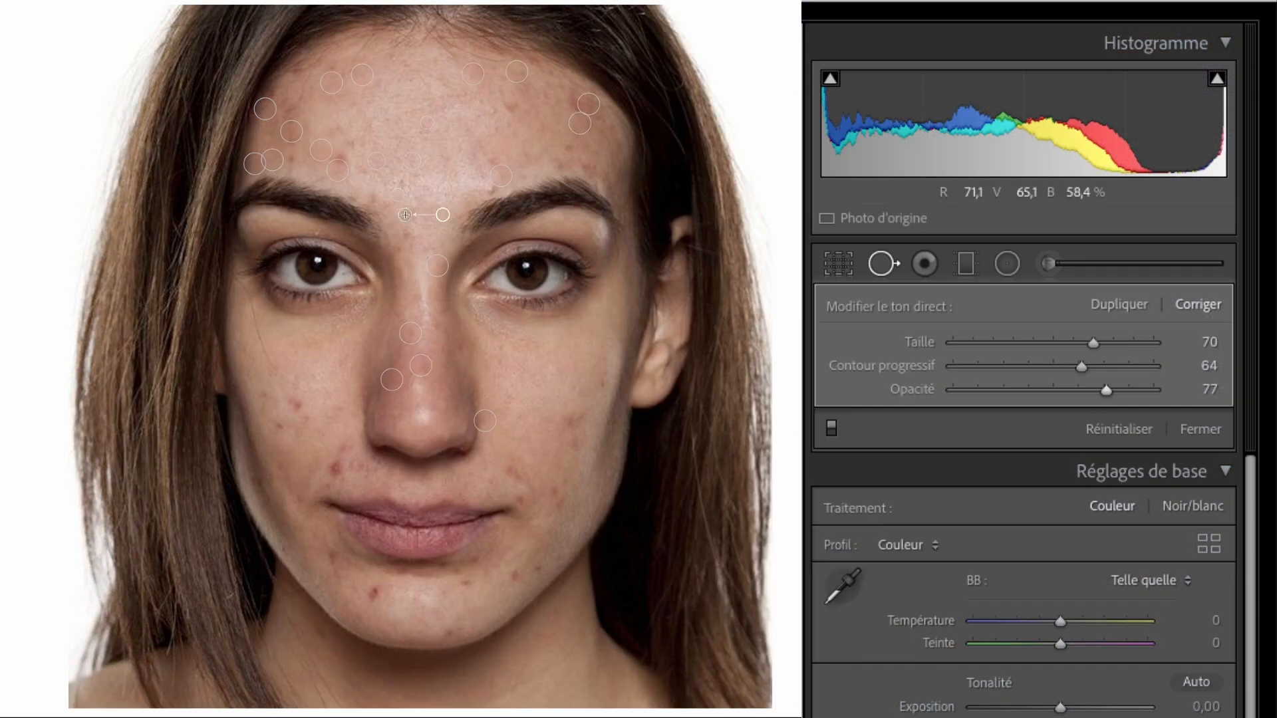
Heal the small spots beneath the right-hand eye and the cluster of blemishes on the left-hand cheek.
click(502, 346)
click(499, 363)
click(298, 405)
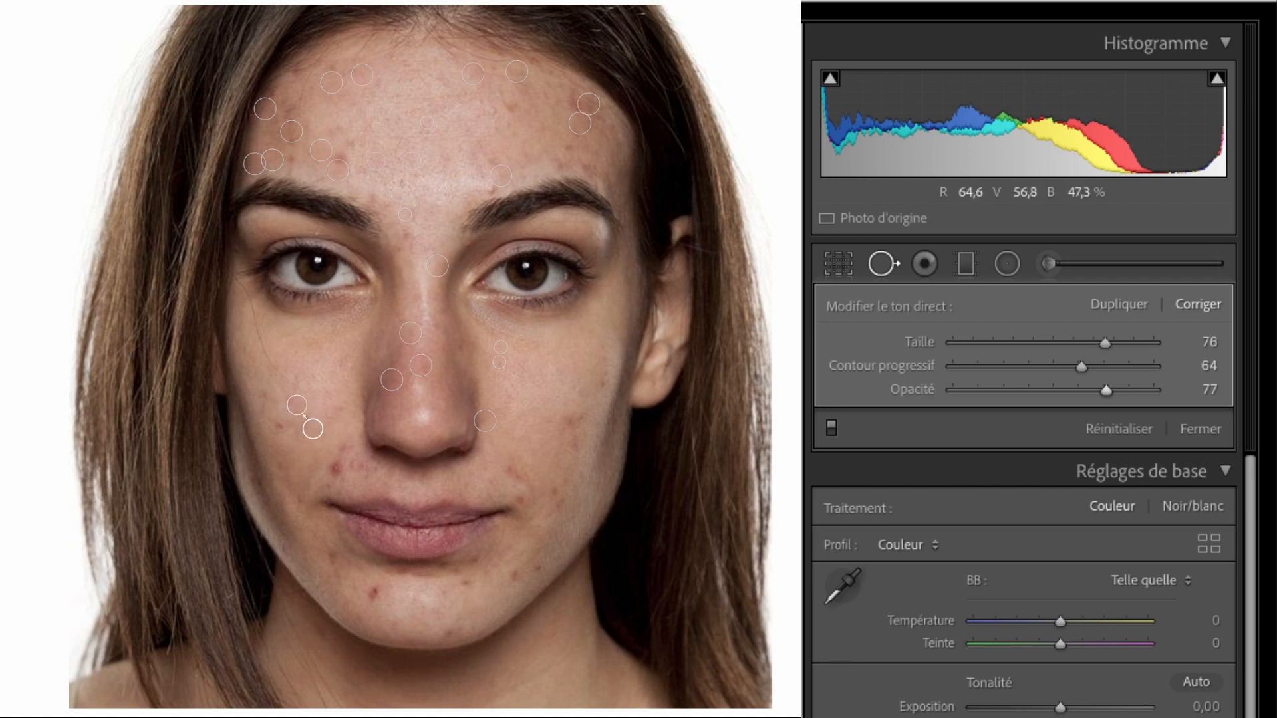
click(280, 425)
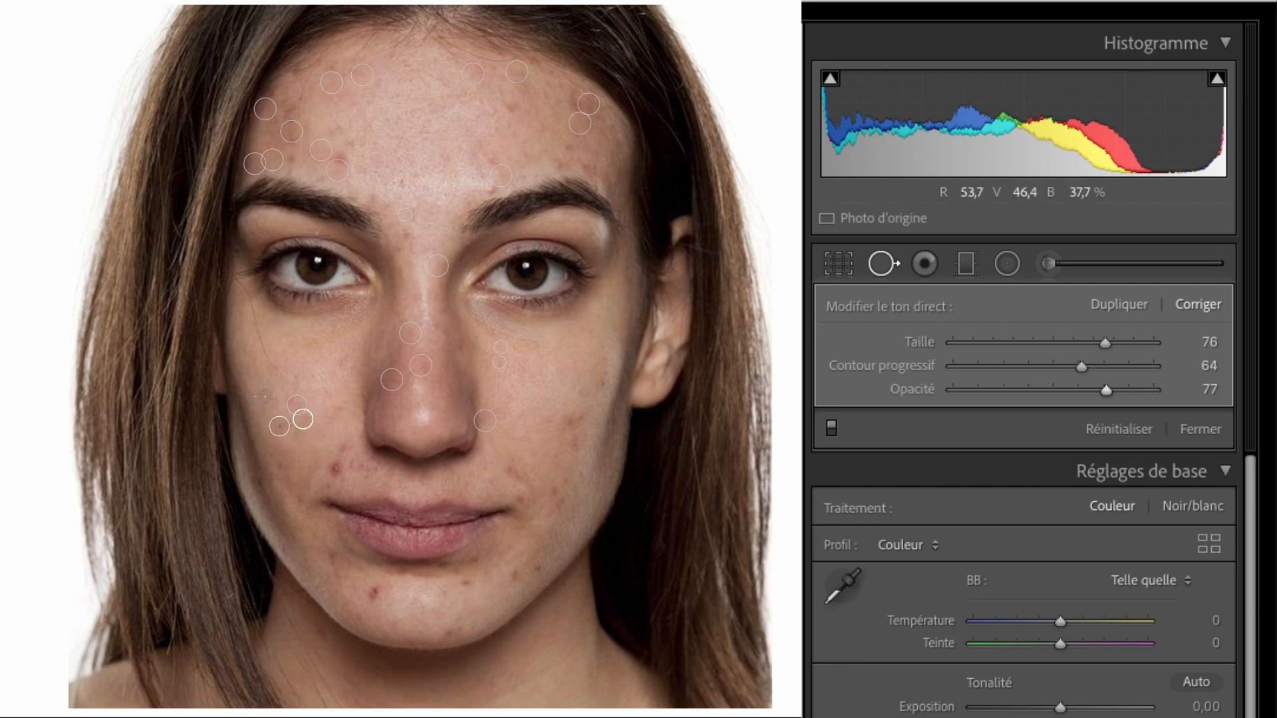
click(265, 395)
click(338, 410)
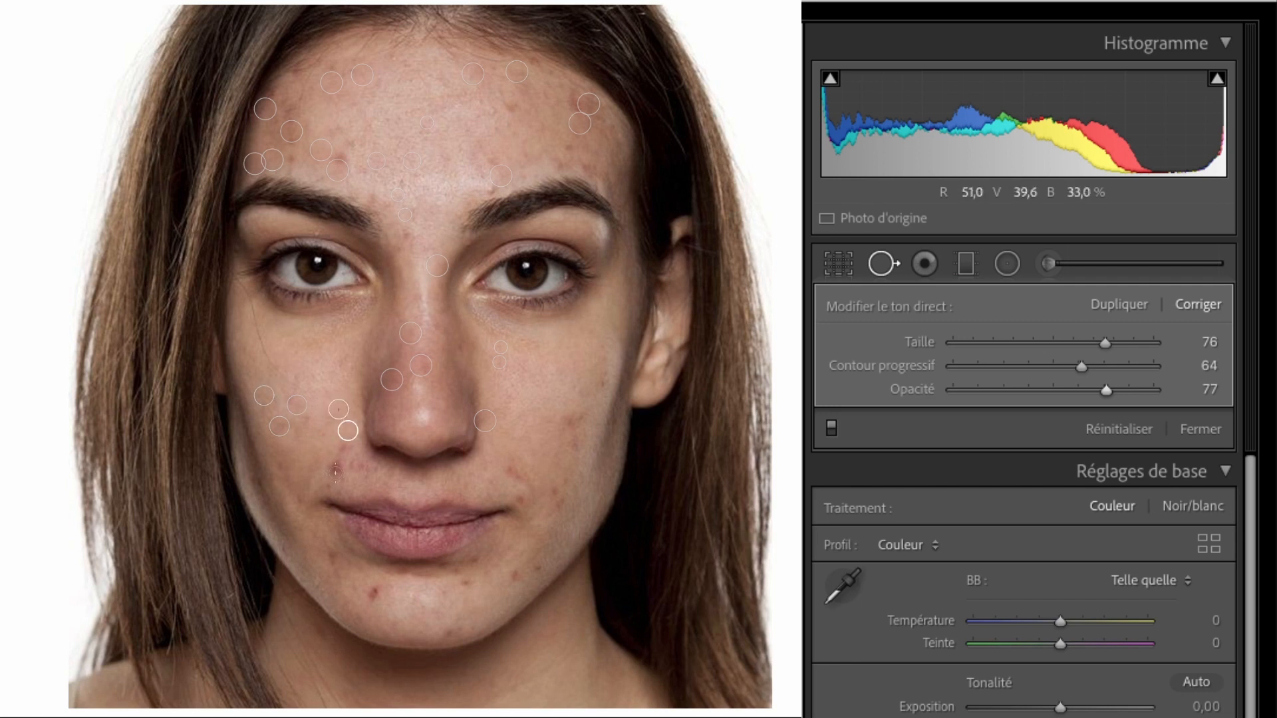
Heal the spots beside both corners of the mouth and along the outer right-hand cheek.
click(335, 469)
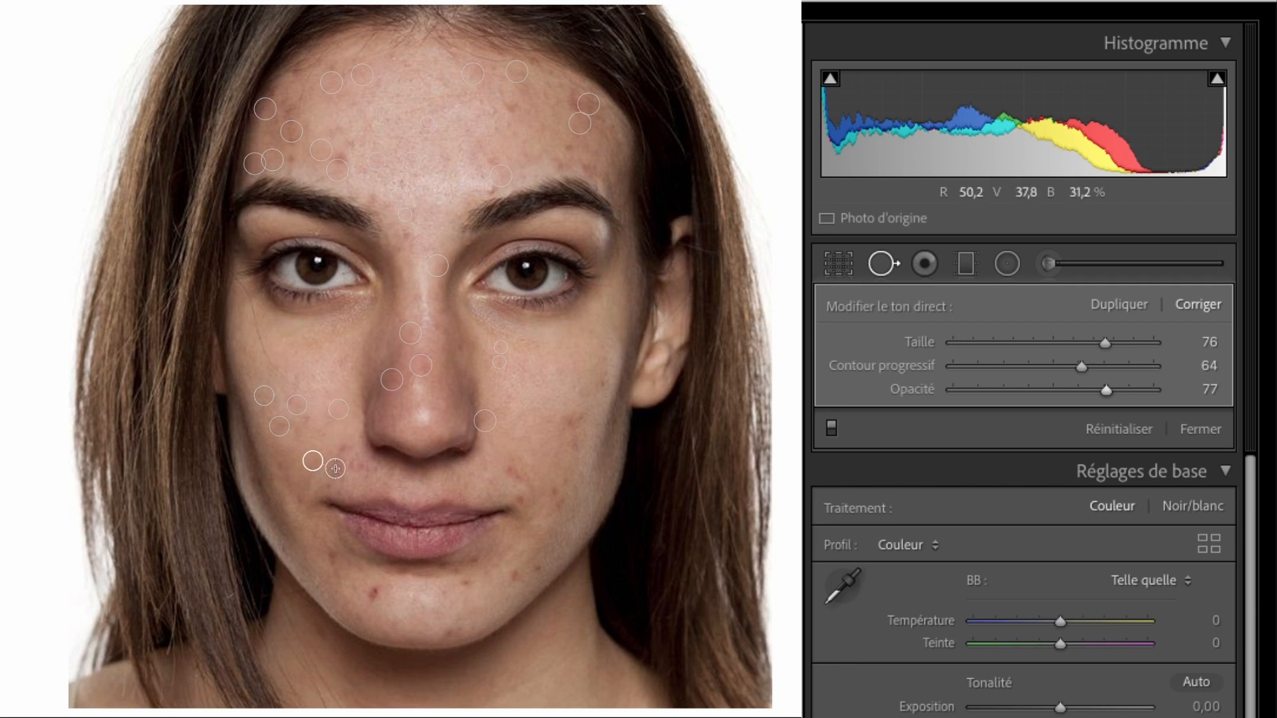
click(520, 500)
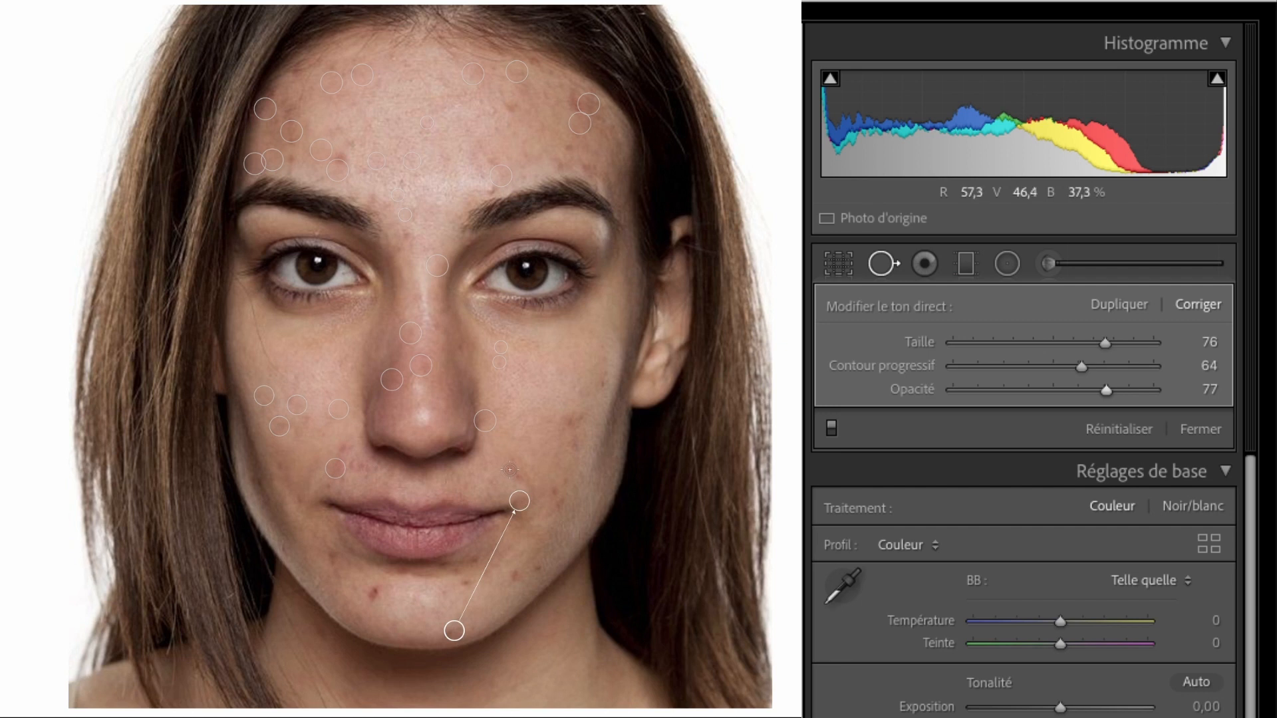
click(510, 469)
click(555, 491)
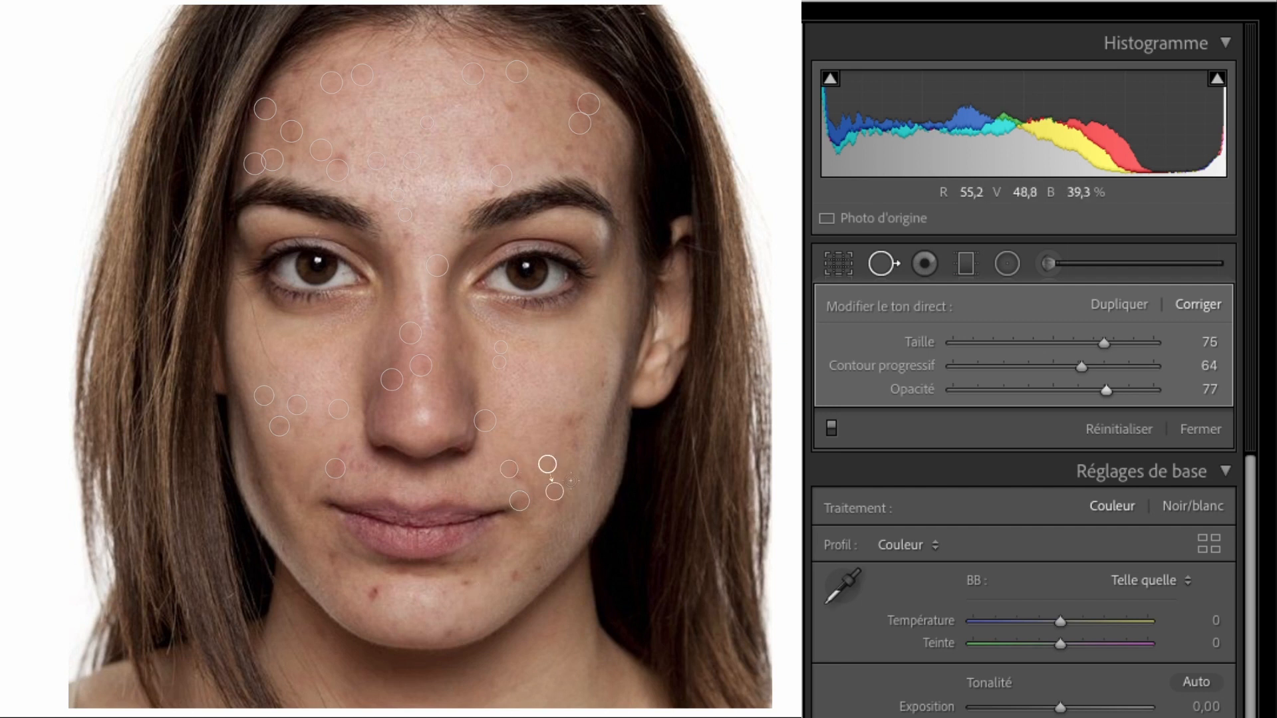
drag(554, 492, 565, 481)
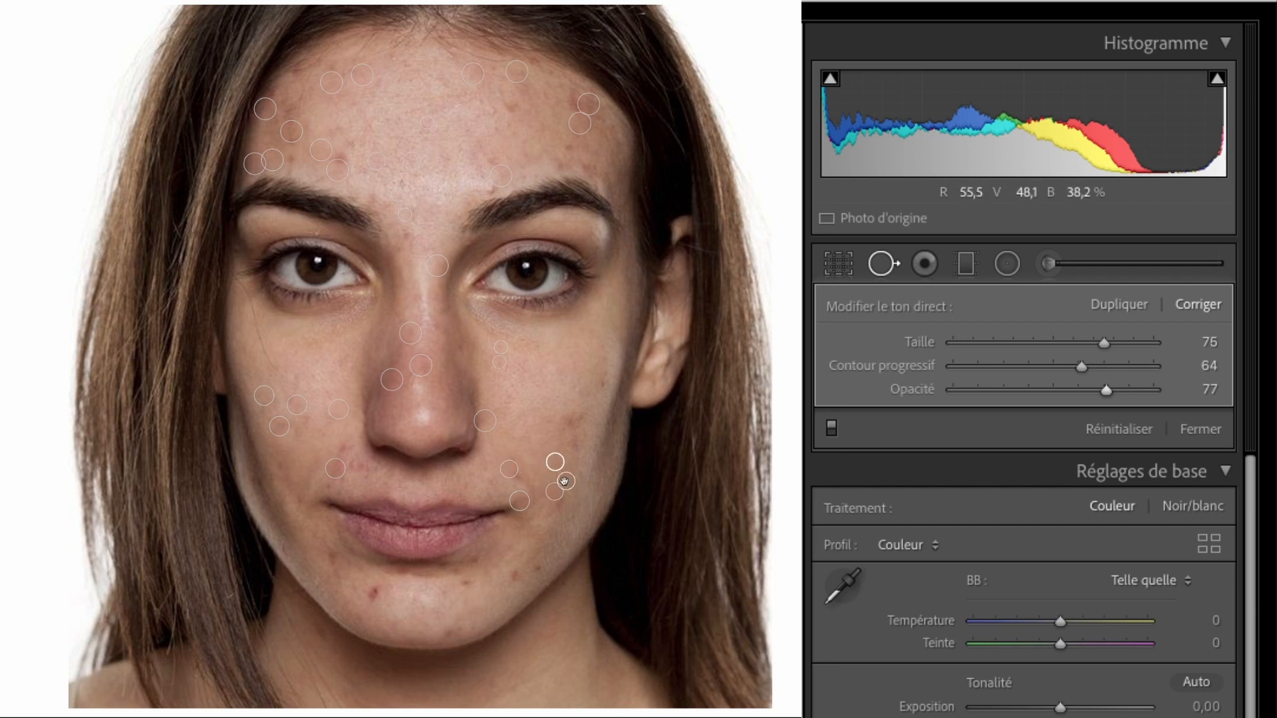
click(603, 384)
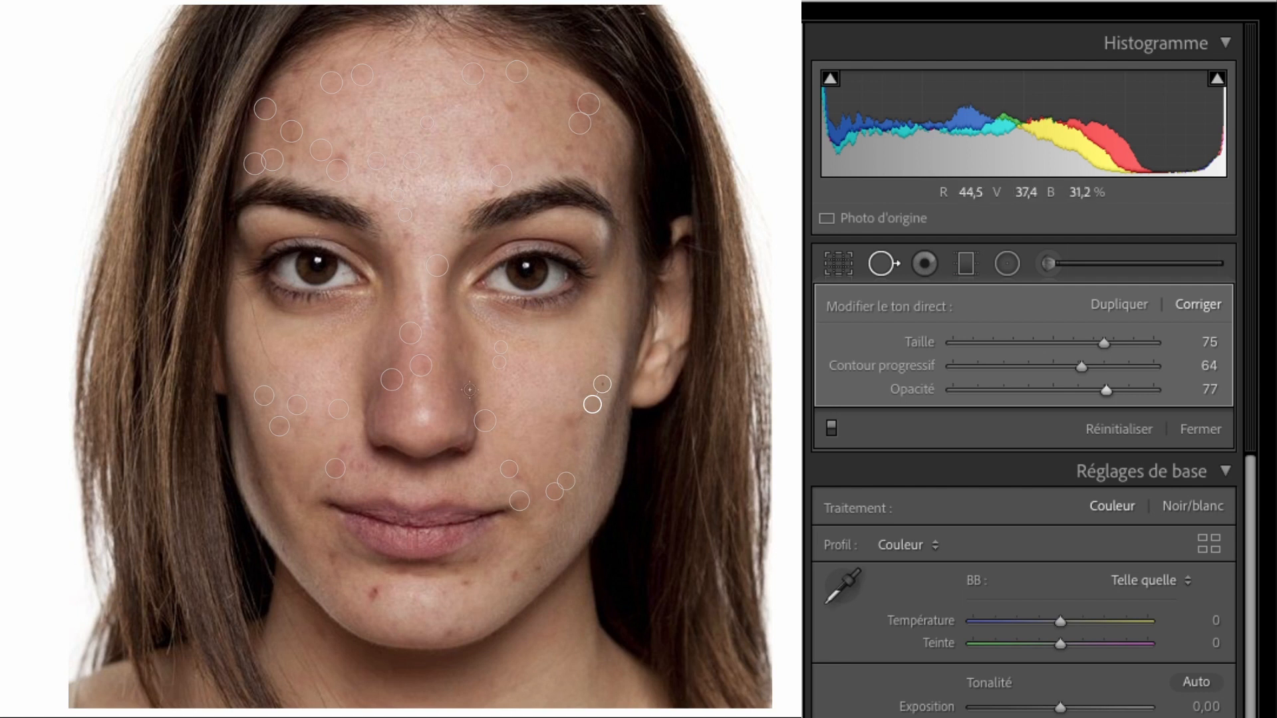
Heal the spots on the nose bridge, between the eyebrows and at the top of the forehead with brush size 75.
click(444, 348)
click(437, 328)
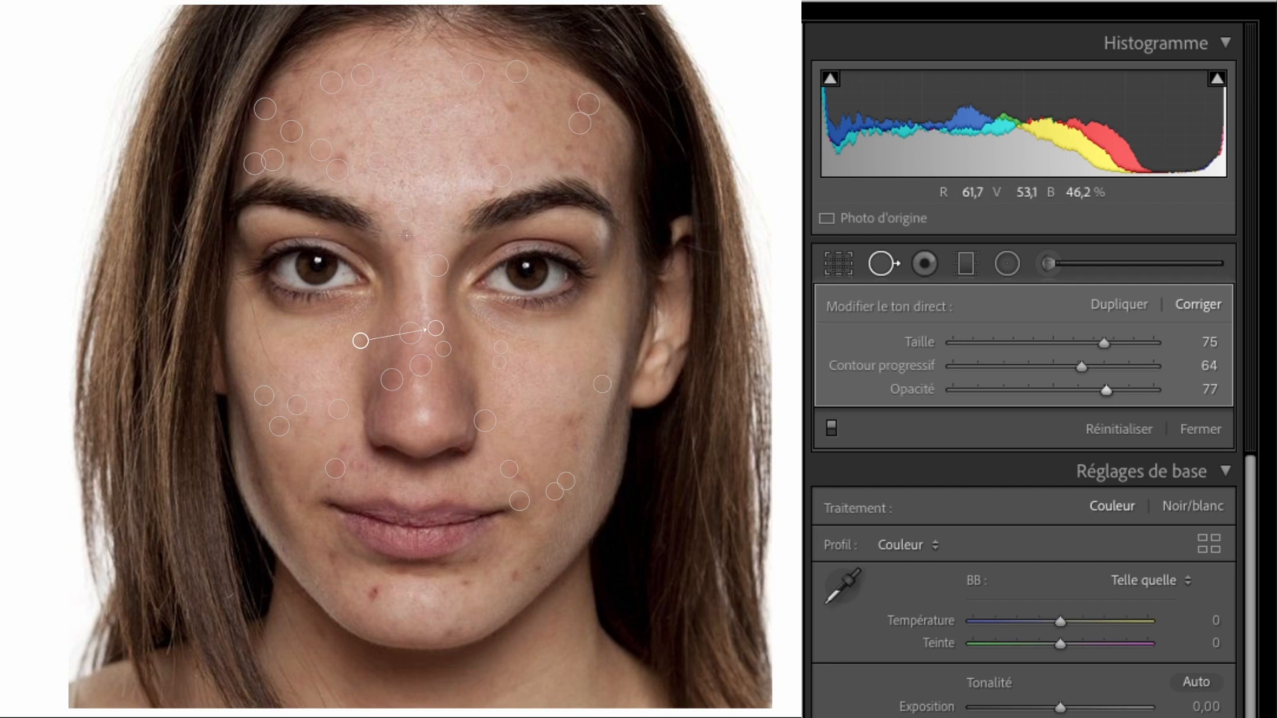
click(406, 234)
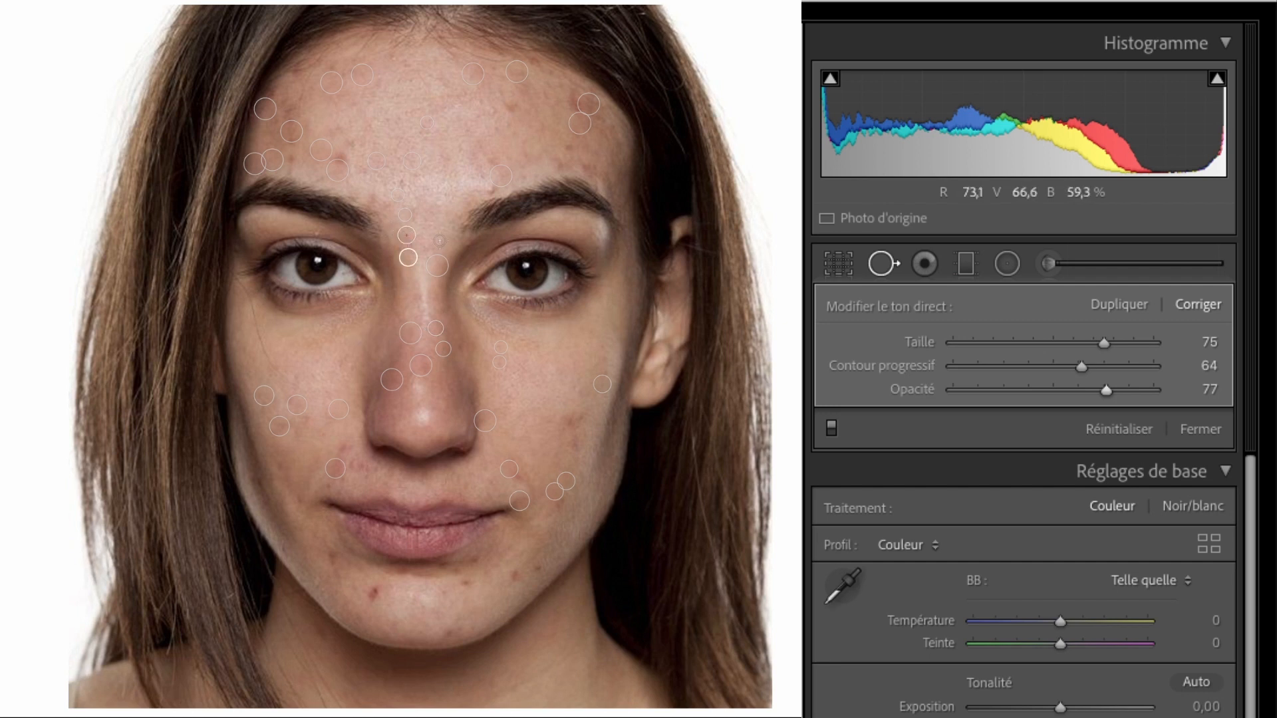
click(393, 58)
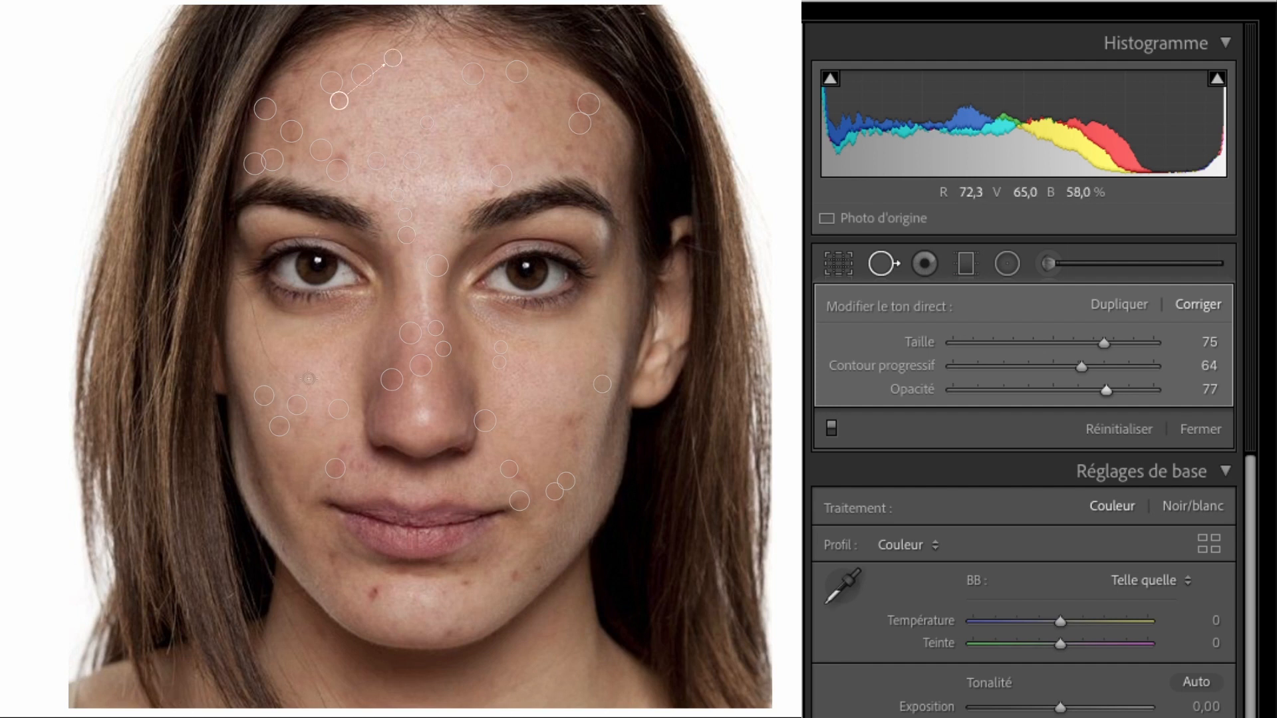
Heal the blemishes on the chin, along the left-hand jaw and cheek, and on the right-hand side of the chin.
click(374, 592)
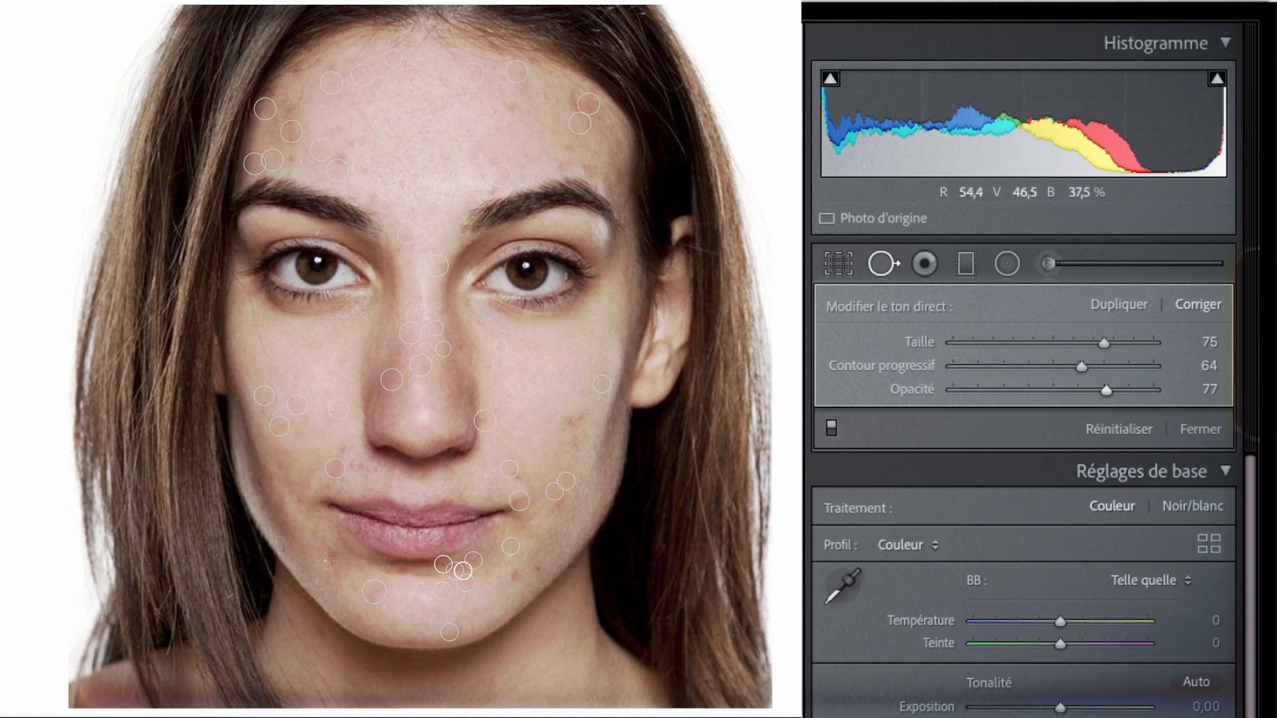
click(355, 549)
click(323, 434)
click(300, 432)
click(279, 467)
click(282, 548)
click(538, 567)
click(514, 575)
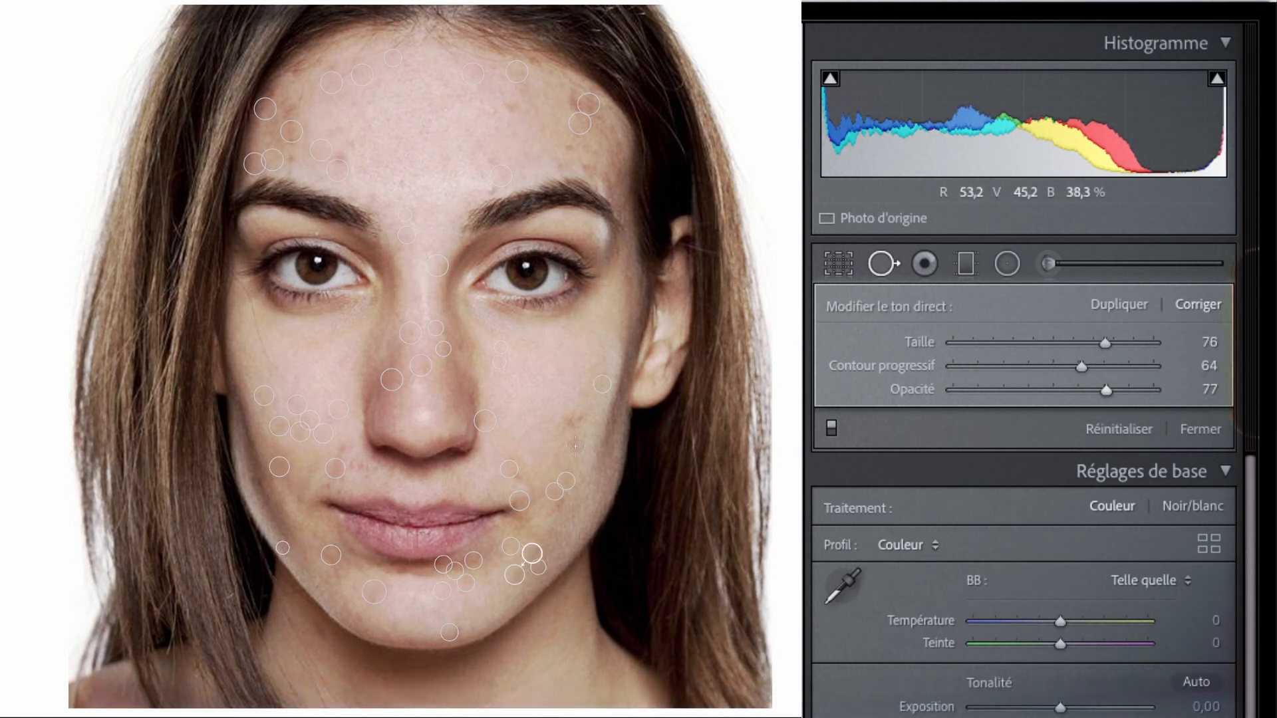
Heal the three neighbouring marks in the middle of the outer right-hand cheek with brush size 76.
click(575, 446)
click(565, 427)
click(579, 419)
Heal the marks around the inner right-hand eyebrow, and with brush size 70 the small spots on the forehead above it.
click(490, 190)
click(459, 216)
scroll(459, 216, down, 3)
click(506, 124)
click(493, 109)
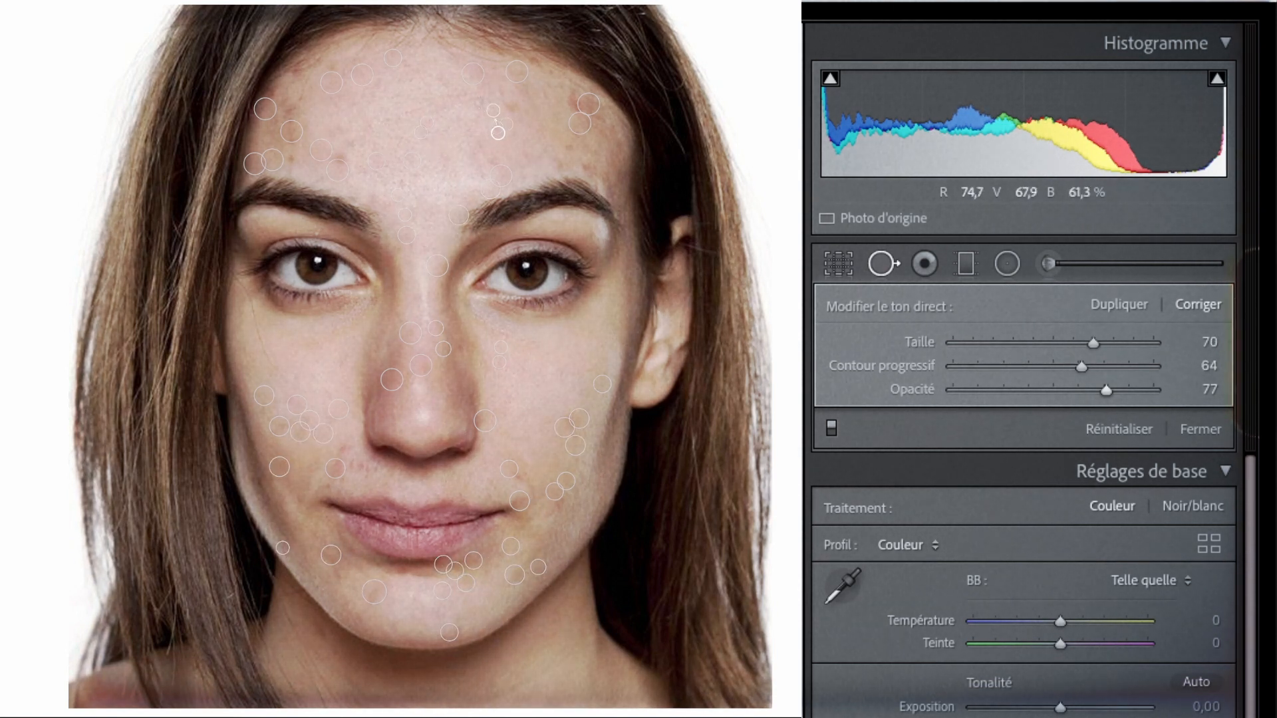
click(479, 101)
click(493, 67)
Enlarge the brush to 76 and heal the marks above the left-hand eyebrow and near the right-hand temple.
scroll(343, 156, up, 3)
click(341, 156)
click(290, 157)
click(360, 167)
click(571, 147)
click(588, 165)
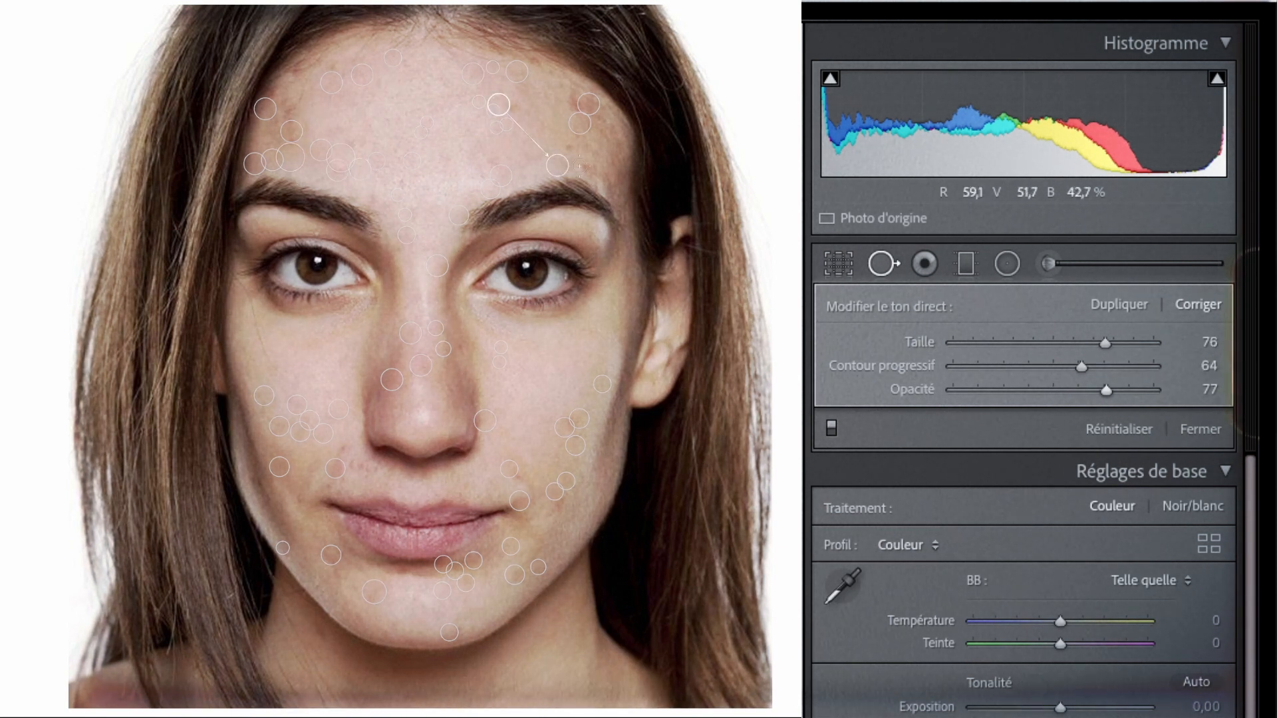
click(557, 165)
Heal the remaining spots on the right-hand side of the forehead, from above the eyebrow up to the hairline.
click(490, 157)
click(510, 104)
click(535, 60)
drag(560, 75, 538, 96)
click(551, 73)
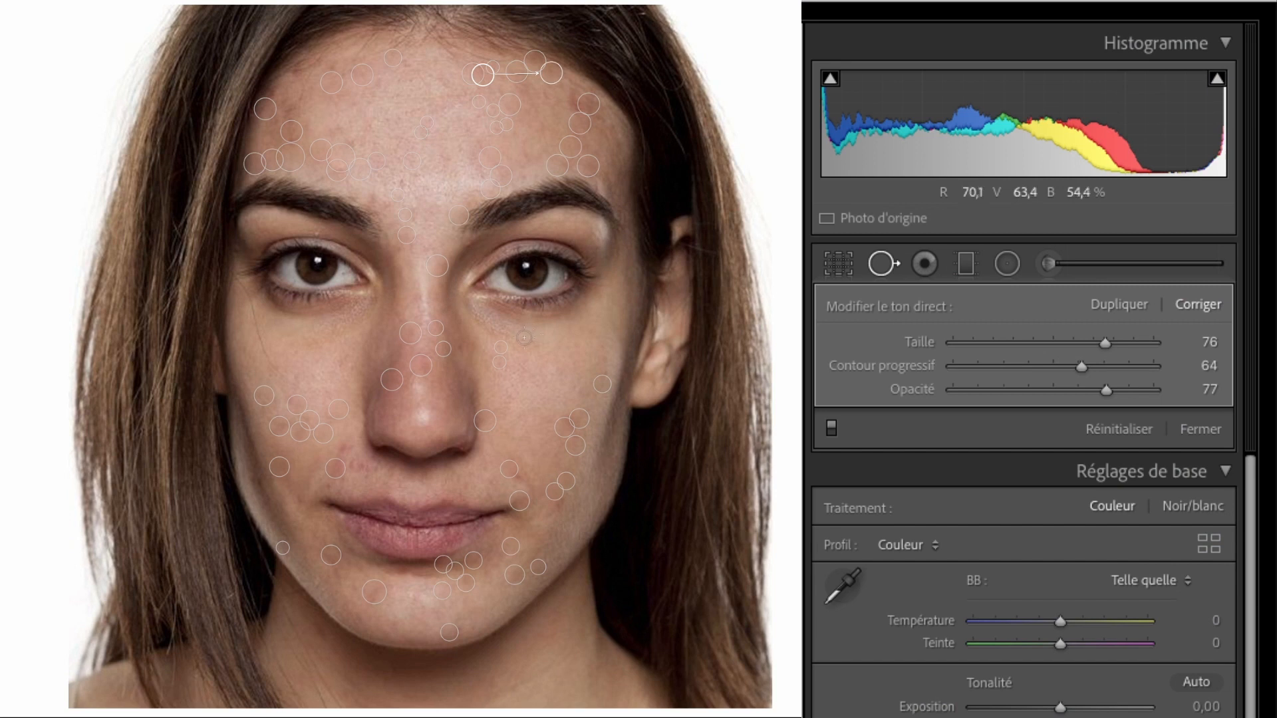
Heal the spot beneath the right-hand eye and move the right-hand hairline correction's source area up towards the middle of the forehead.
click(523, 340)
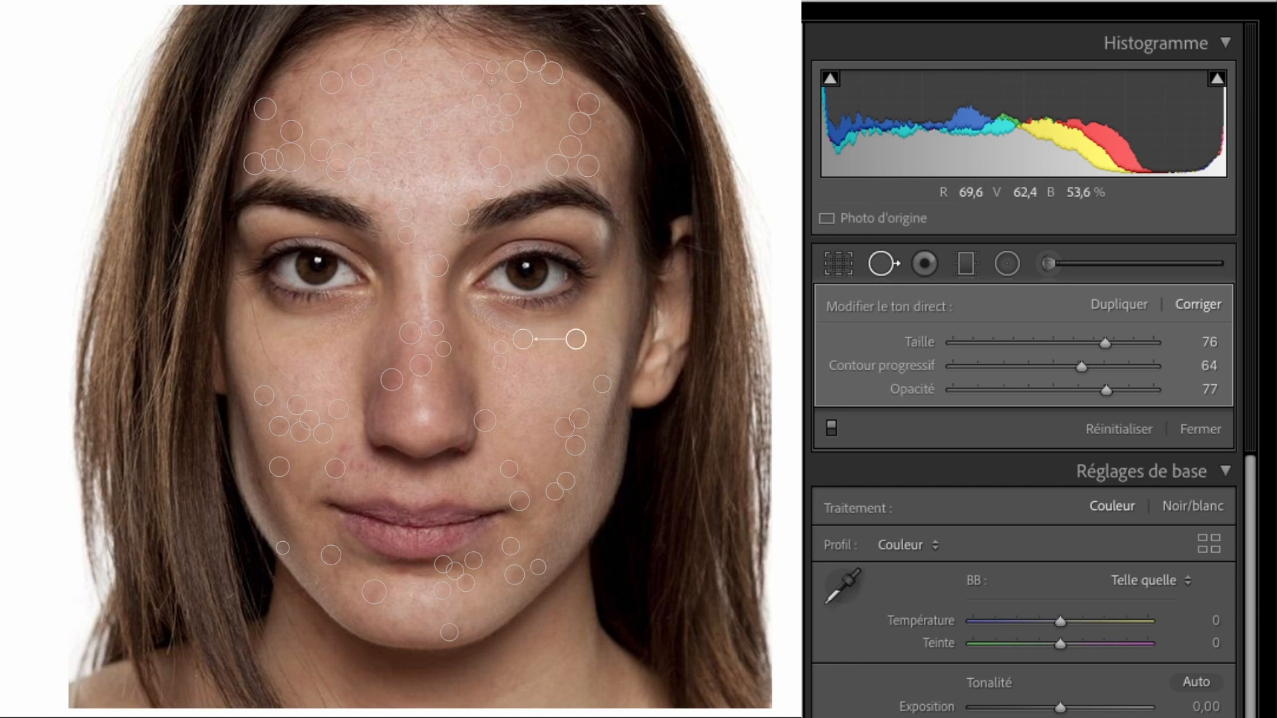
click(551, 79)
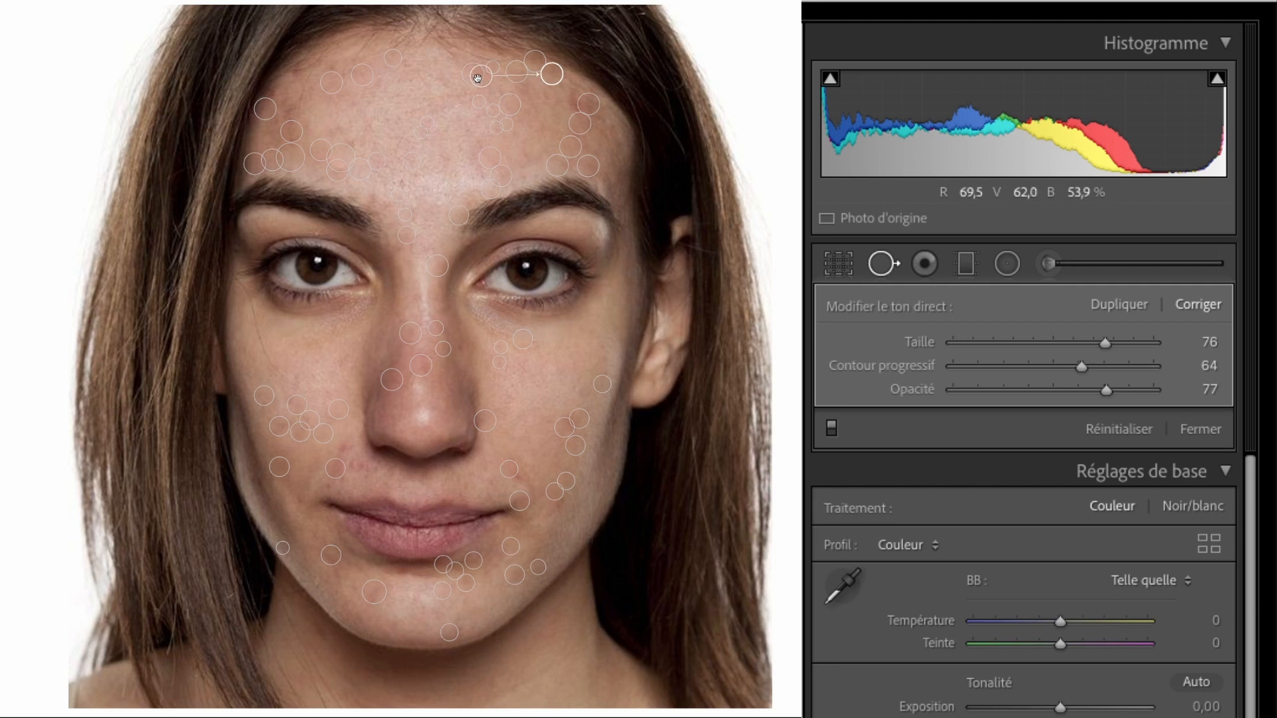
mouse_move(477, 79)
mouse_down()
mouse_move(470, 53)
mouse_move(457, 55)
mouse_up()
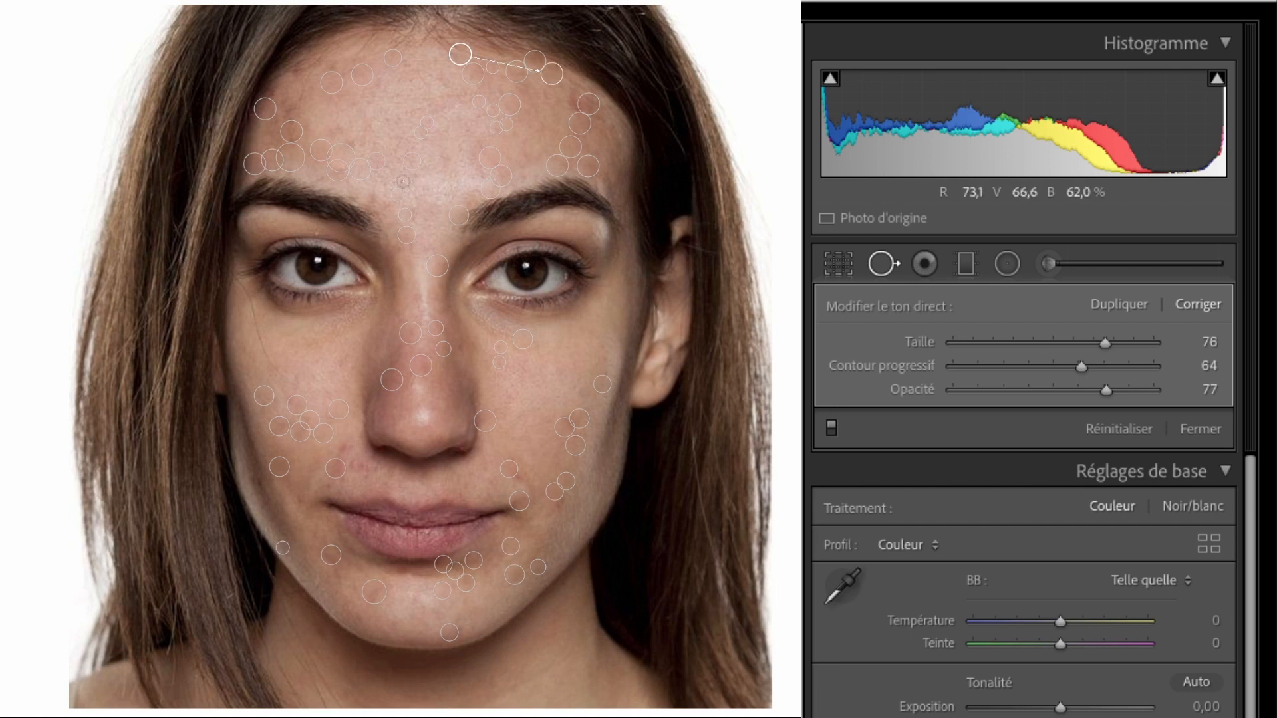
Heal the spots between the eyebrows and the mark on the right-hand side of the nose.
click(386, 204)
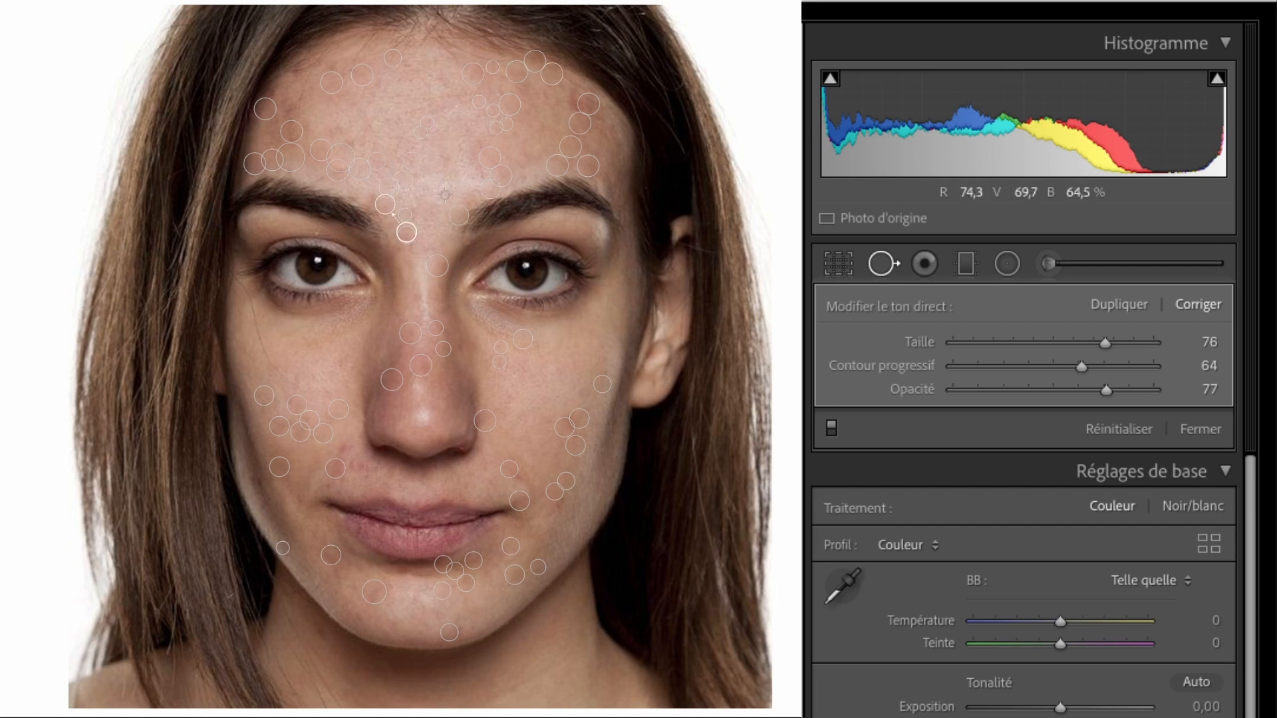
click(445, 194)
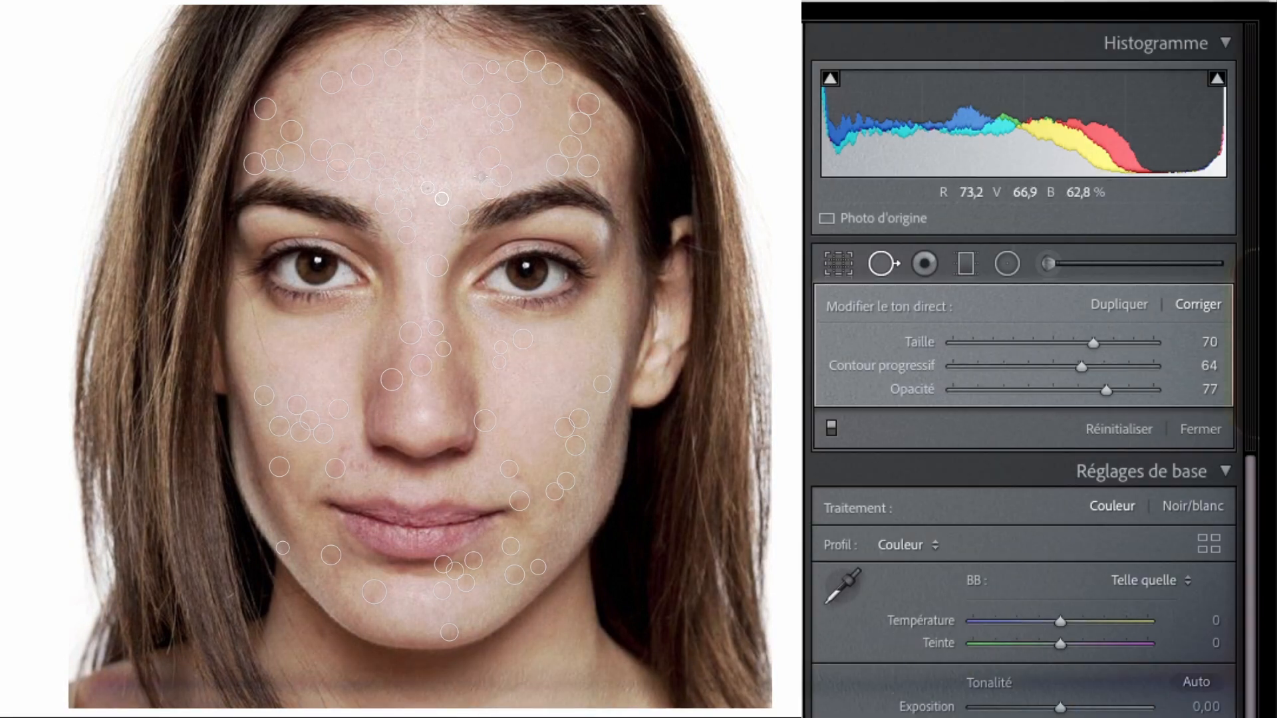
scroll(462, 348, up, 2)
click(462, 348)
Heal the marks above the left-hand side of the upper lip, and with a smaller brush the spots on the lips and eyelids.
click(369, 473)
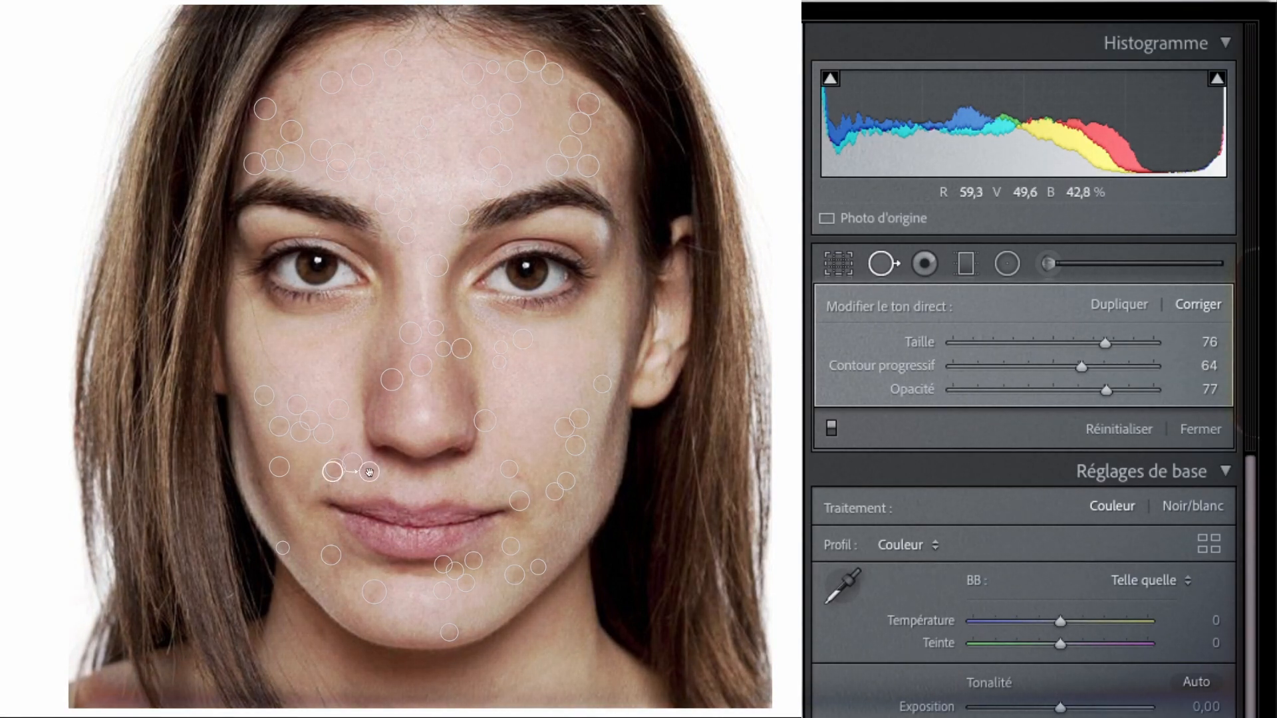
click(352, 463)
scroll(393, 517, down, 5)
click(394, 517)
click(316, 233)
click(580, 237)
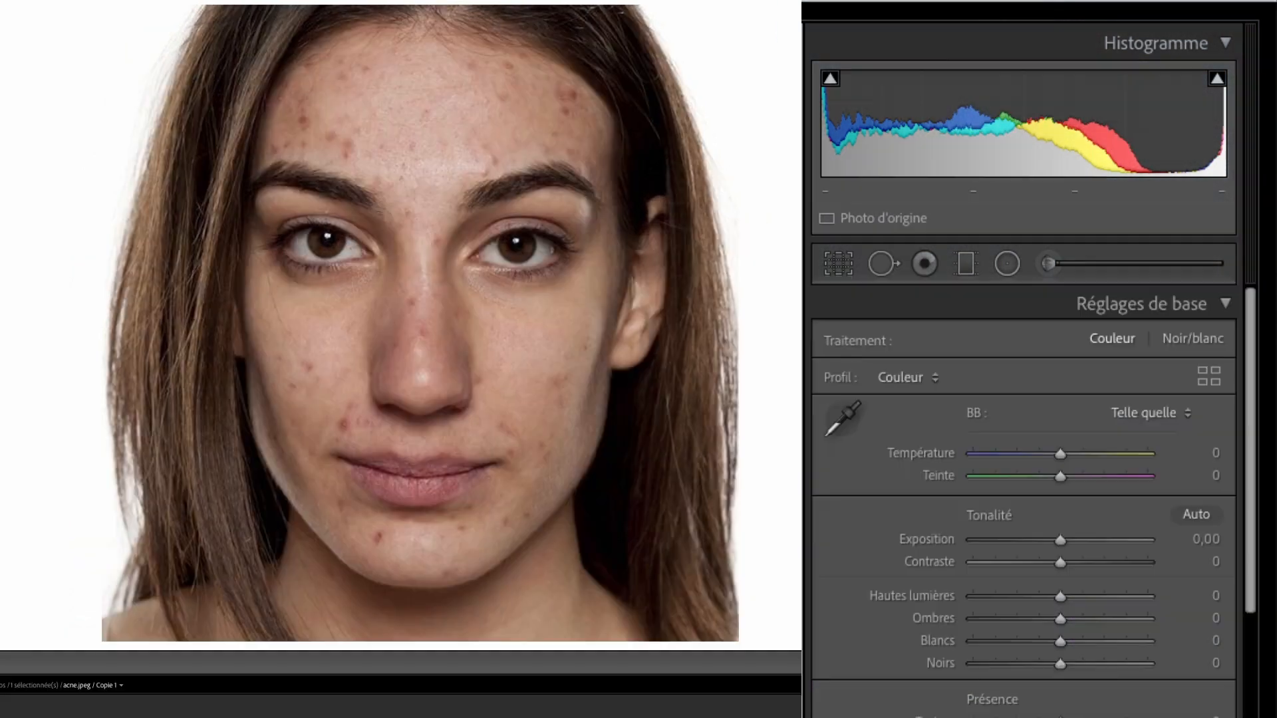
Compare the retouched acne.jpeg with its unretouched copy, ending on the retouched version.
key(Left)
key(Right)
key(Left)
key(Right)
key(Left)
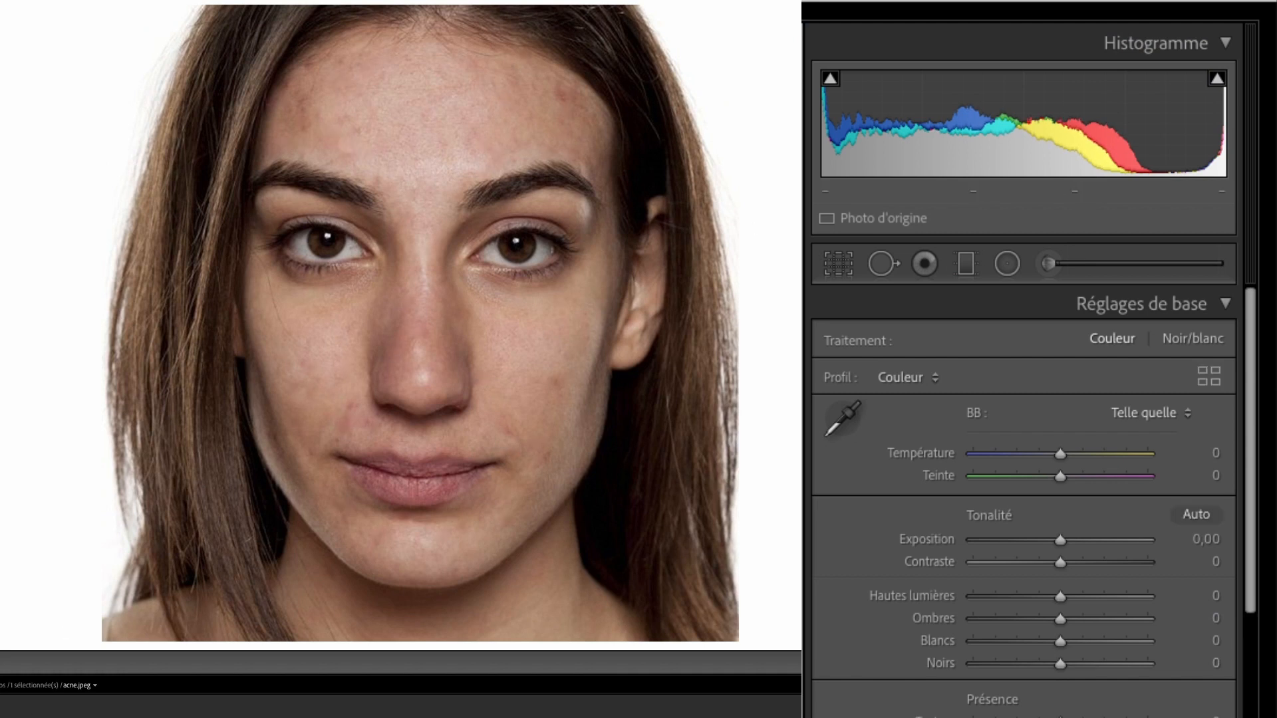
Reopen spot removal and heal the dark mark near the right-hand temple at size 77 and the left-hand forehead marks at size 75.
click(882, 264)
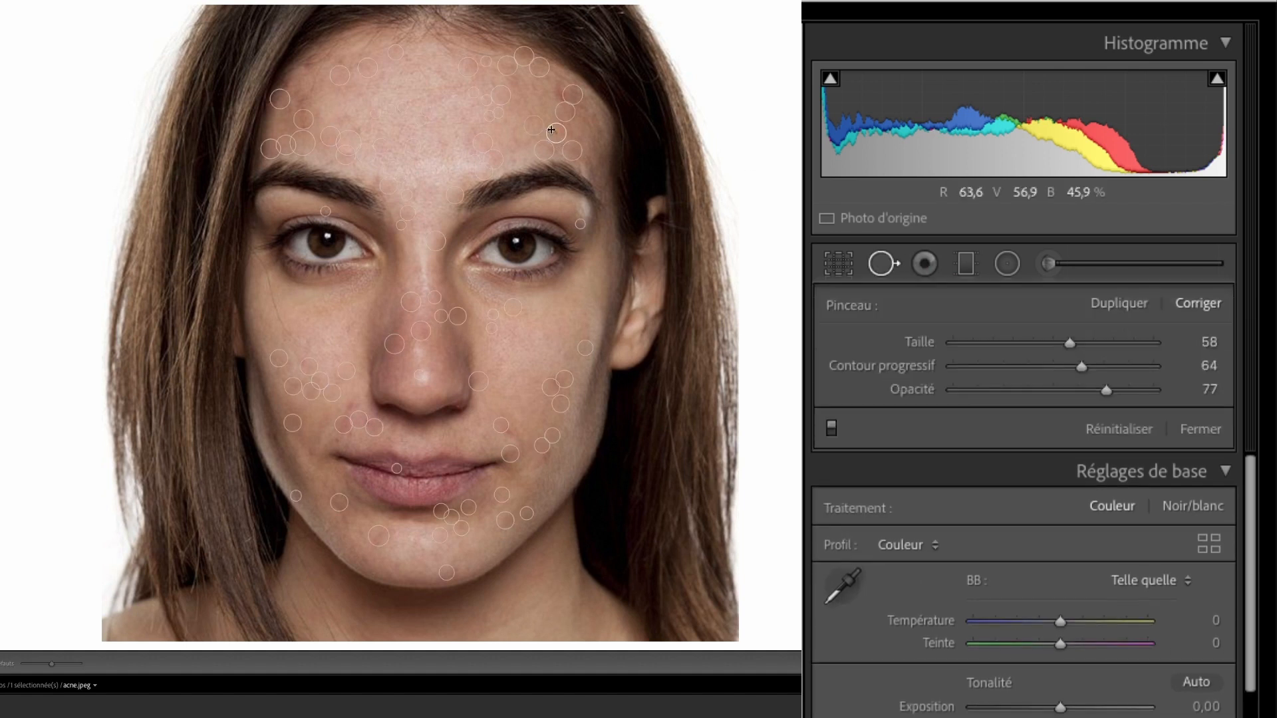
scroll(559, 96, up, 3)
click(559, 95)
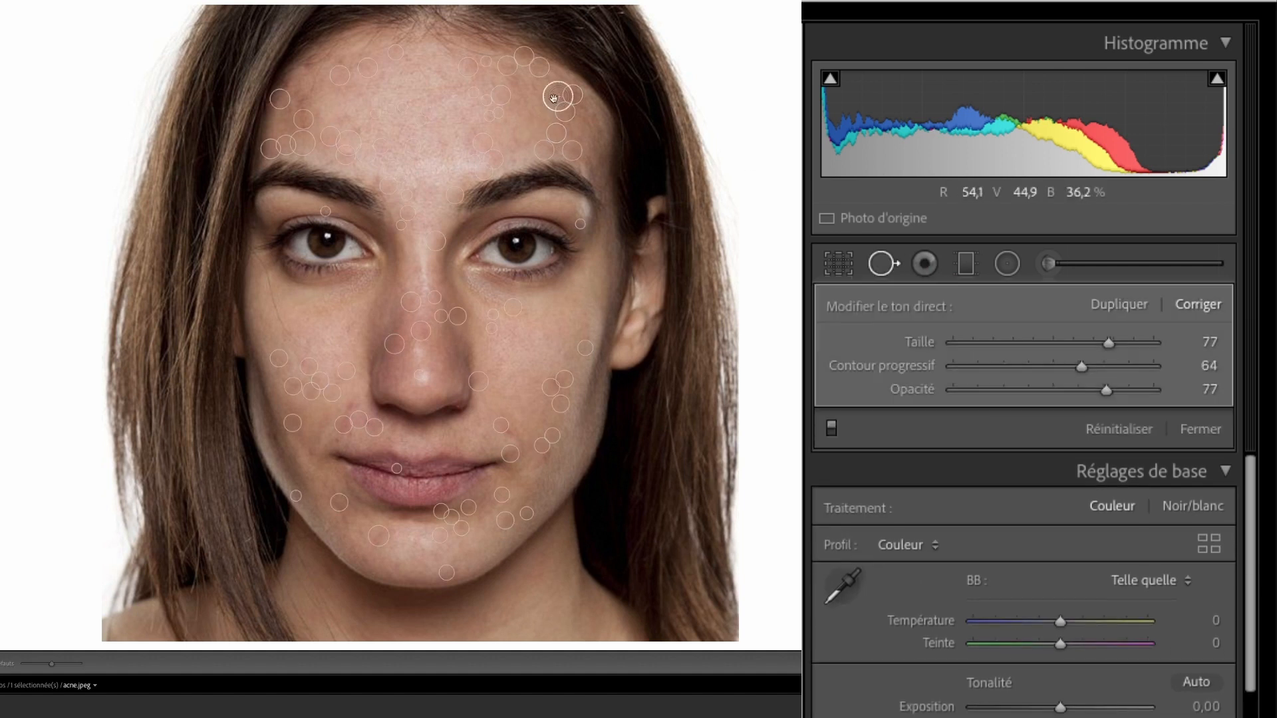
scroll(345, 117, down, 1)
click(345, 117)
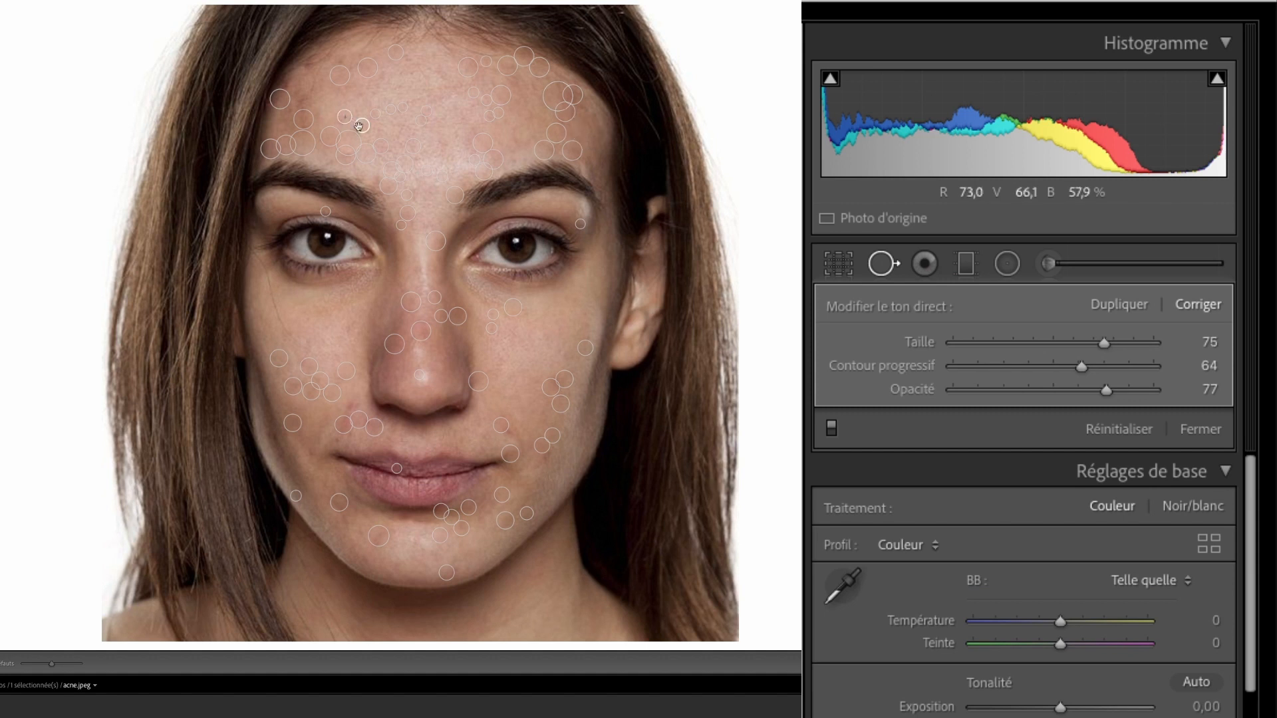
click(308, 68)
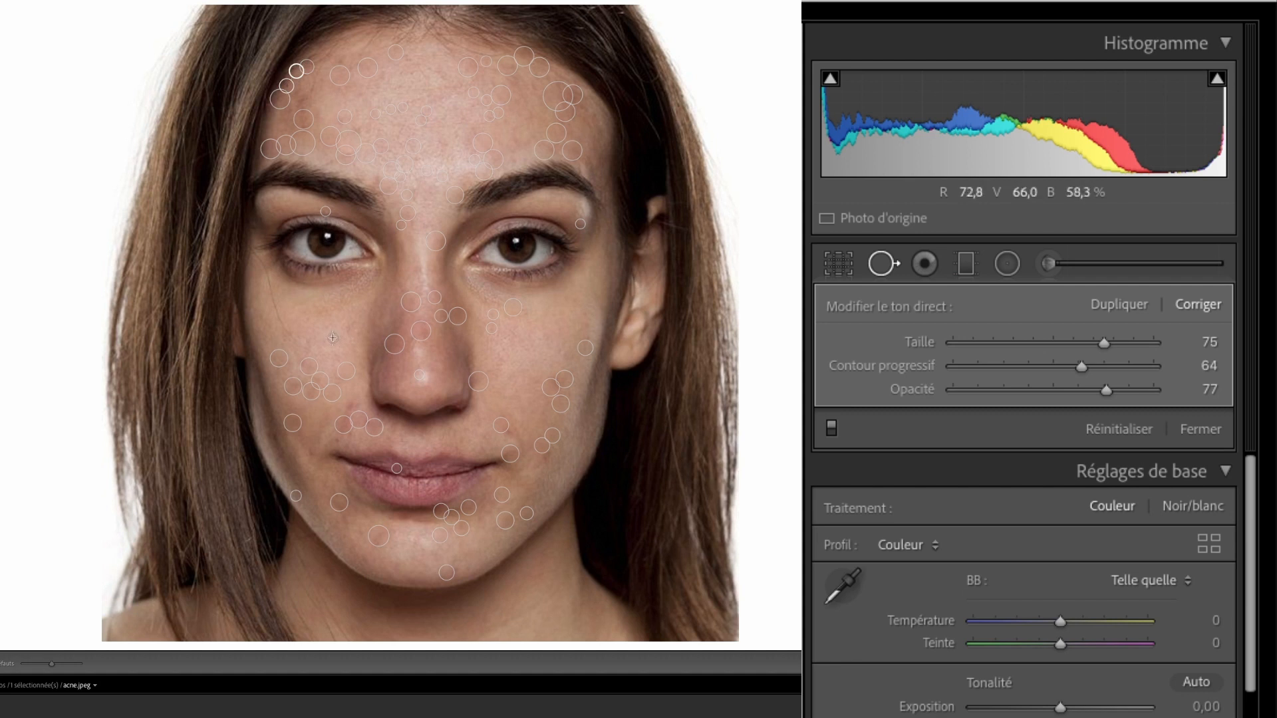
Heal the spots at the lower edge of the chin and beside the left-hand mouth corner, and close spot removal.
click(467, 568)
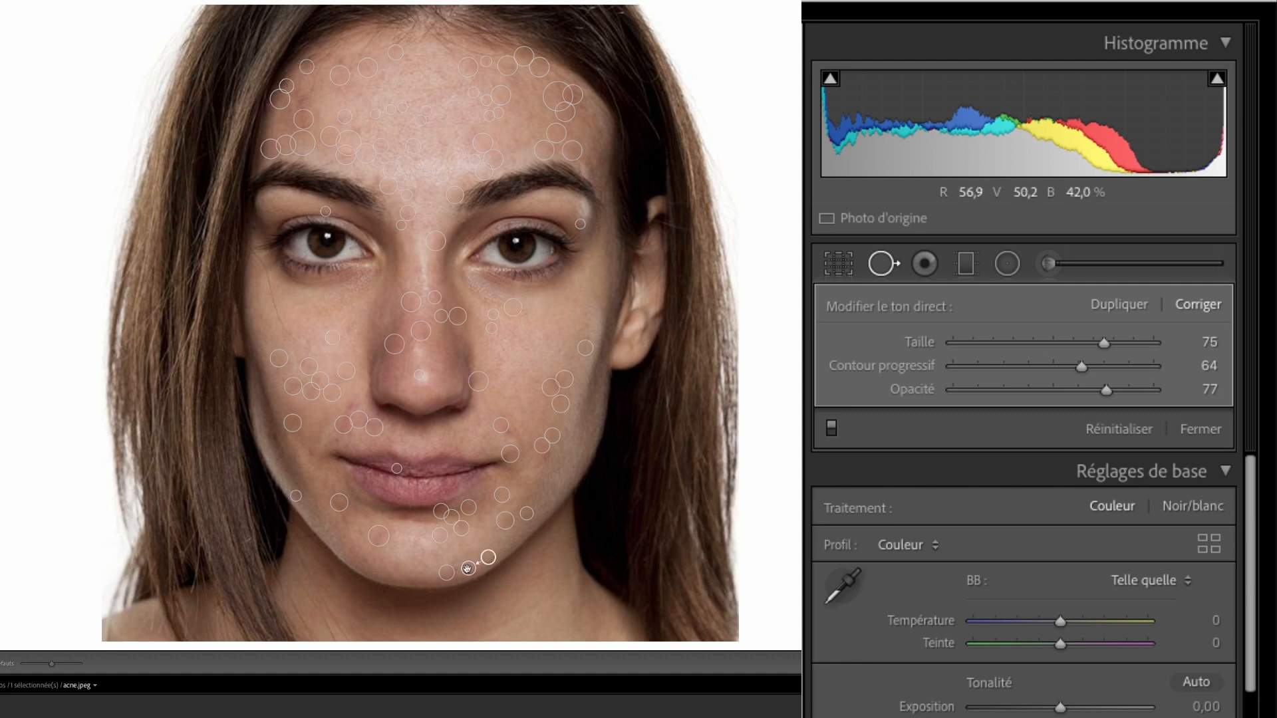
click(336, 439)
click(883, 264)
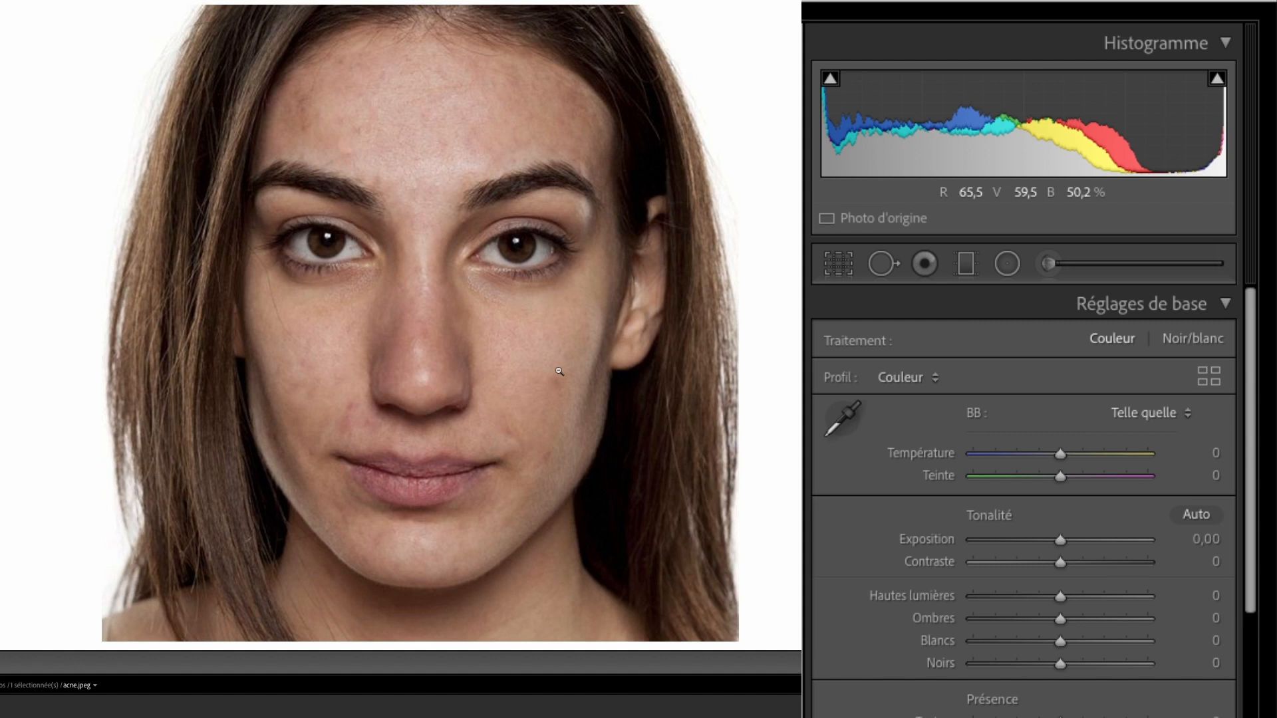
Reopen spot removal and heal the marks above the left-hand mouth corner and across the right-hand cheek with brush size 76.
click(1009, 263)
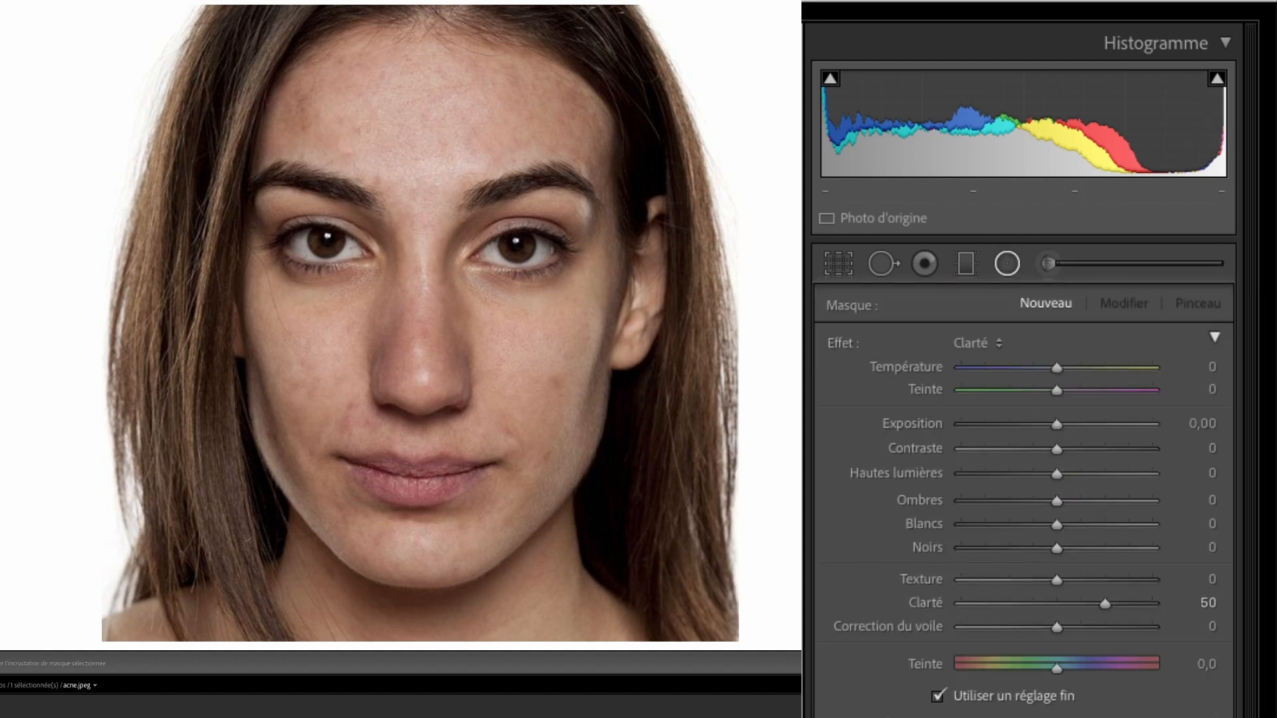
click(882, 264)
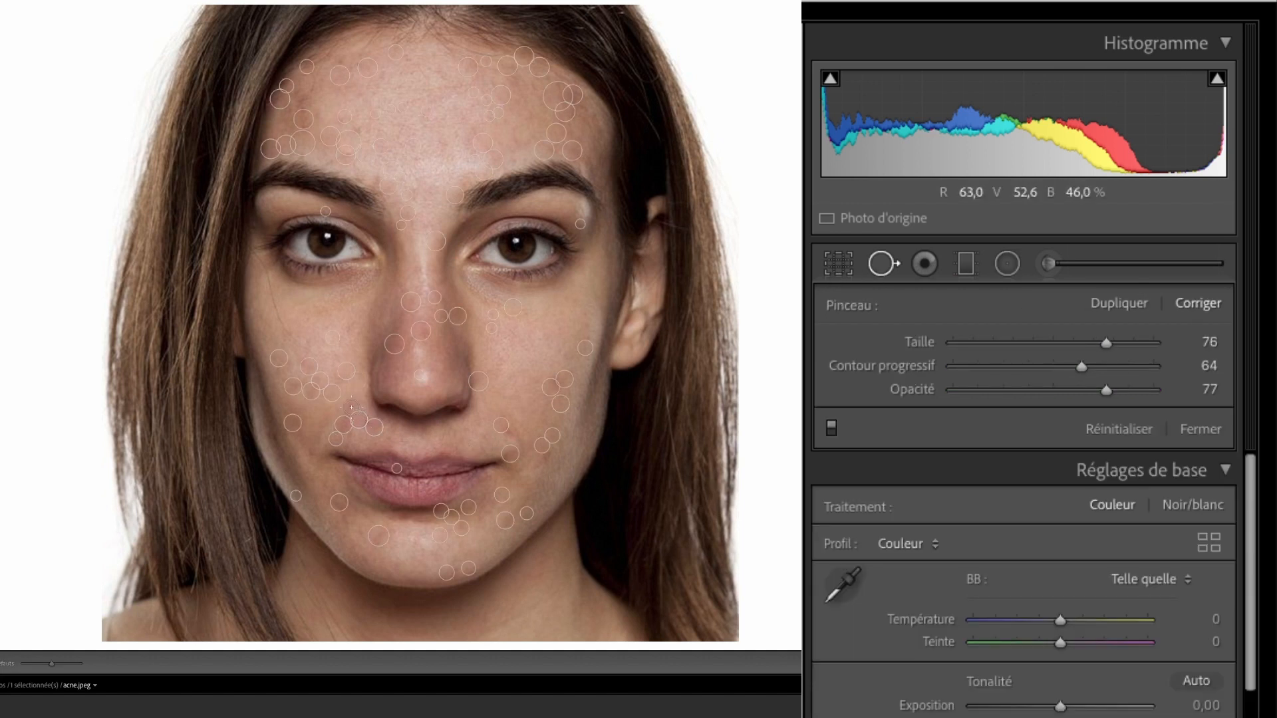
click(362, 419)
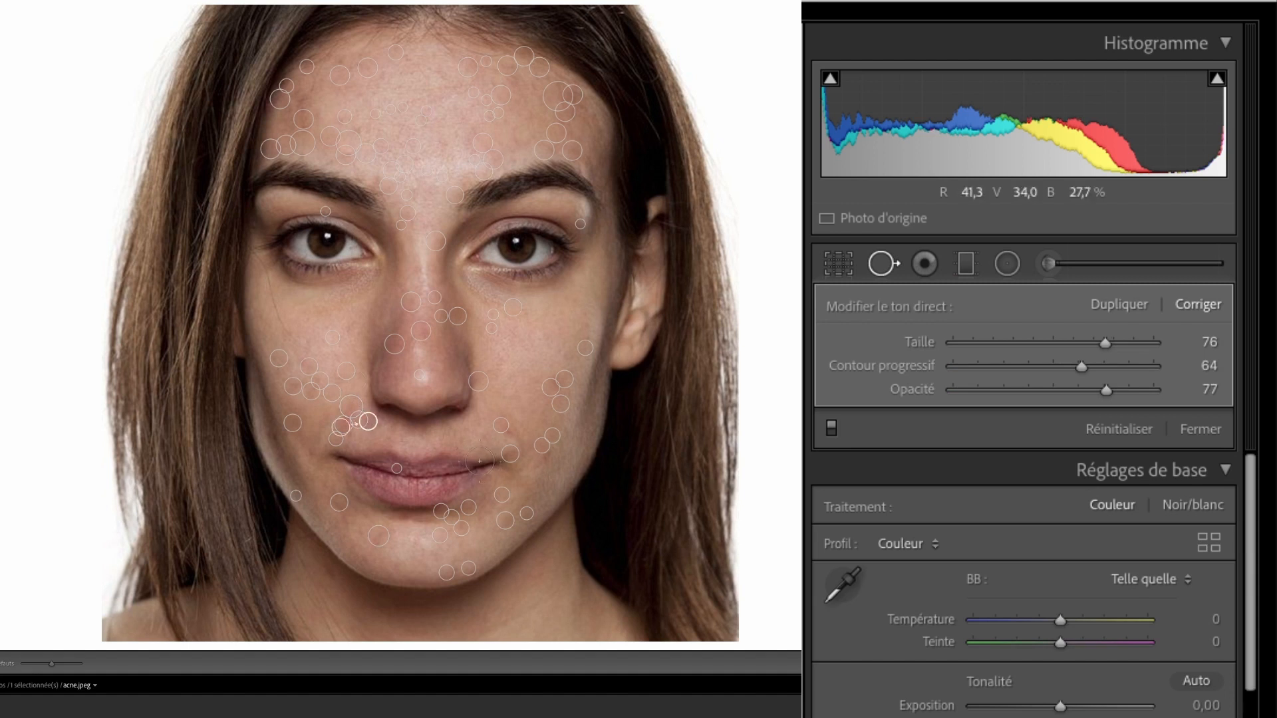
click(503, 349)
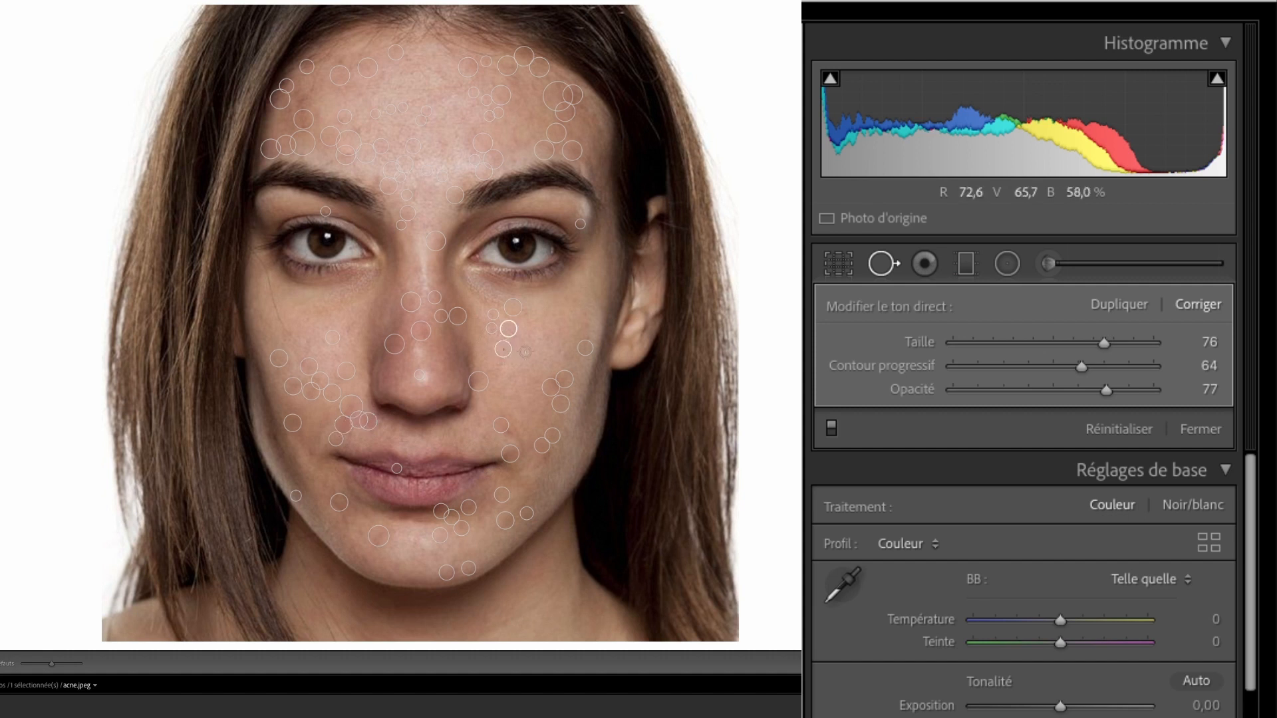
click(561, 352)
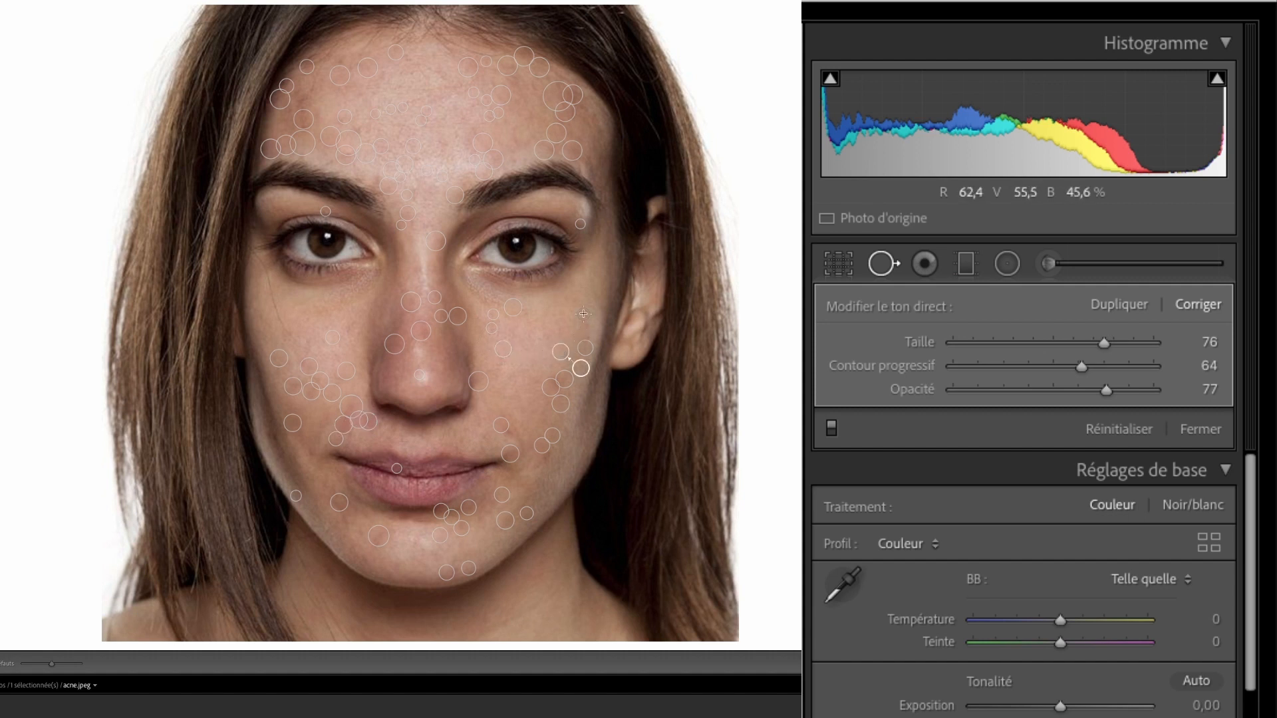
click(583, 313)
View the portrait without the correction circles, and reopen the spot corrections to inspect the one on the right-hand cheek.
key(q)
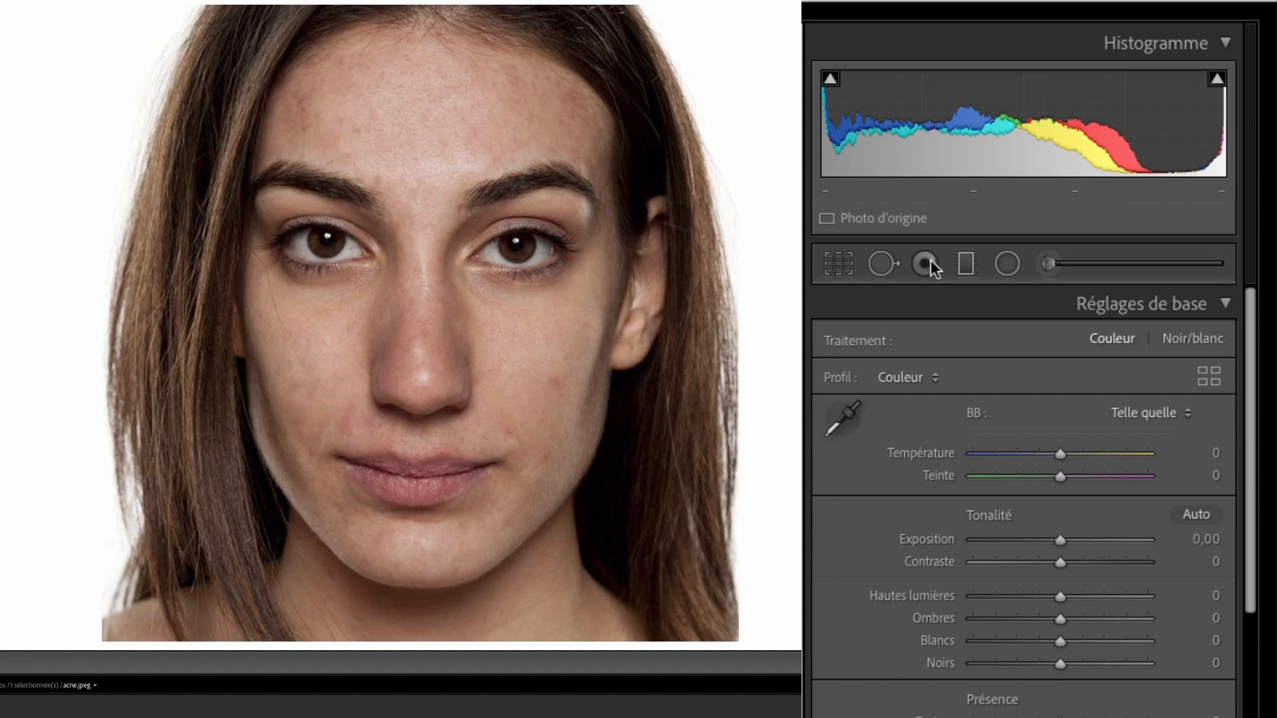
click(871, 260)
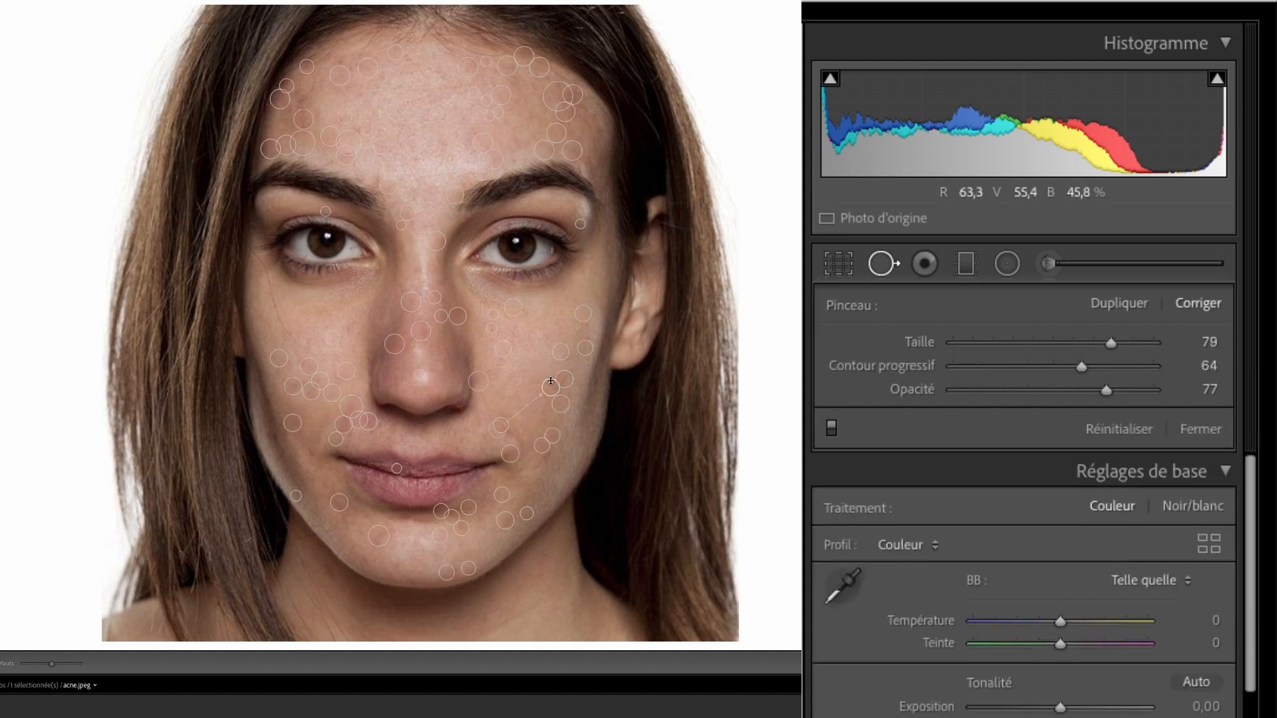
click(550, 386)
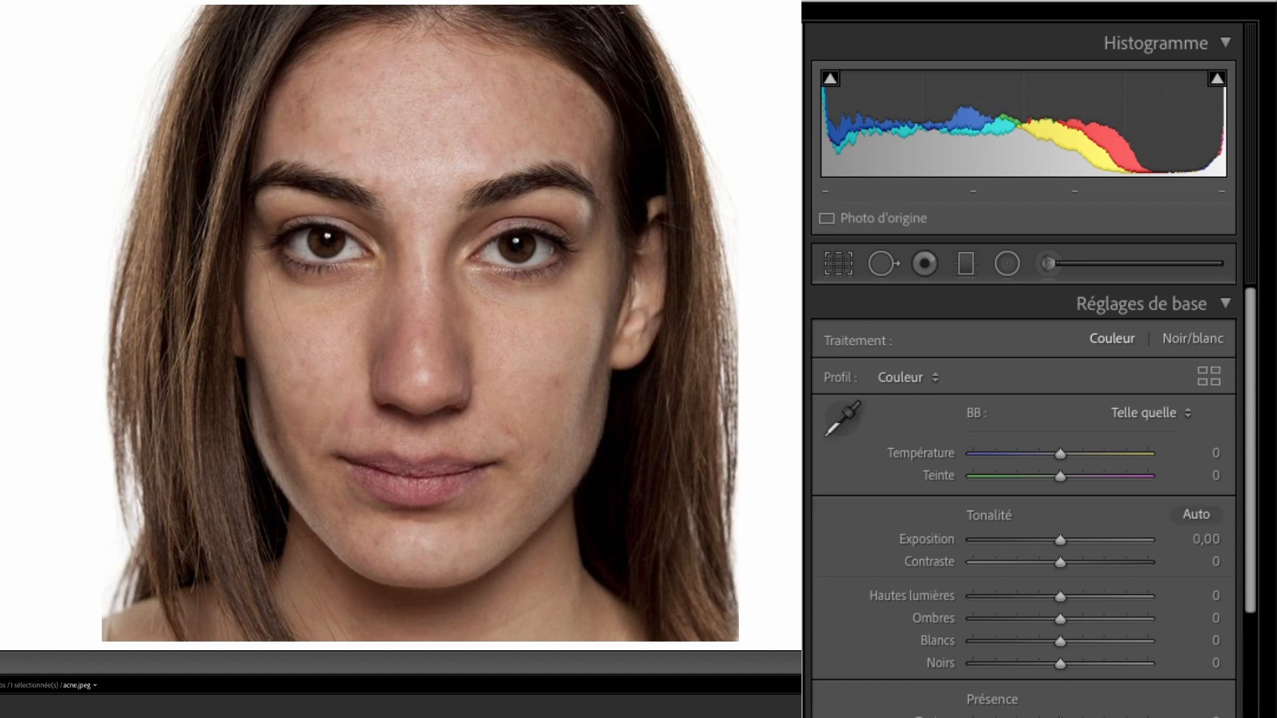
Leave the spot corrections and set up the adjustment brush with the Adoucir la peau effect at Clarté −100.
key(q)
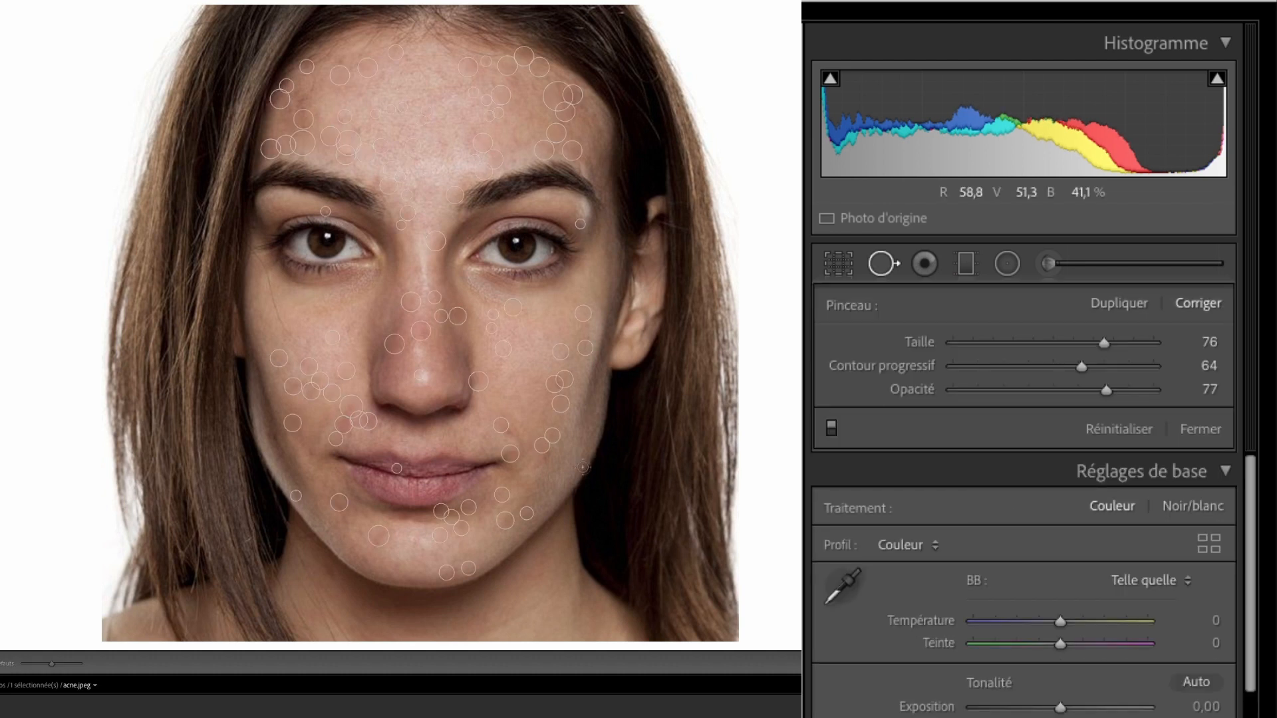
key(q)
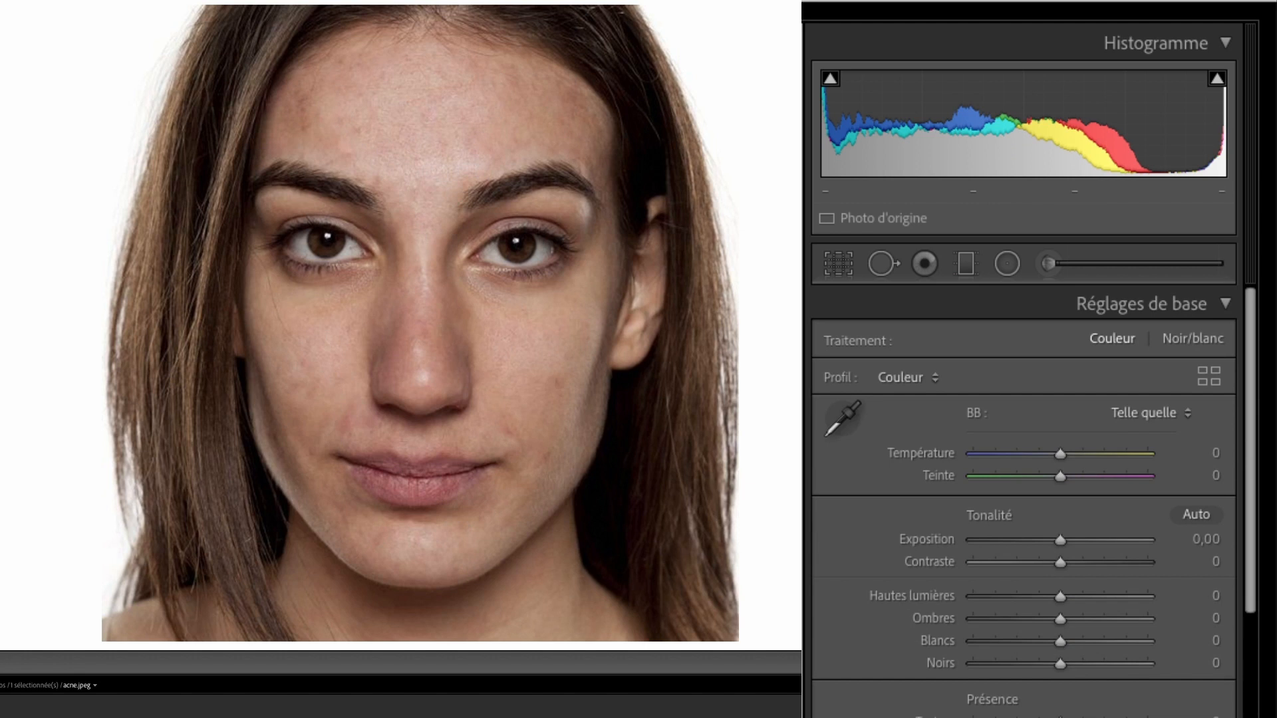
click(1050, 271)
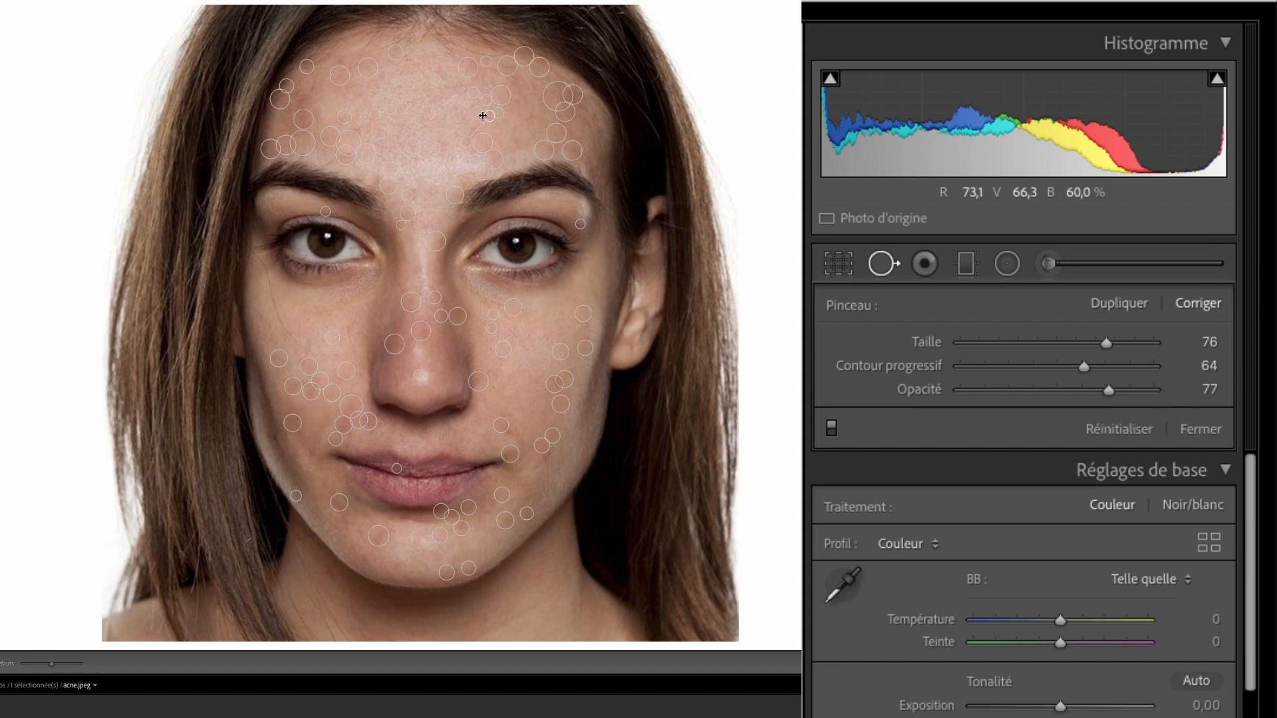
key(k)
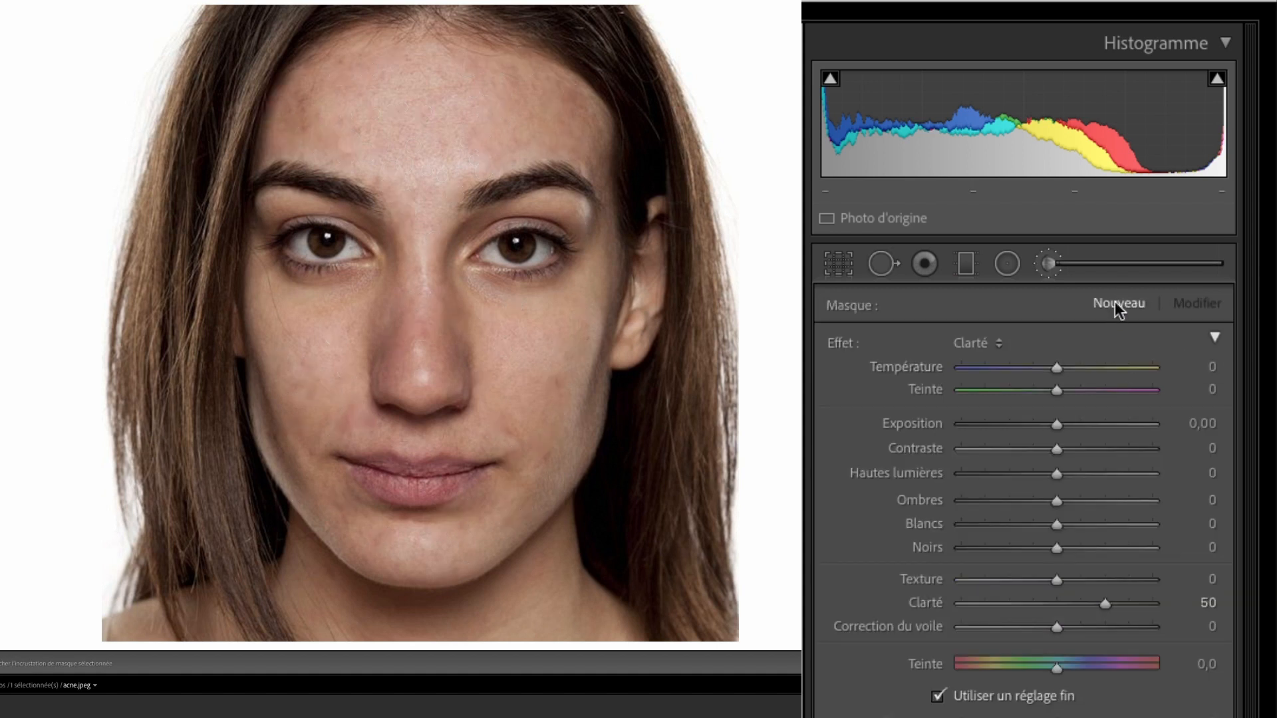
click(992, 345)
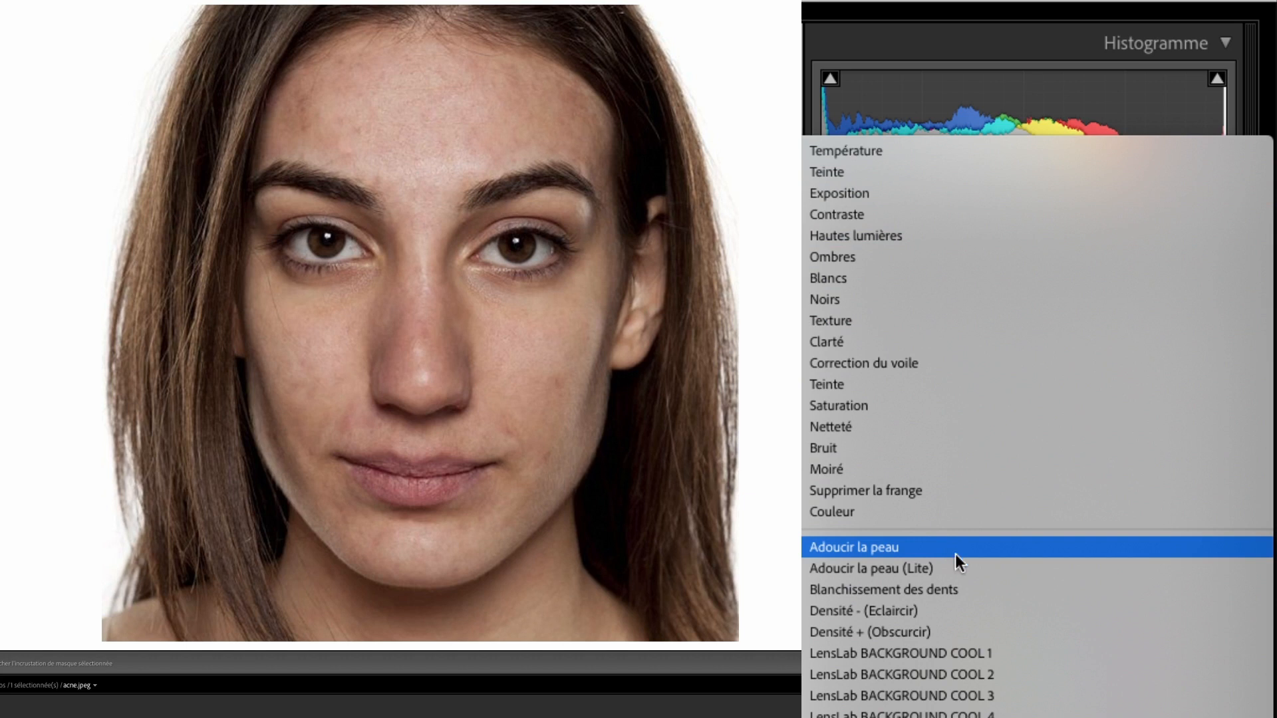
click(913, 547)
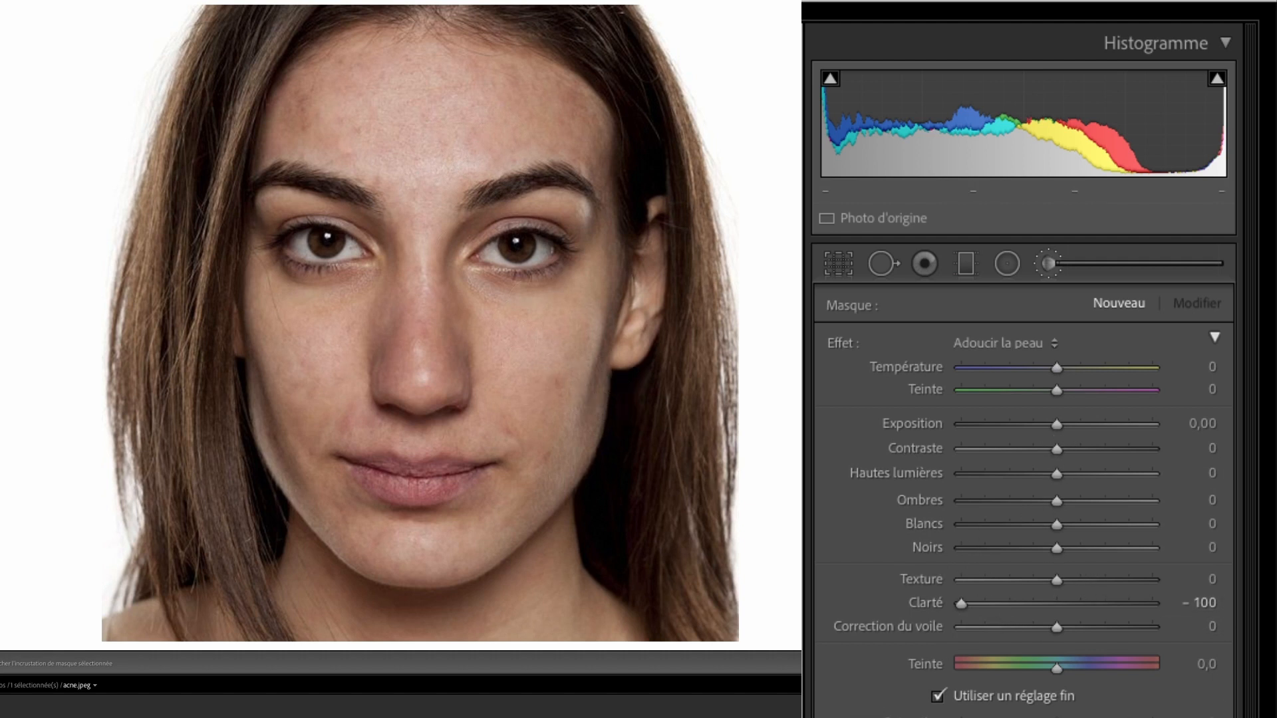
Try a strongly negative global Clarté on the whole portrait and restore the neutral setting.
click(1049, 264)
scroll(1024, 465, down, 3)
scroll(1024, 465, up, 2)
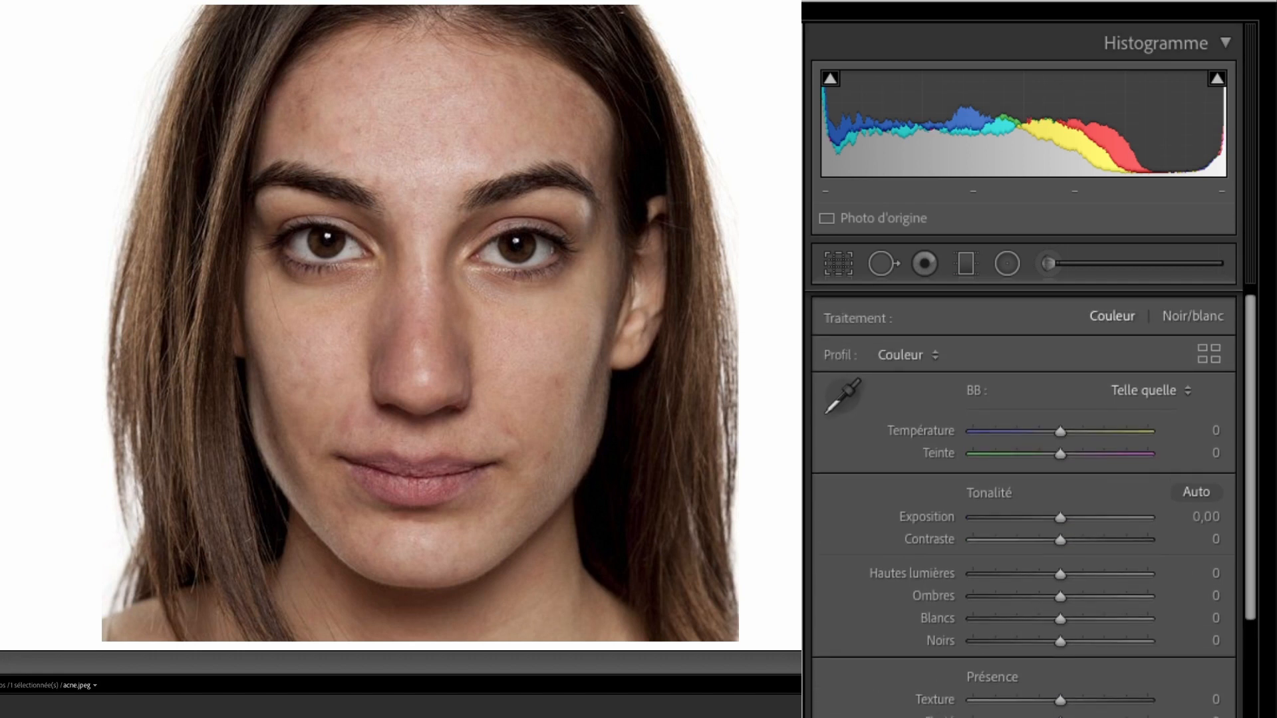
drag(1060, 717, 947, 717)
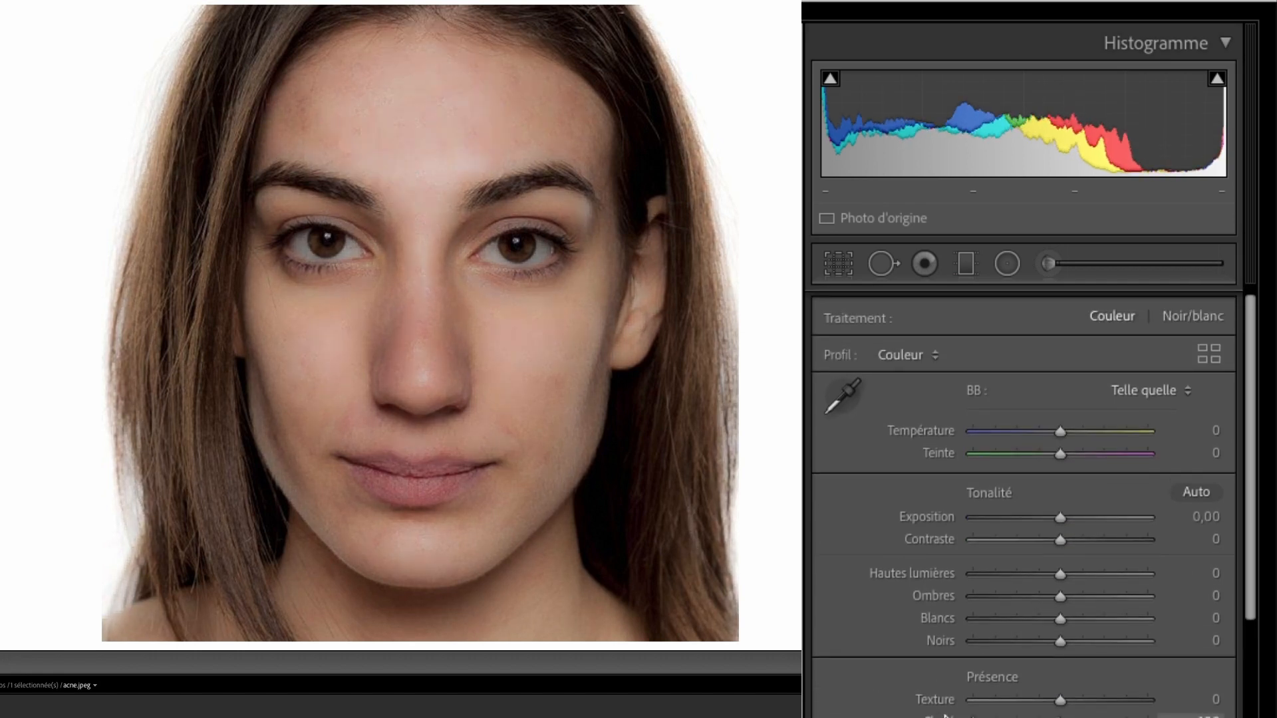
mouse_move(951, 716)
mouse_down()
mouse_move(1126, 717)
mouse_move(966, 717)
mouse_up()
drag(976, 717, 1060, 717)
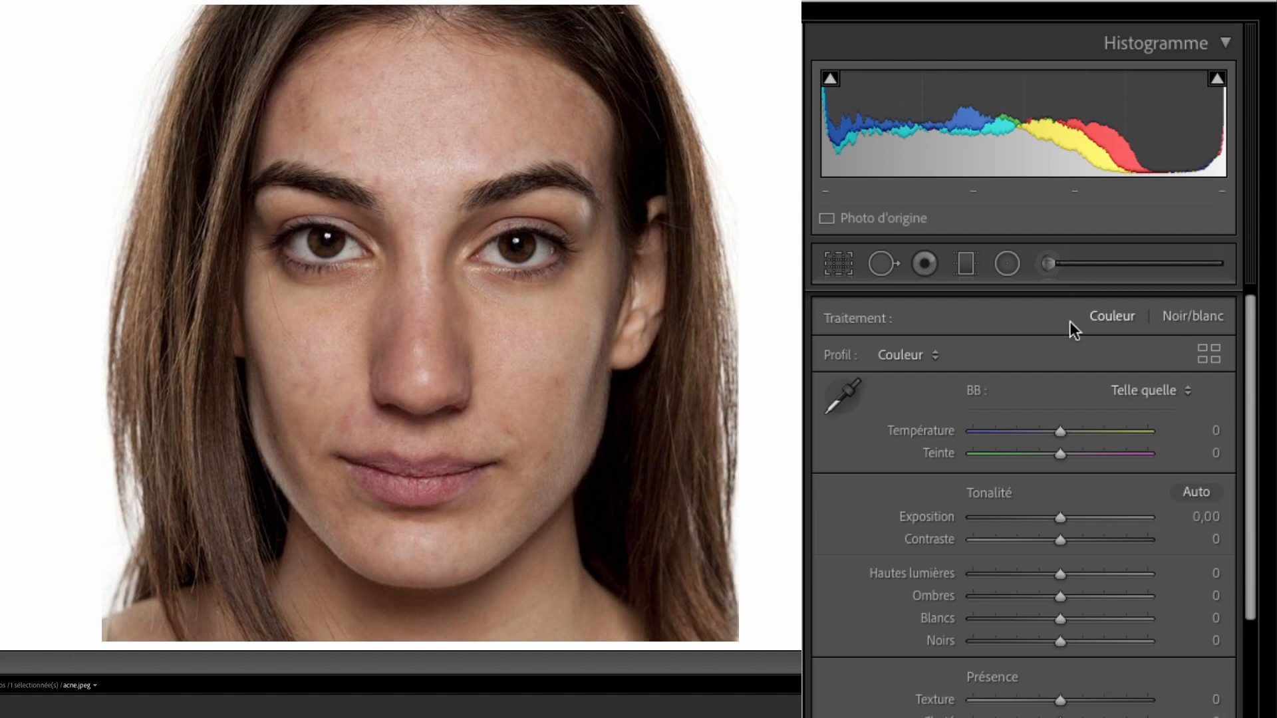
Try brushing Clarté −100 over the forehead, right-hand eye and both cheeks with the mask overlay shown, and delete that brush adjustment.
key(k)
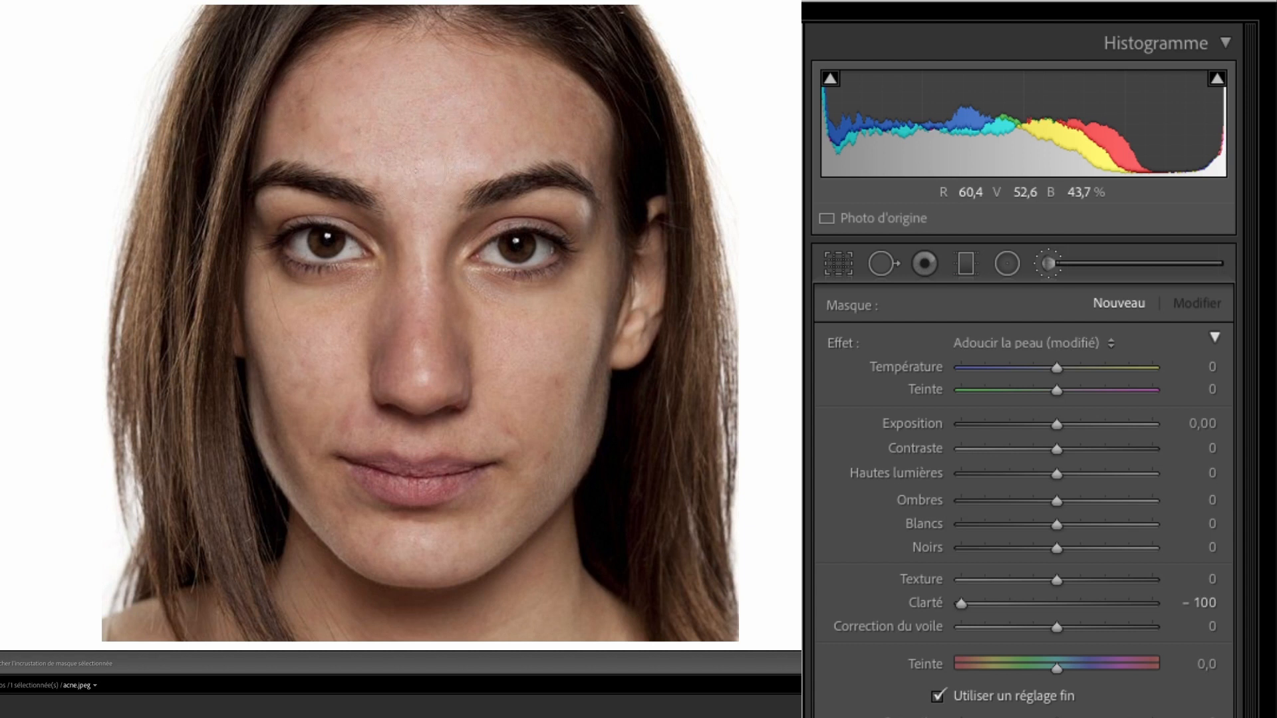
click(559, 103)
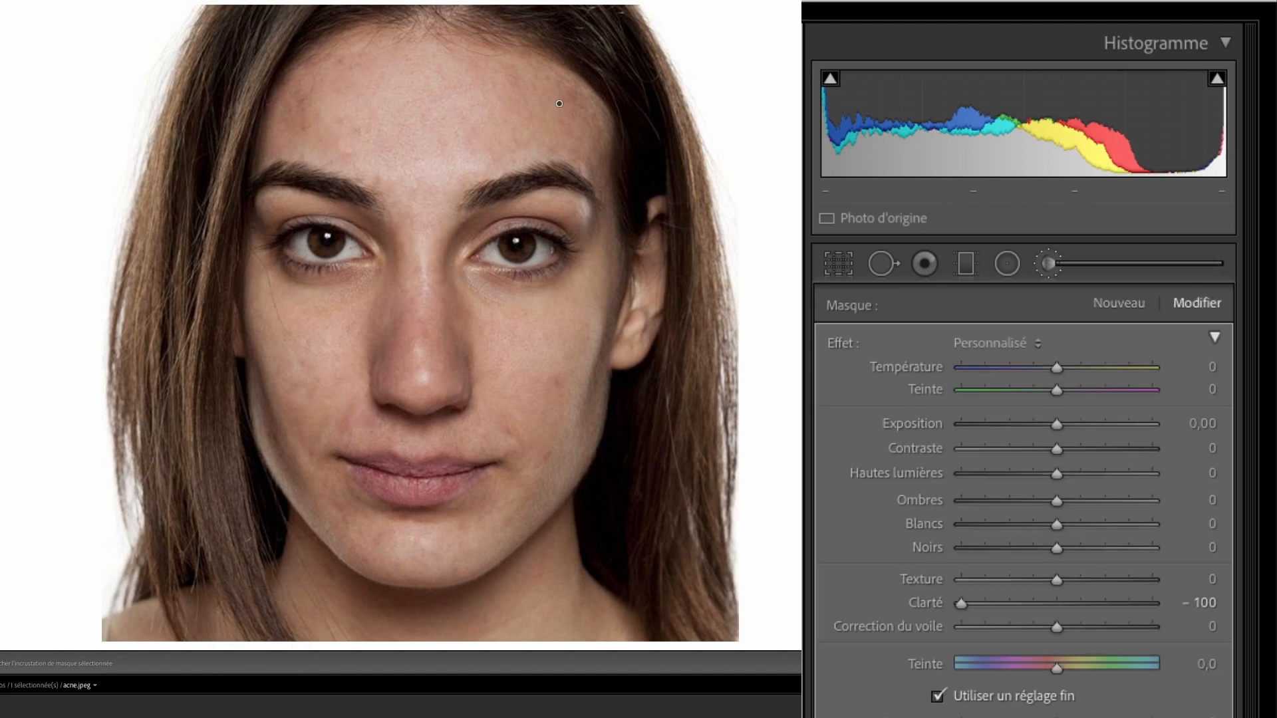
key(o)
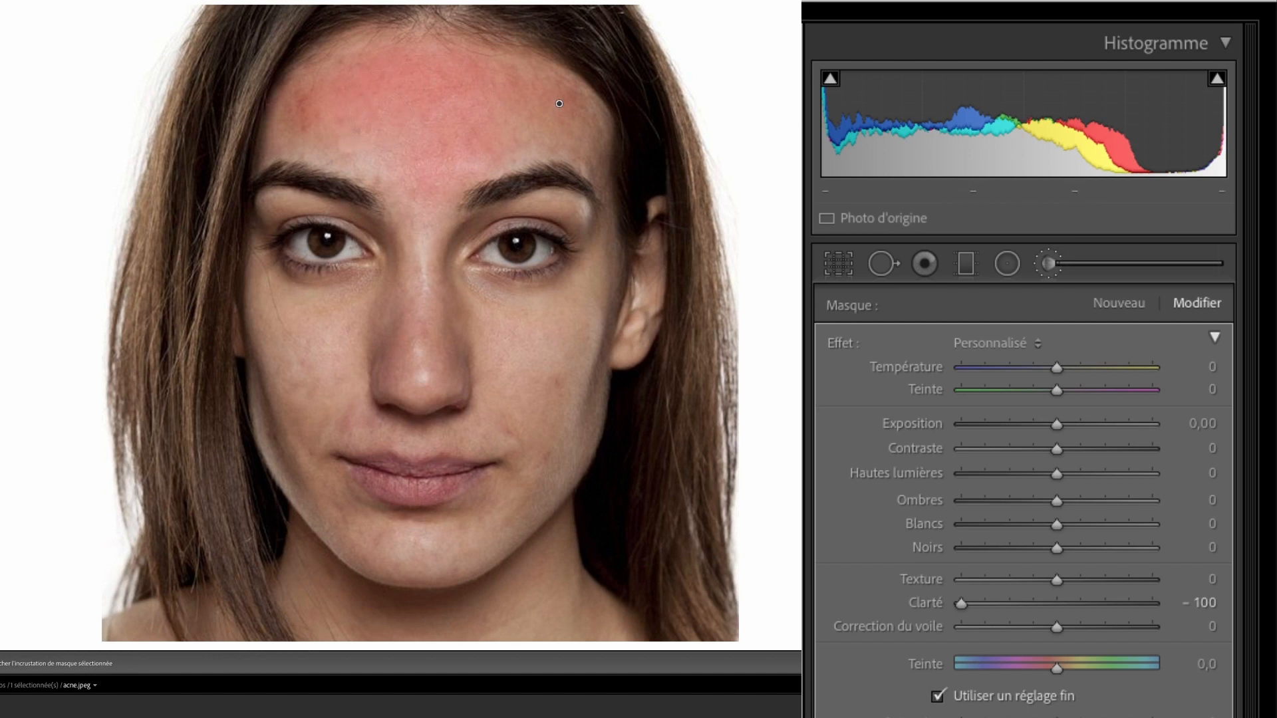
mouse_move(583, 307)
mouse_down()
mouse_move(508, 306)
mouse_move(468, 271)
mouse_move(471, 236)
mouse_move(509, 217)
mouse_move(546, 224)
mouse_move(562, 252)
mouse_move(477, 292)
mouse_up()
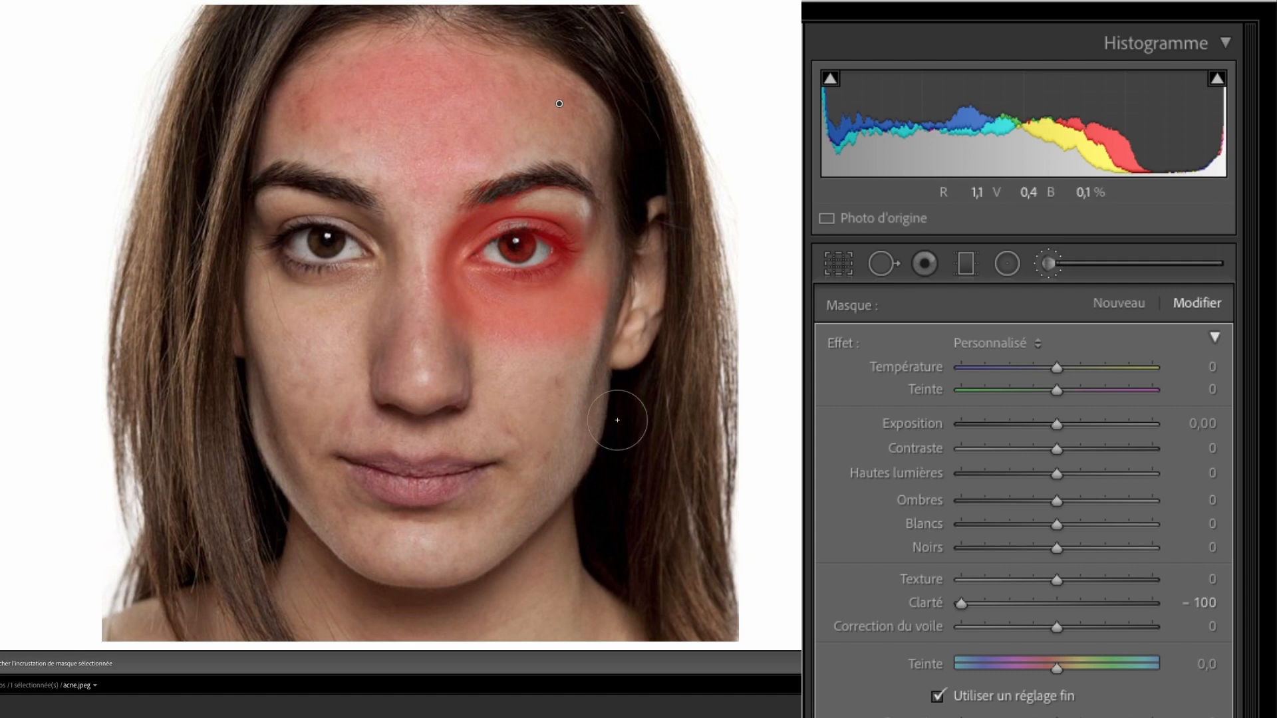
drag(550, 397, 526, 435)
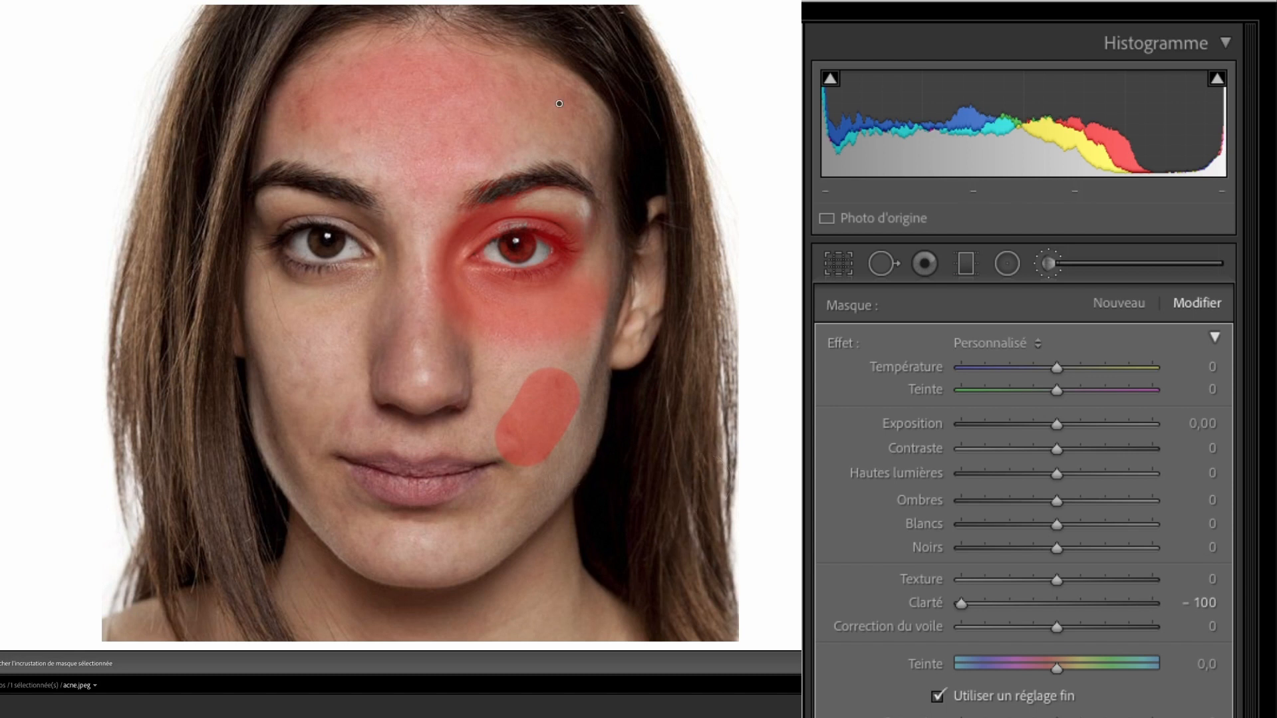
drag(332, 367, 305, 406)
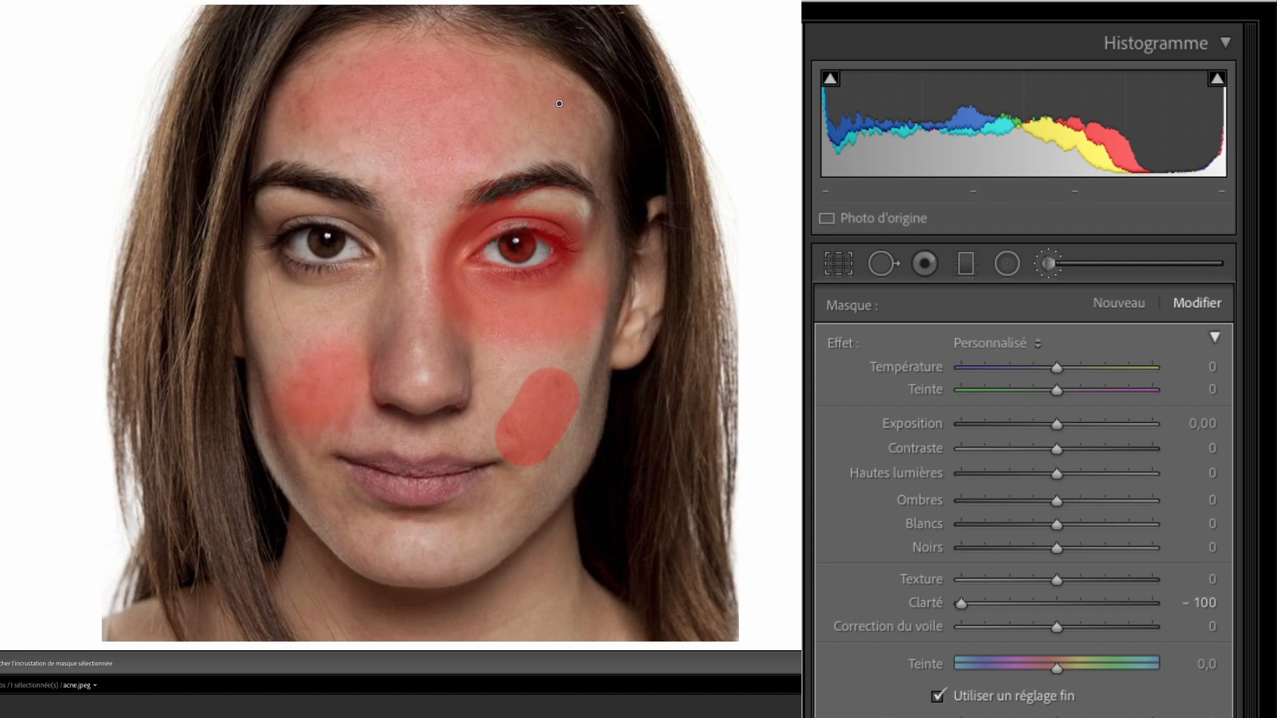
key(Delete)
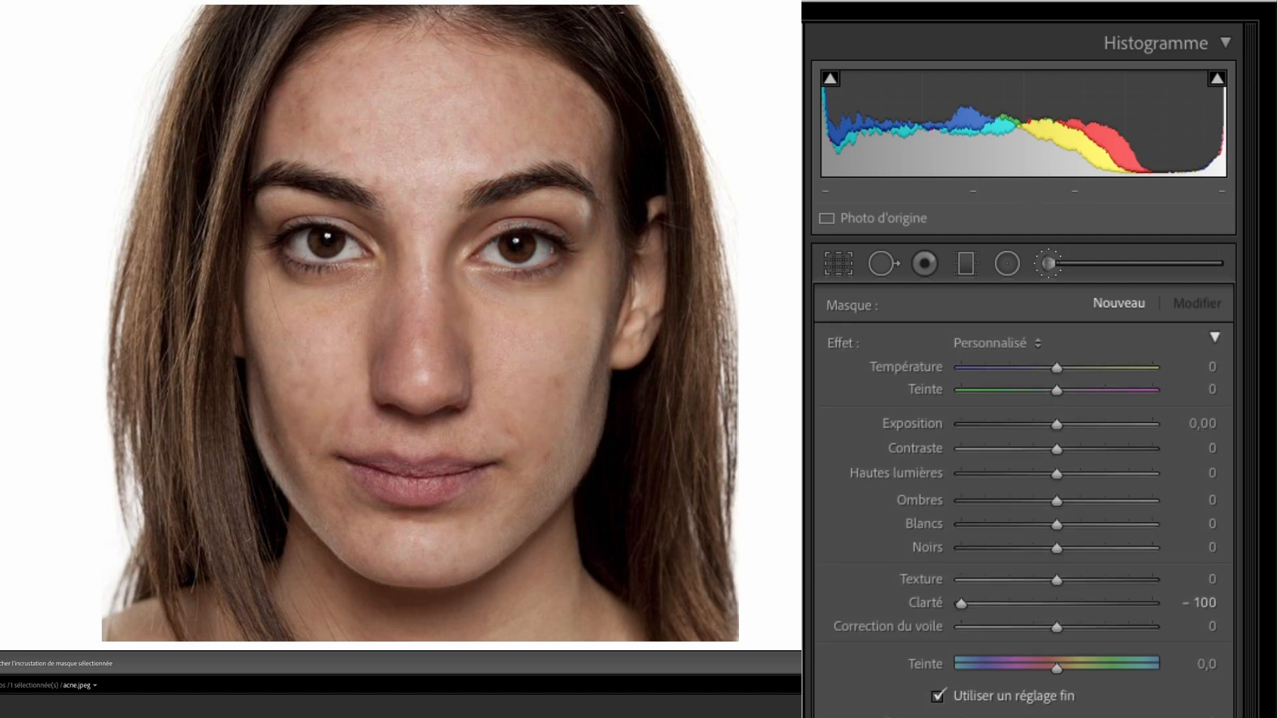
click(1048, 264)
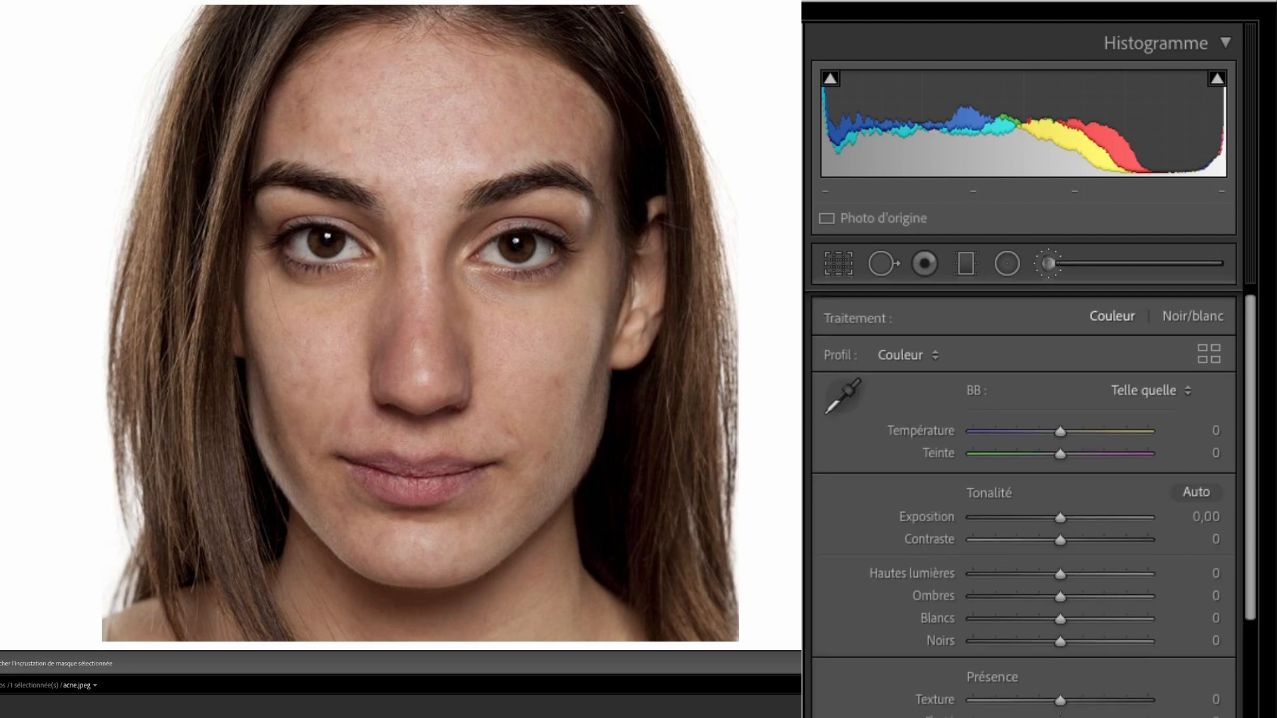
Brush Clarté −100 over the forehead, nose, cheeks and chin, avoiding the eyes and lips, and hide the mask overlay.
click(1049, 264)
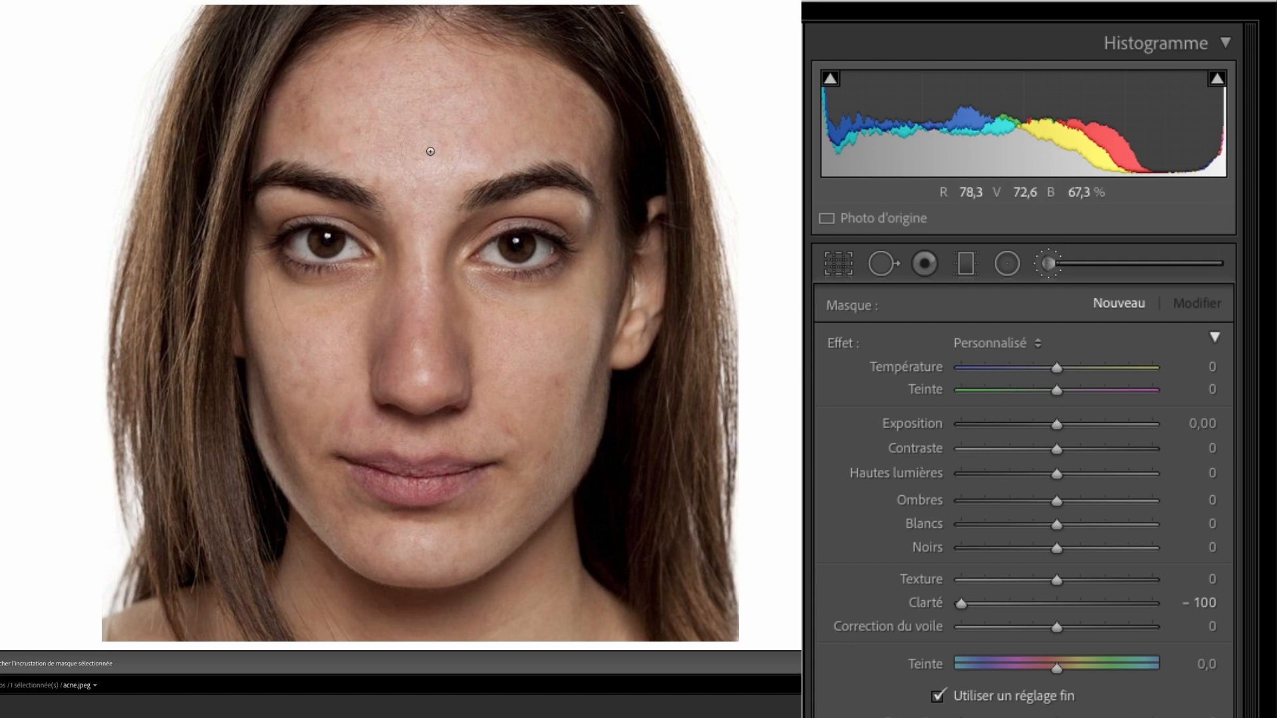
mouse_move(444, 105)
mouse_down()
mouse_move(325, 98)
mouse_move(312, 117)
mouse_move(411, 156)
mouse_move(409, 202)
mouse_move(553, 104)
mouse_move(422, 76)
mouse_move(384, 77)
mouse_move(393, 116)
mouse_up()
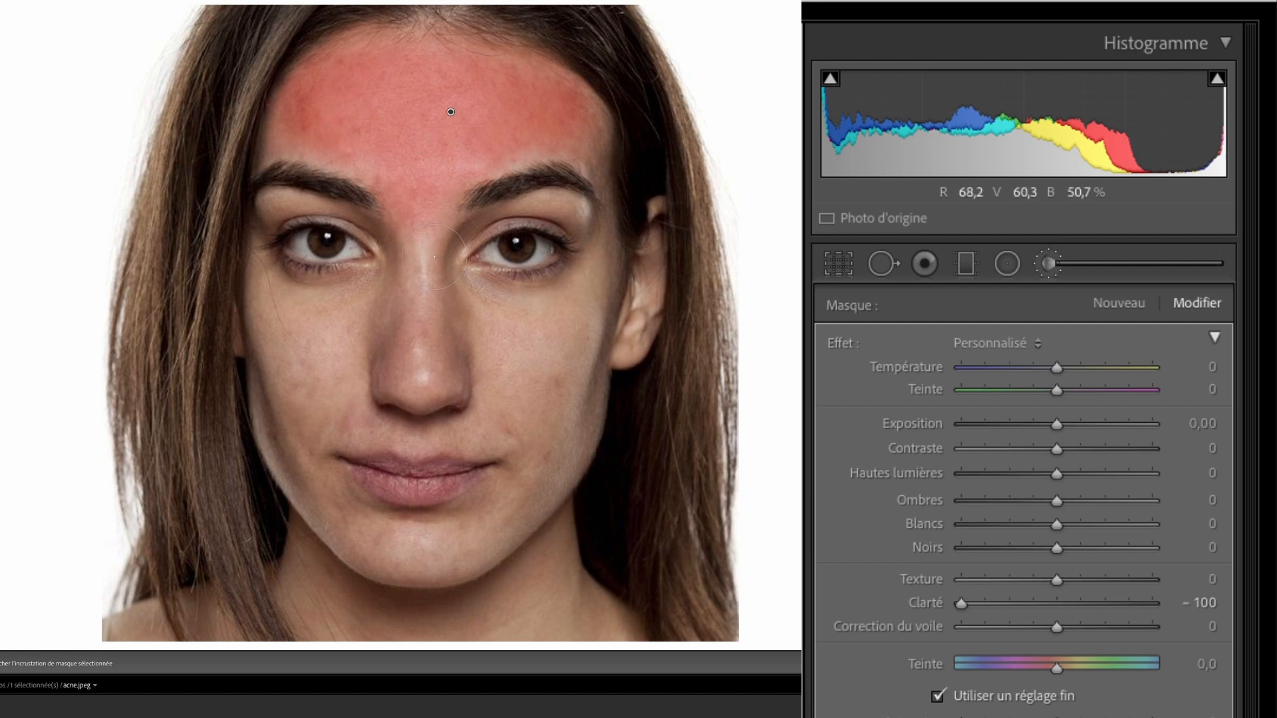
scroll(420, 219, down, 3)
mouse_move(424, 230)
mouse_down()
mouse_move(386, 336)
mouse_move(345, 349)
mouse_move(366, 304)
mouse_move(293, 327)
mouse_move(319, 381)
mouse_move(351, 387)
mouse_move(353, 408)
mouse_move(463, 440)
mouse_move(511, 427)
mouse_move(451, 355)
mouse_move(407, 351)
mouse_move(419, 400)
mouse_move(453, 329)
mouse_move(499, 345)
mouse_move(553, 336)
mouse_move(532, 356)
mouse_move(577, 316)
mouse_move(552, 371)
mouse_move(552, 387)
mouse_move(566, 384)
mouse_move(526, 498)
mouse_move(475, 563)
mouse_move(429, 570)
mouse_move(461, 540)
mouse_move(378, 549)
mouse_move(432, 539)
mouse_move(356, 533)
mouse_move(283, 462)
mouse_move(314, 457)
mouse_move(375, 510)
mouse_up()
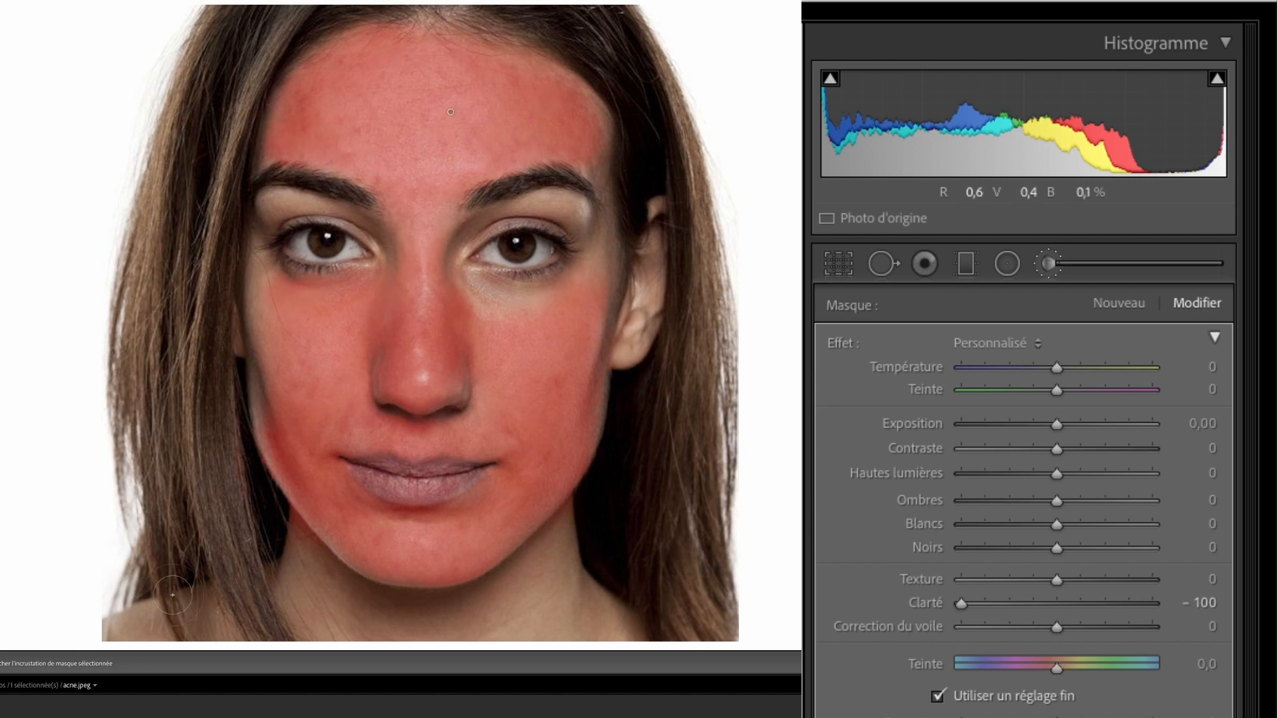
key(o)
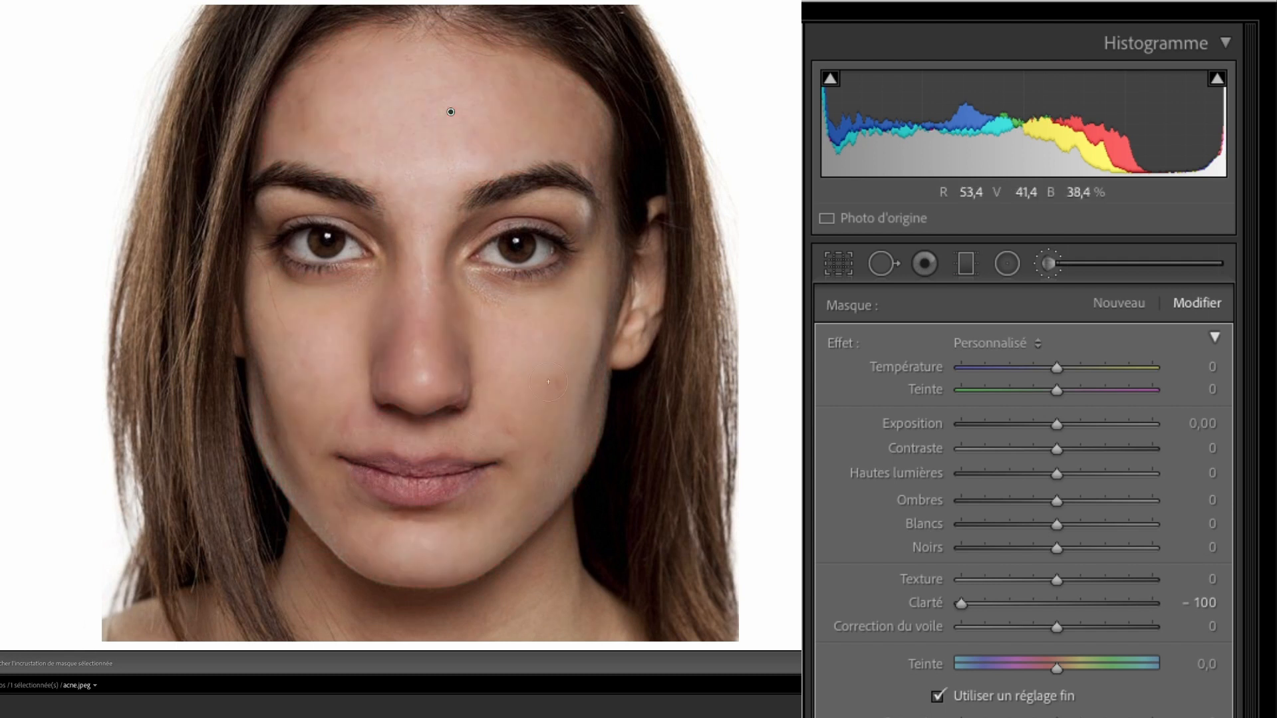
Erase the softening mask under the right-hand eye and along the edges of the nostrils.
drag(480, 287, 514, 297)
key(alt)
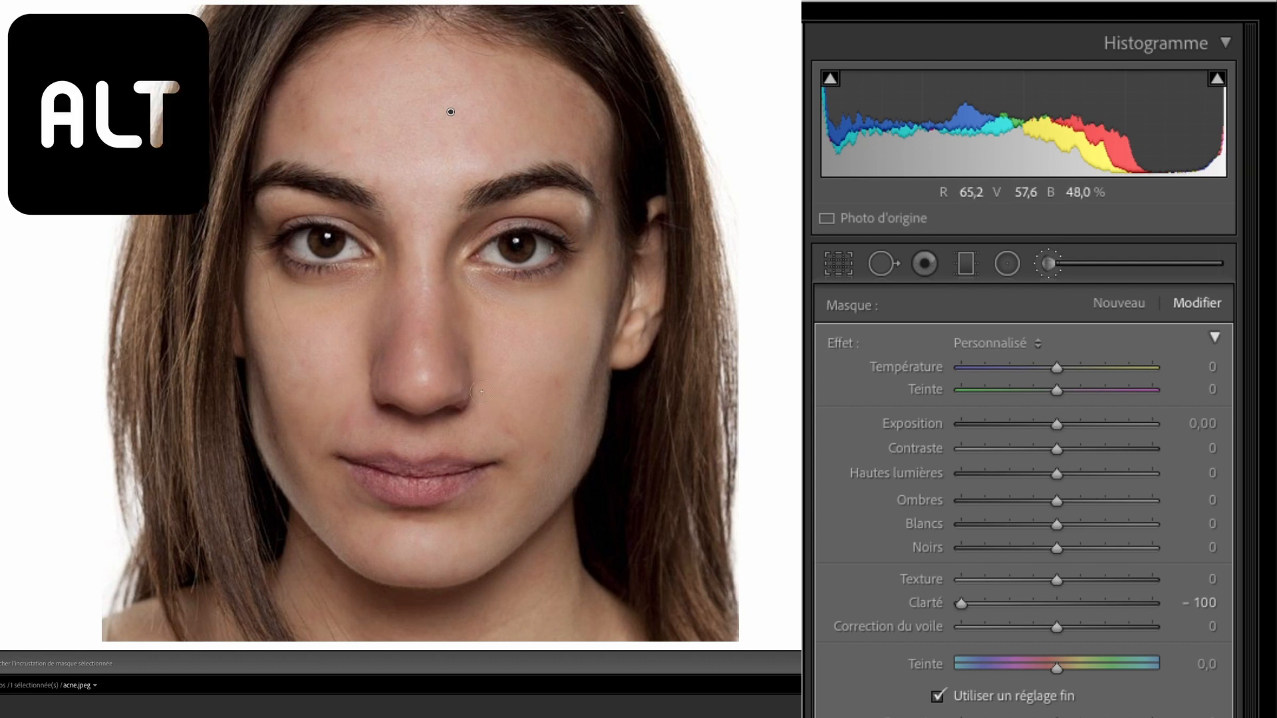
key(alt)
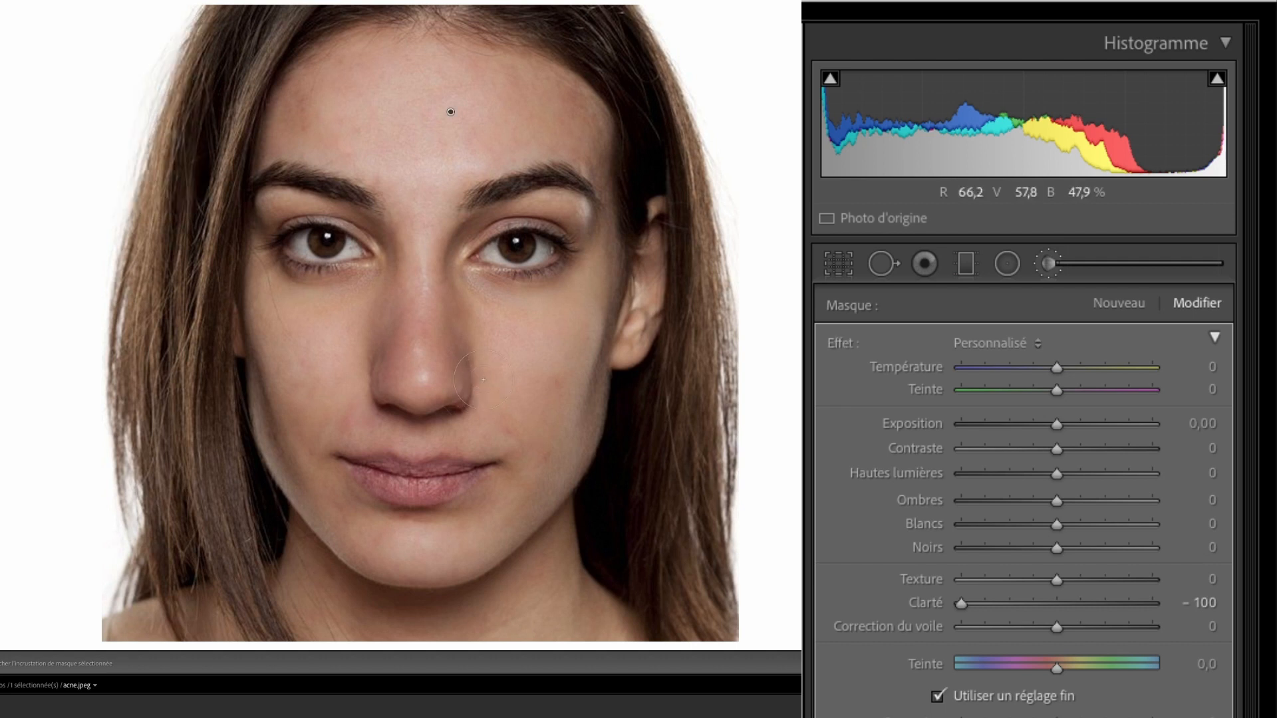
key(alt)
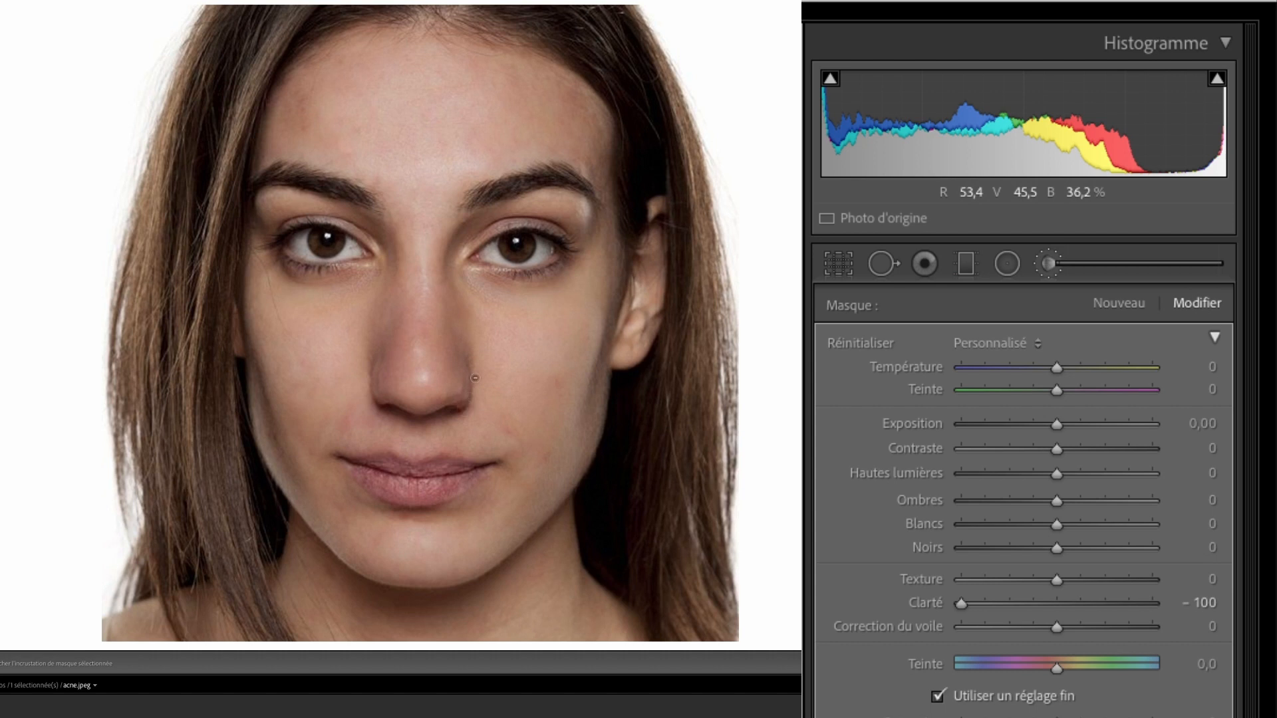
key(alt)
key(alt)
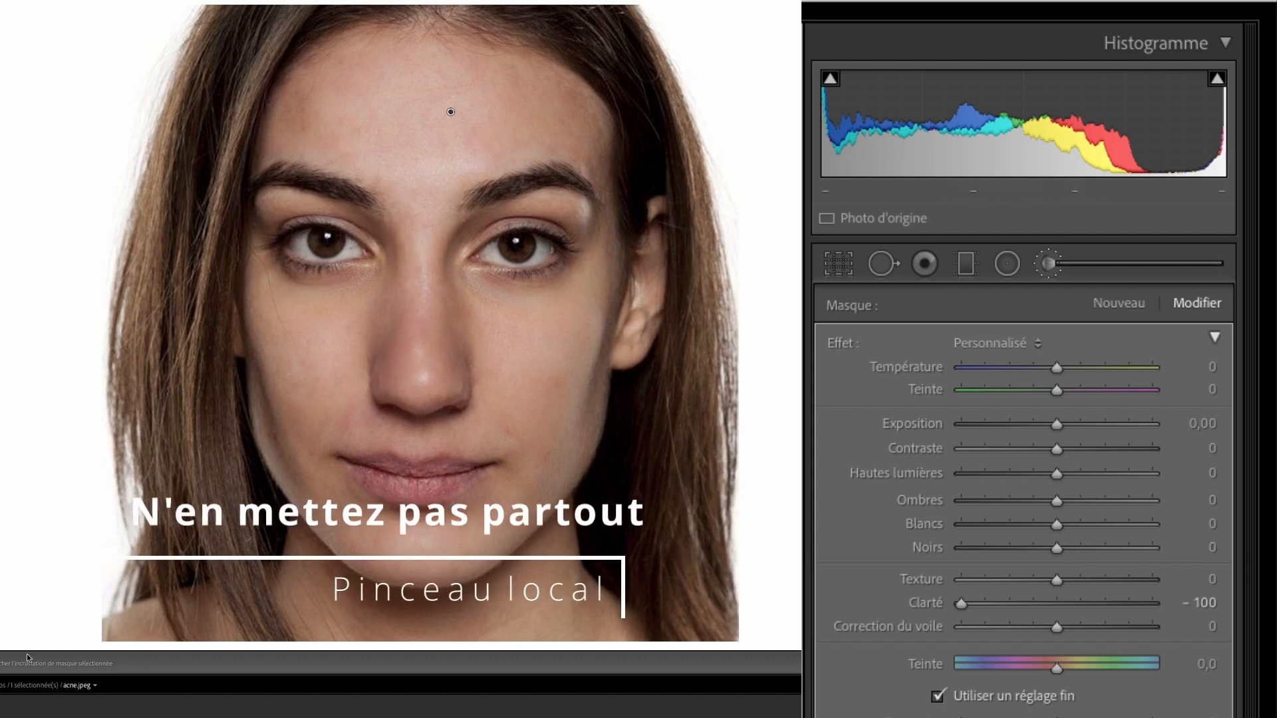
Extend the softening mask over the upper eyelids with the overlay shown, and hide the overlay.
key(o)
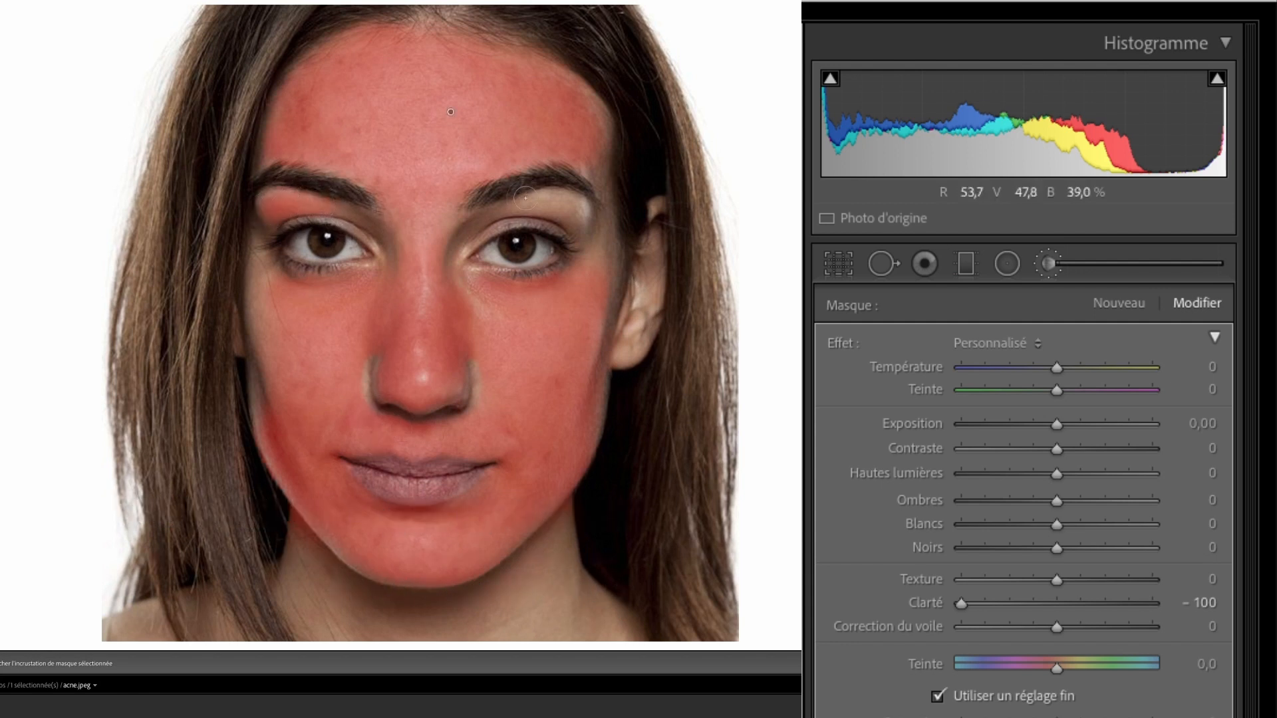
drag(528, 200, 578, 221)
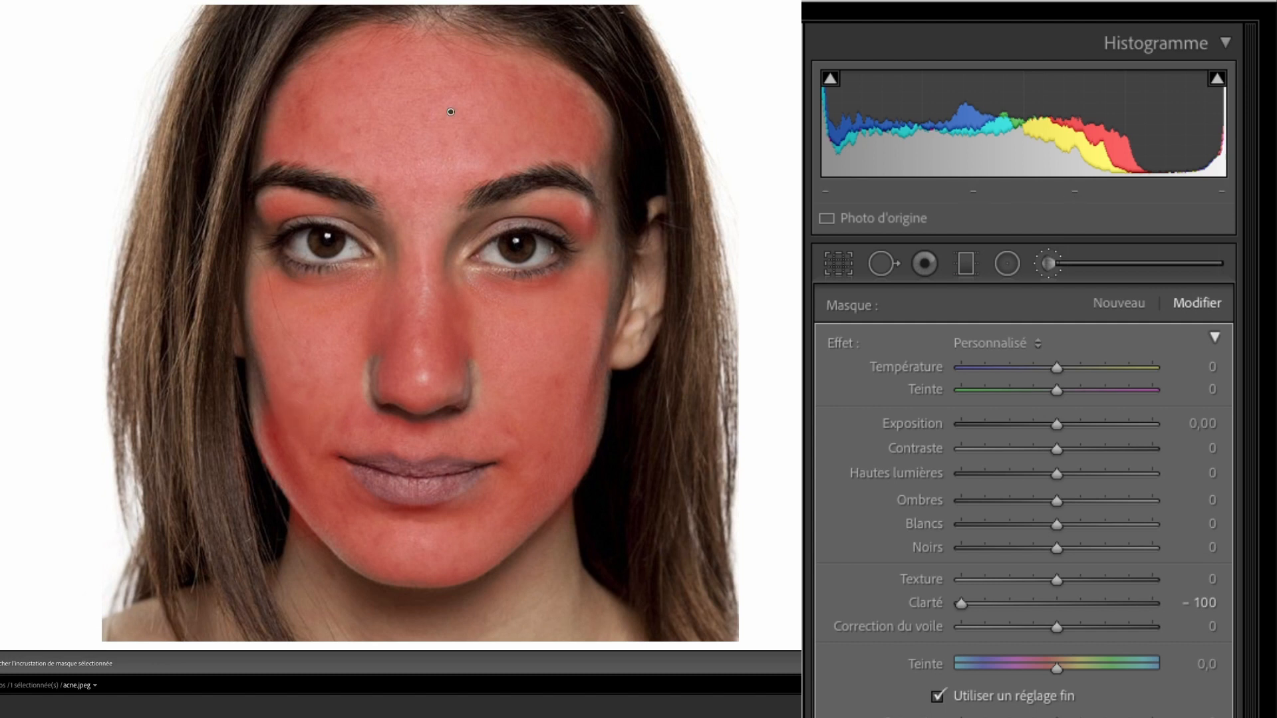
key(o)
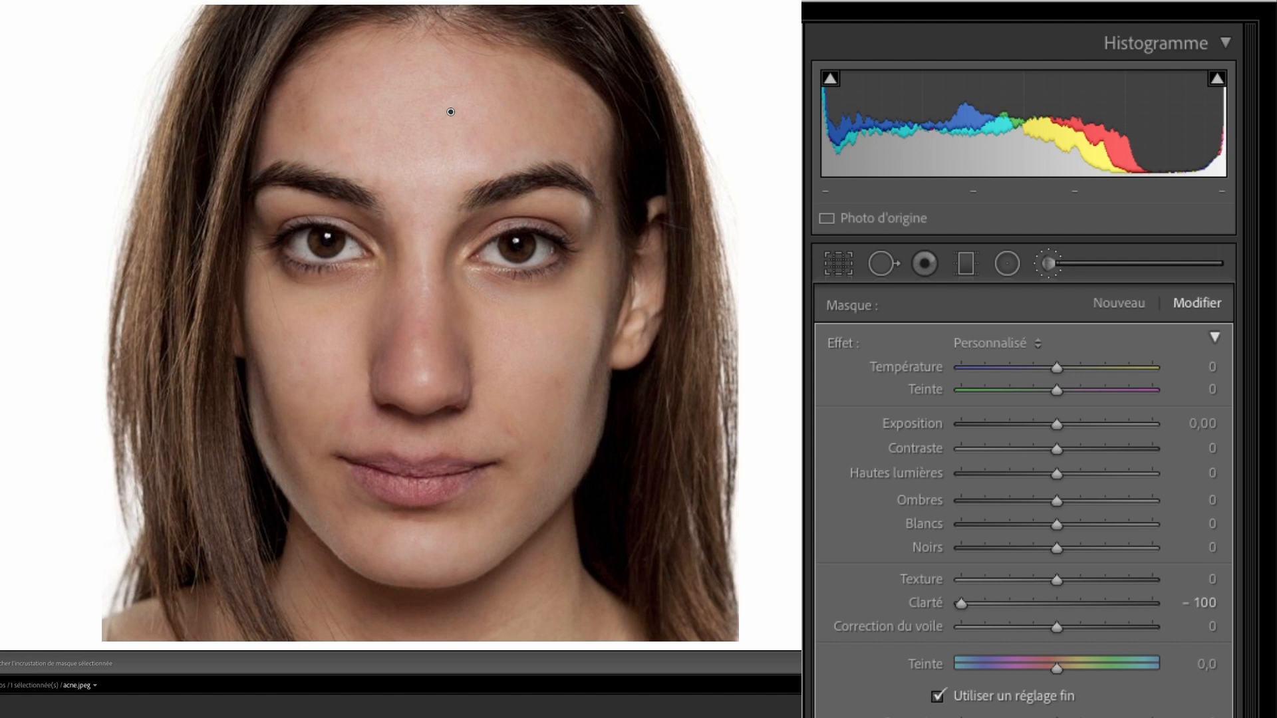
Compare the softened portrait with the unretouched copy.
key(Delete)
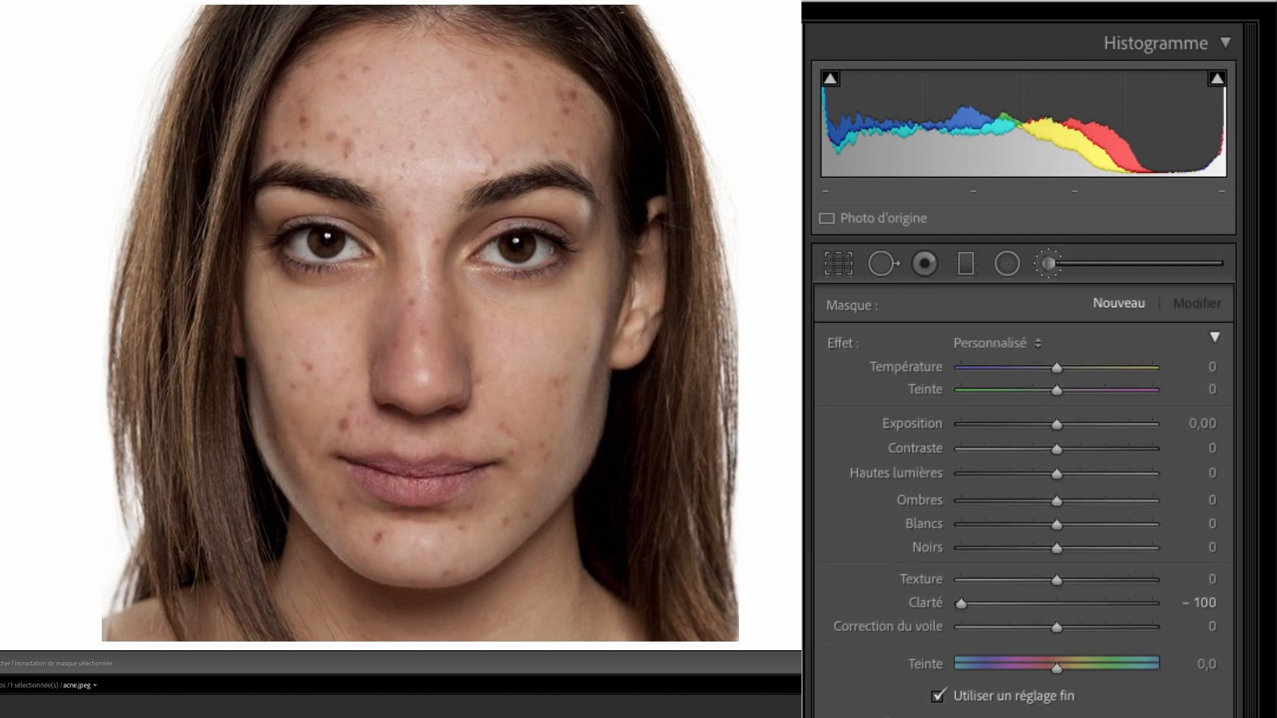
key(ctrl+z)
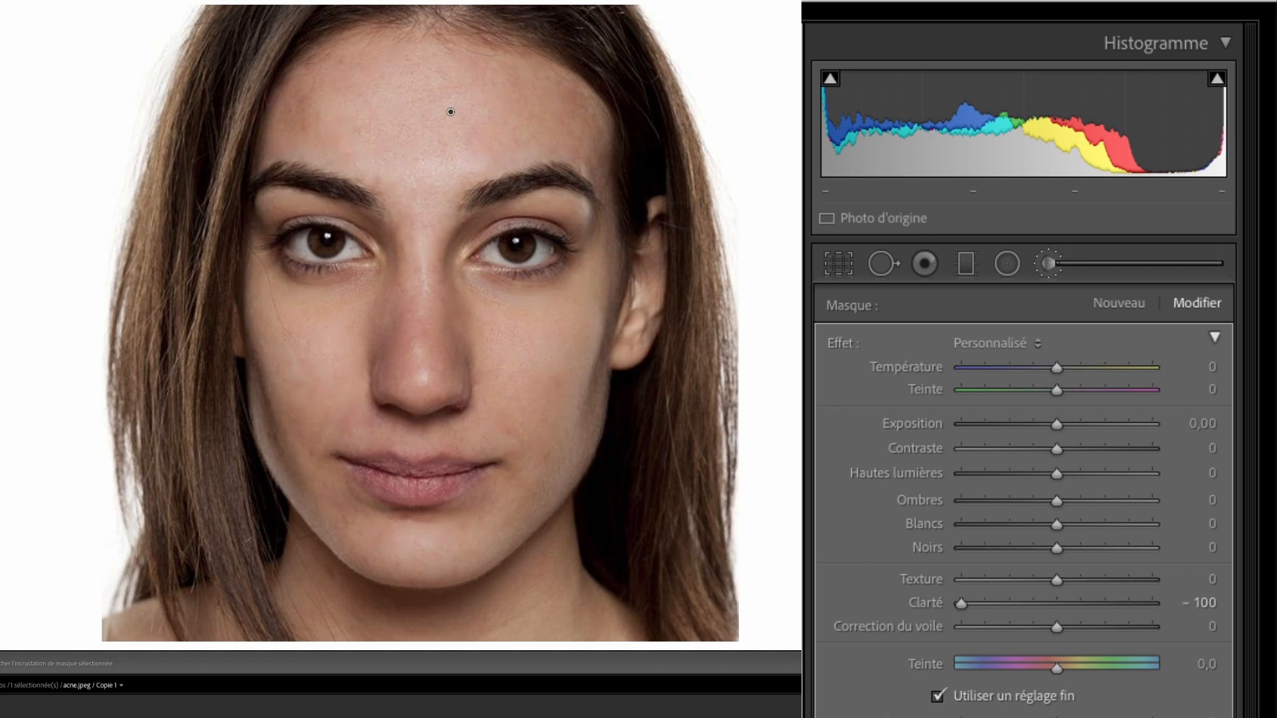
key(Delete)
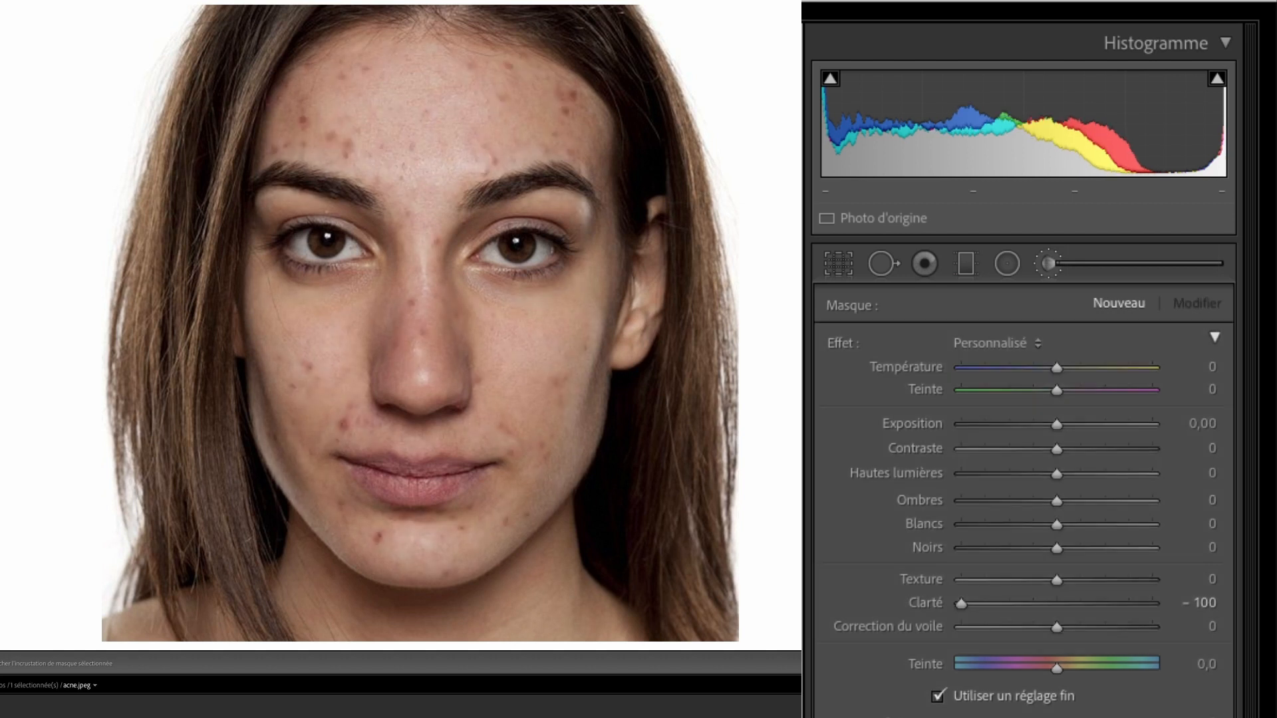
key(ctrl+z)
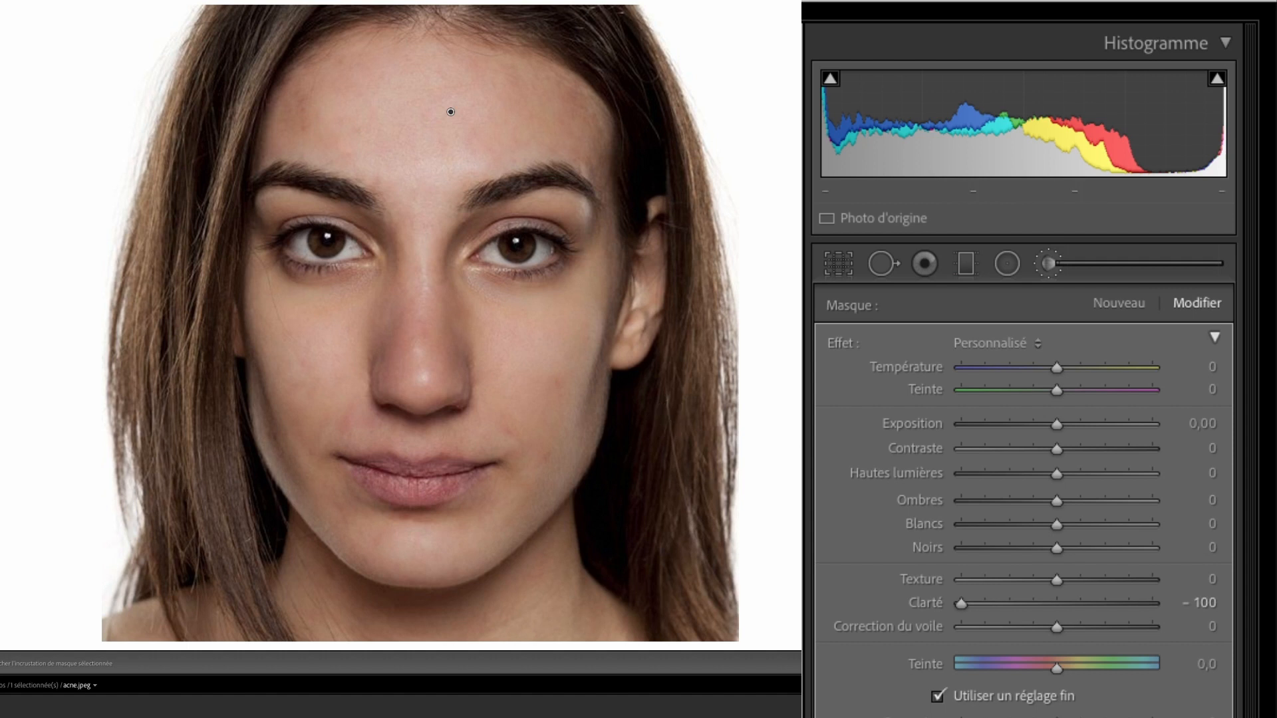
Start a new brush adjustment at Clarté −100 and paint it over the left-hand forehead marks.
key(k)
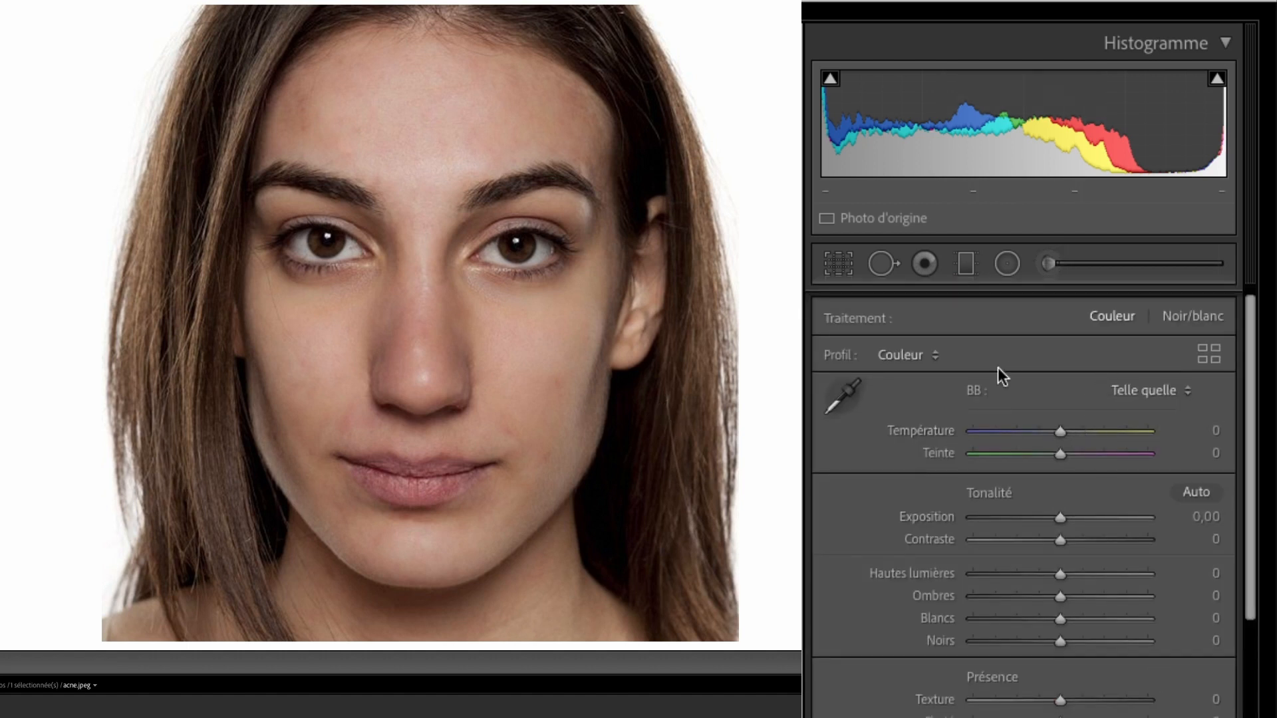
click(1056, 262)
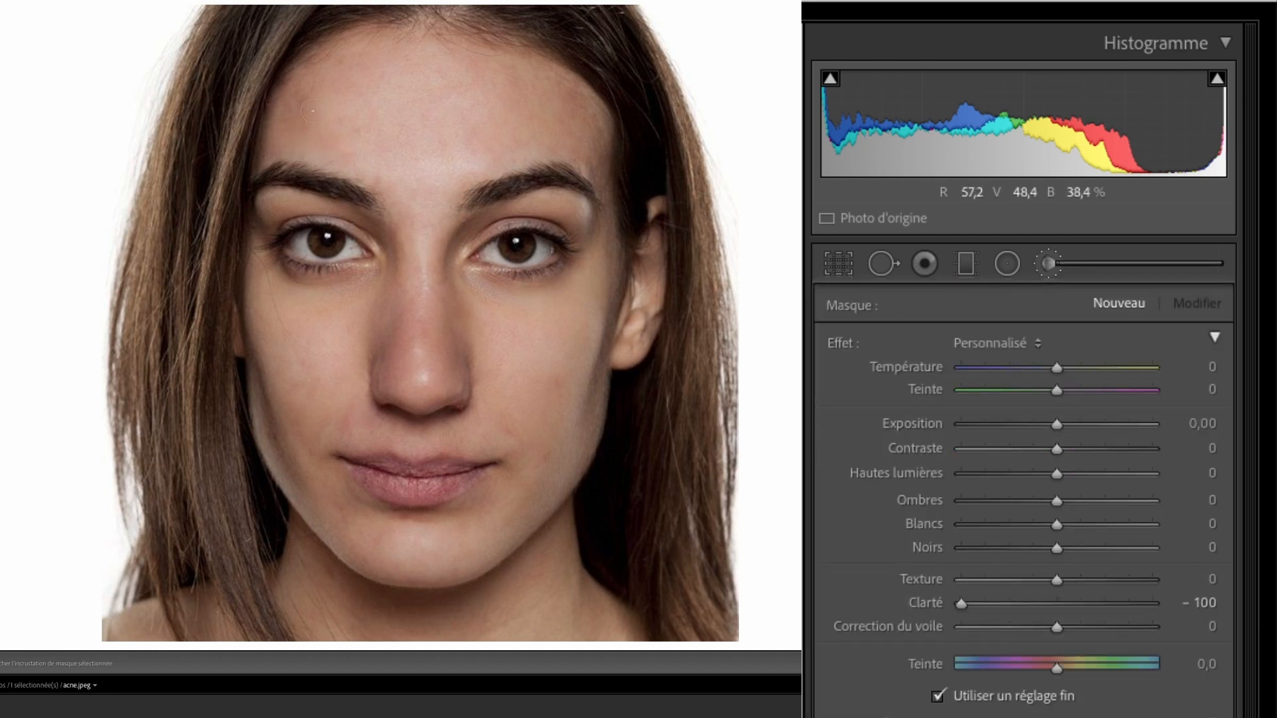
drag(301, 126, 354, 130)
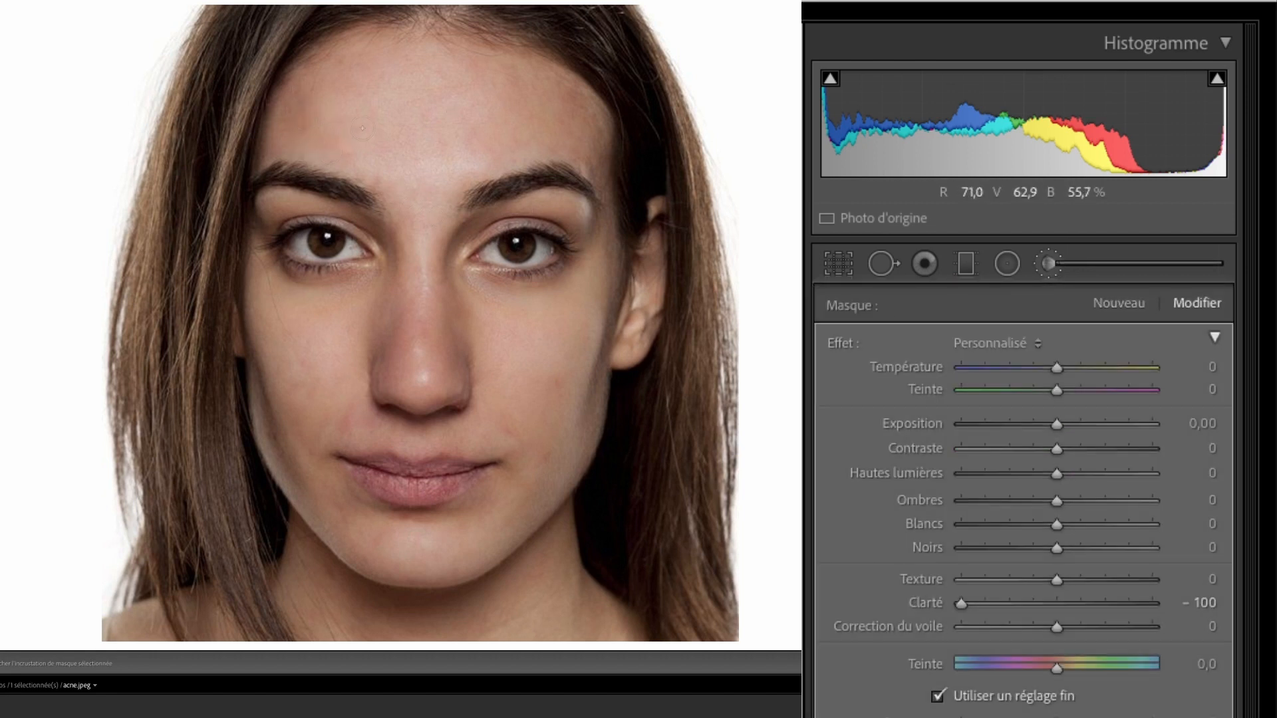
Finish the forehead brush adjustment and exit the adjustment brush to return to the basic develop settings.
click(451, 112)
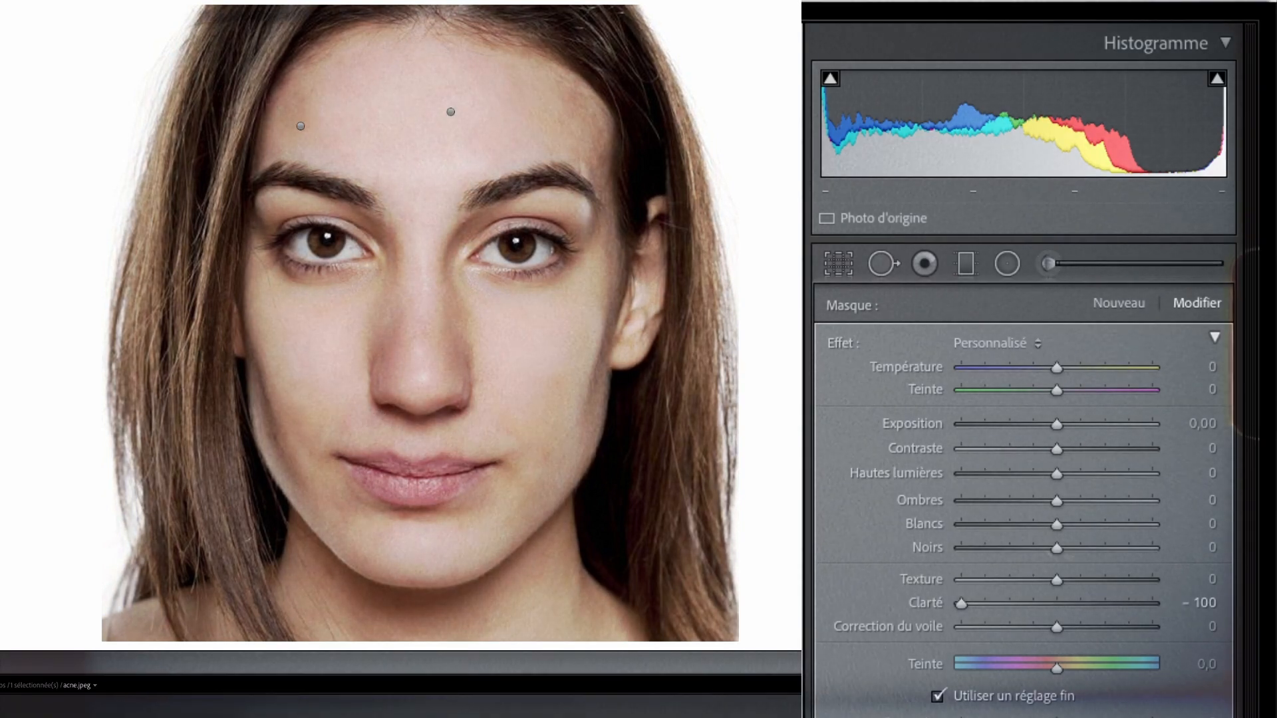
key(k)
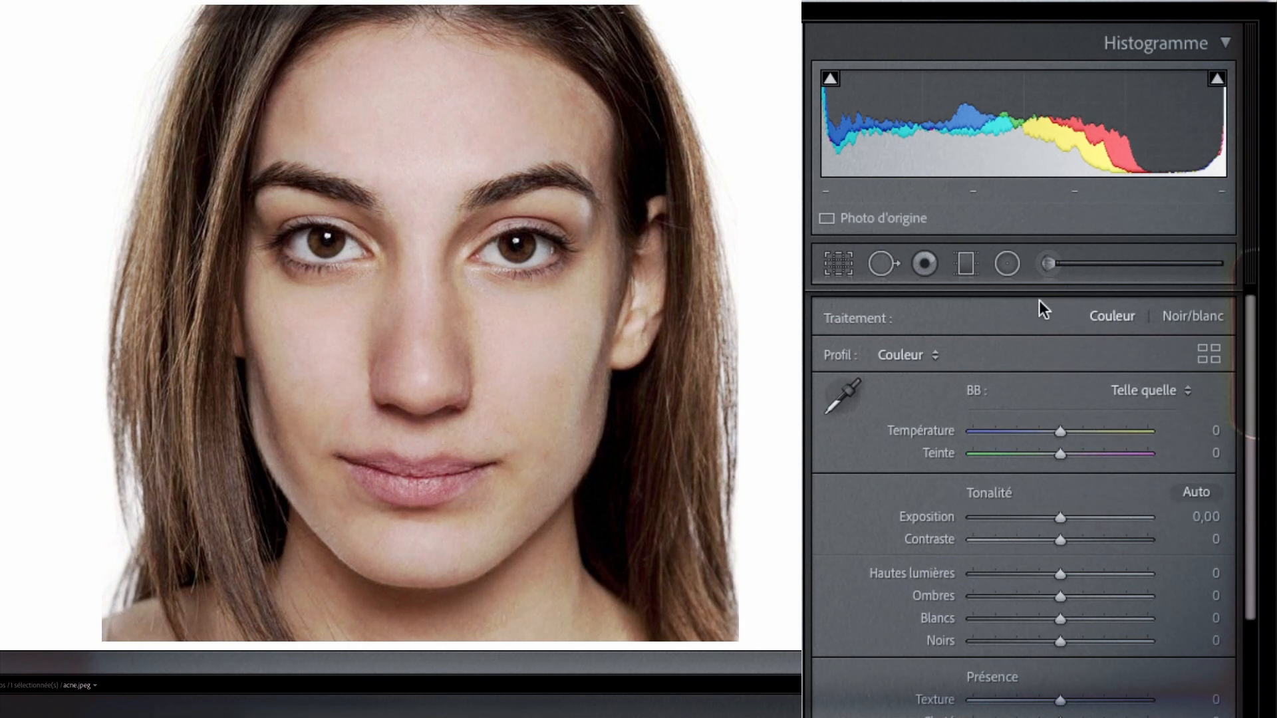
key(k)
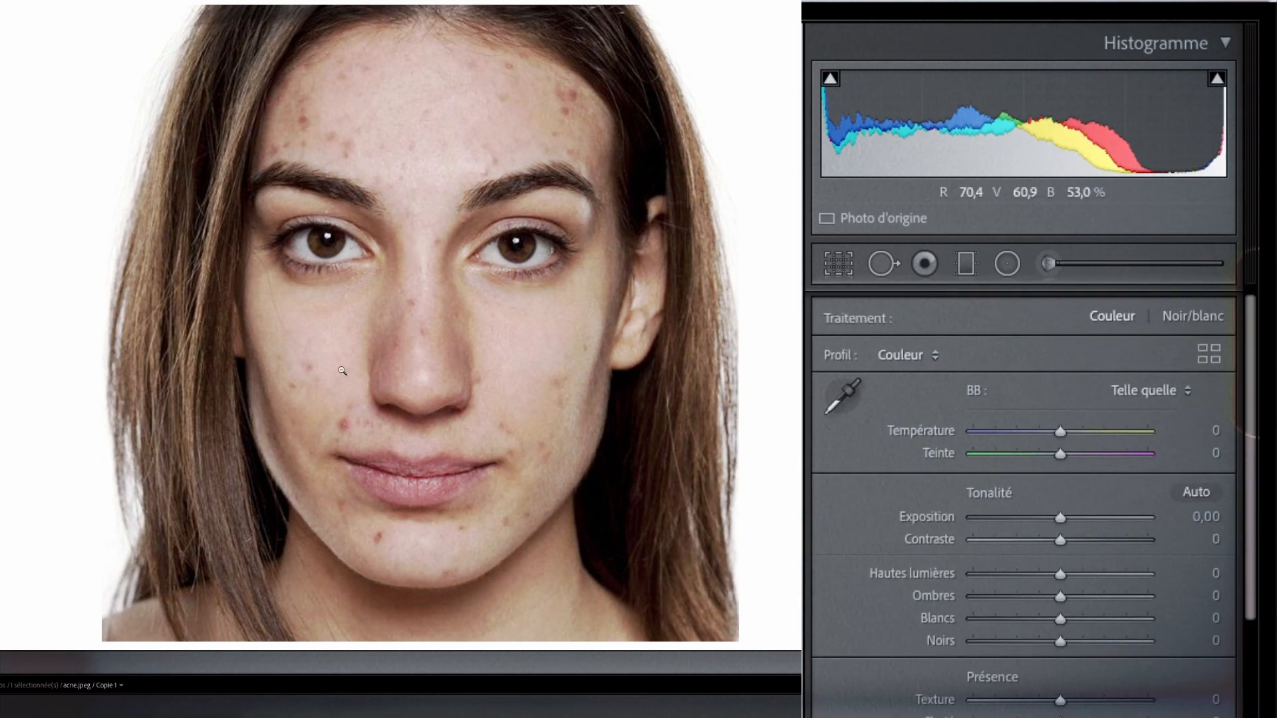
Compare the finished retouch of acne.jpeg with the unretouched Copie 1, alternating between them several times.
key(Left)
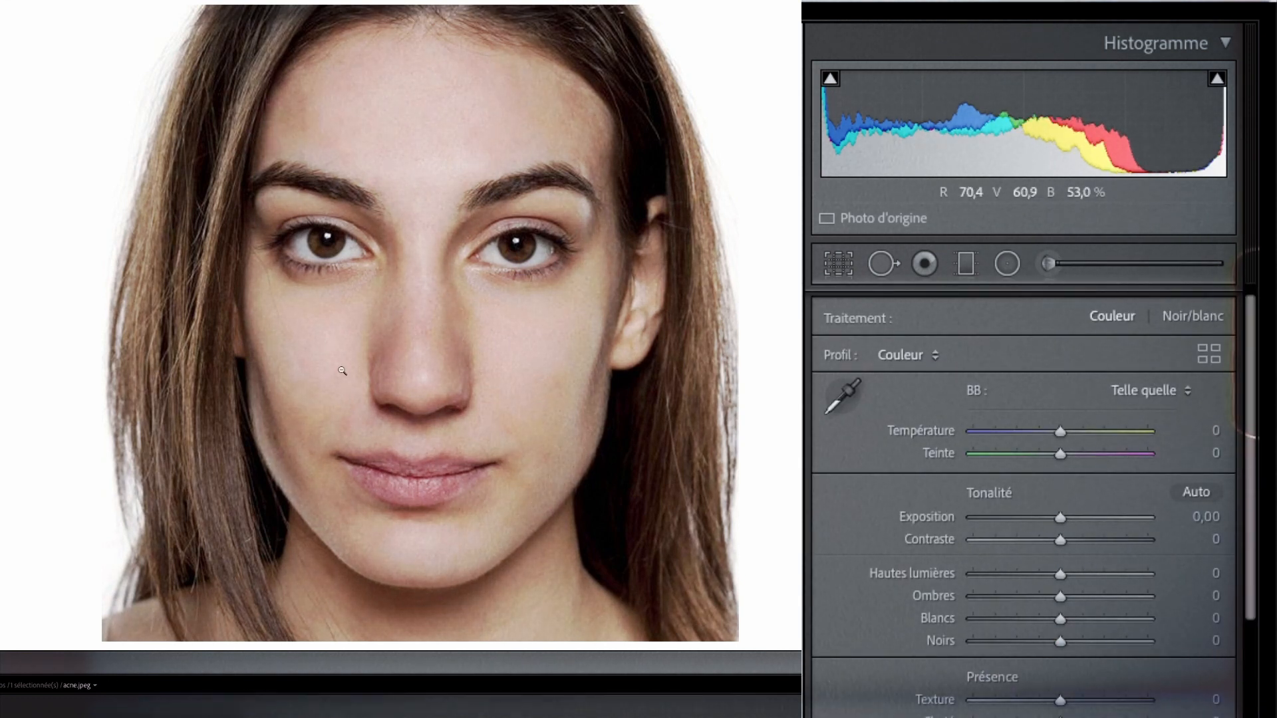
key(Left)
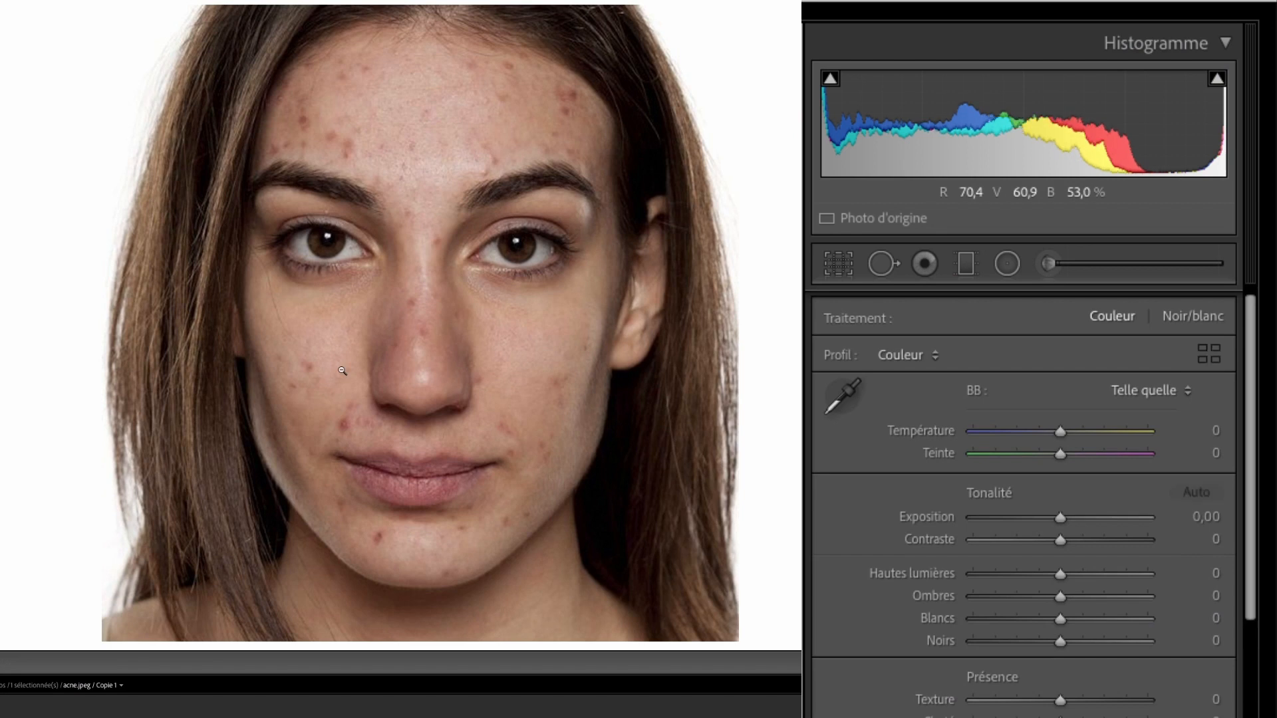
key(backslash)
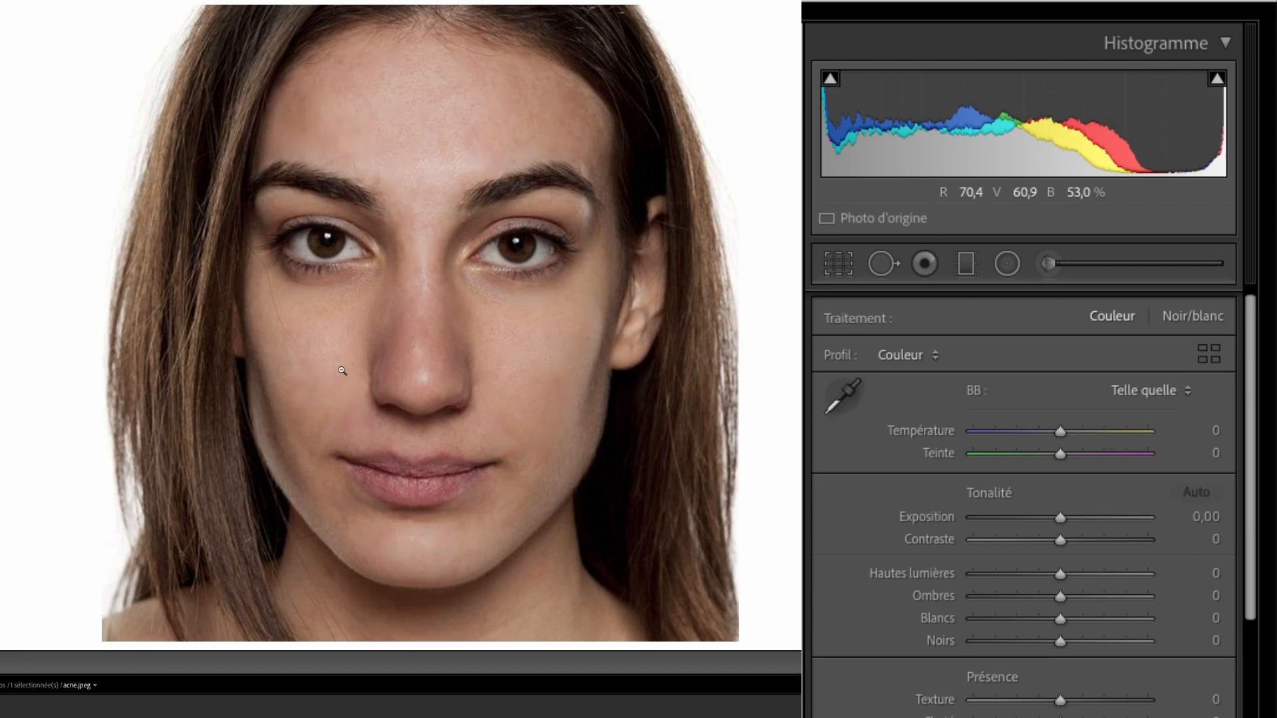
key(backslash)
key(ctrl+apostrophe)
key(Right)
key(Left)
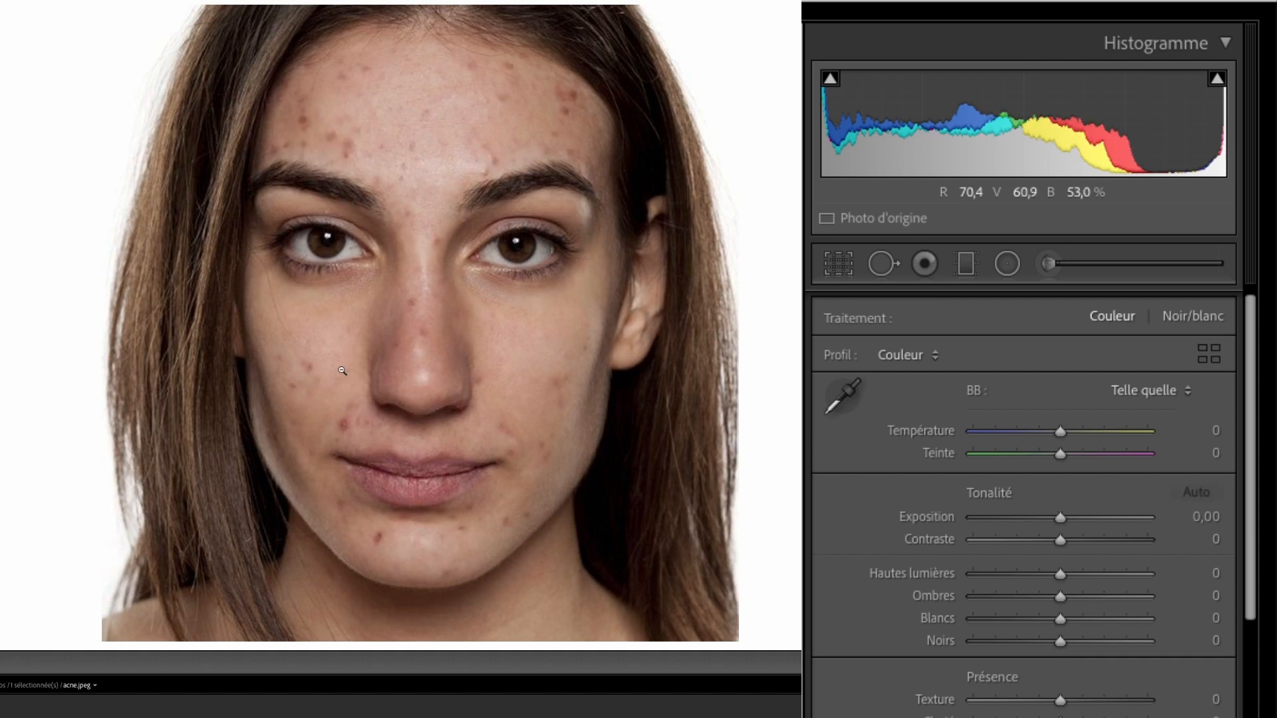